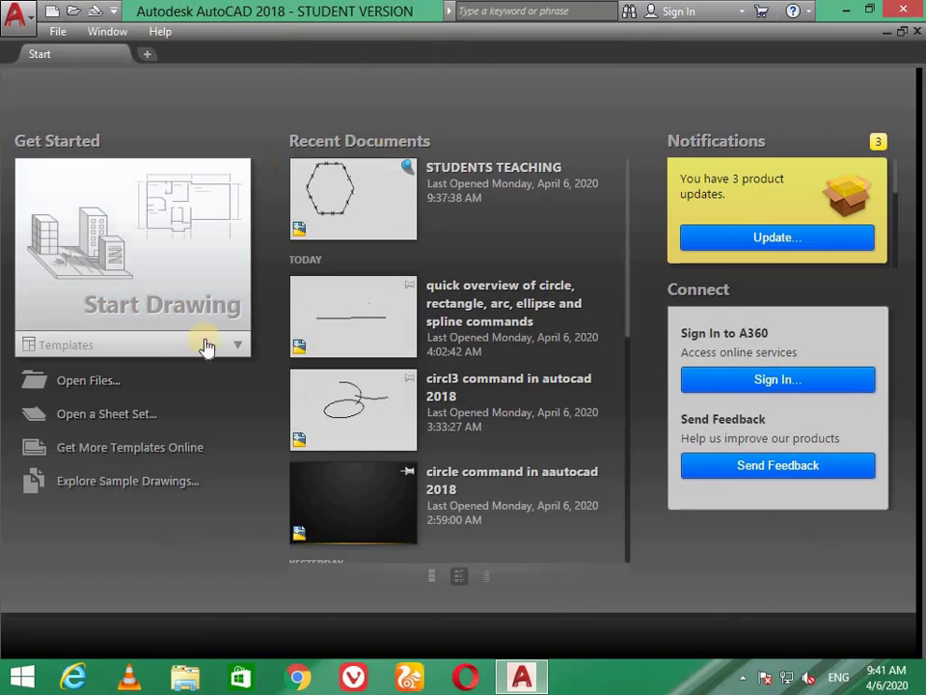
Start a new blank drawing, Drawing1.
left_click(141, 238)
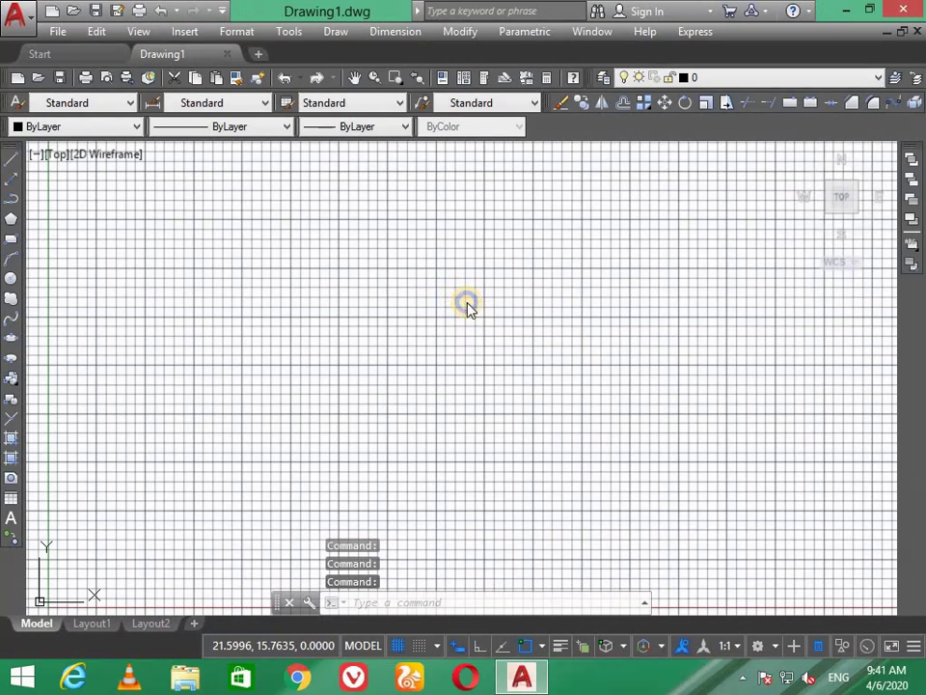
right_click(467, 303)
left_click(439, 271)
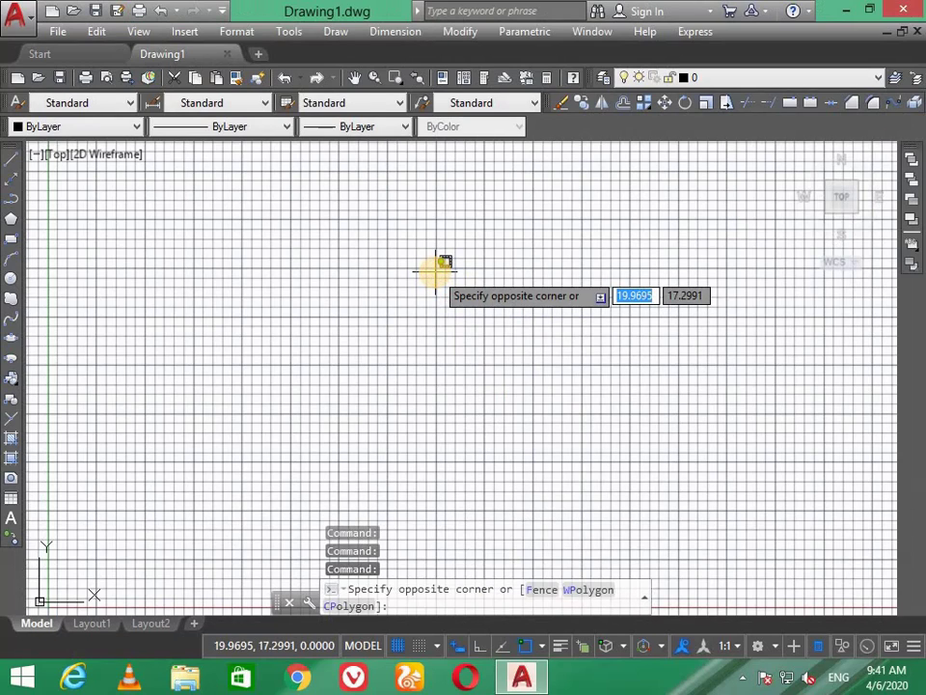
key("Escape")
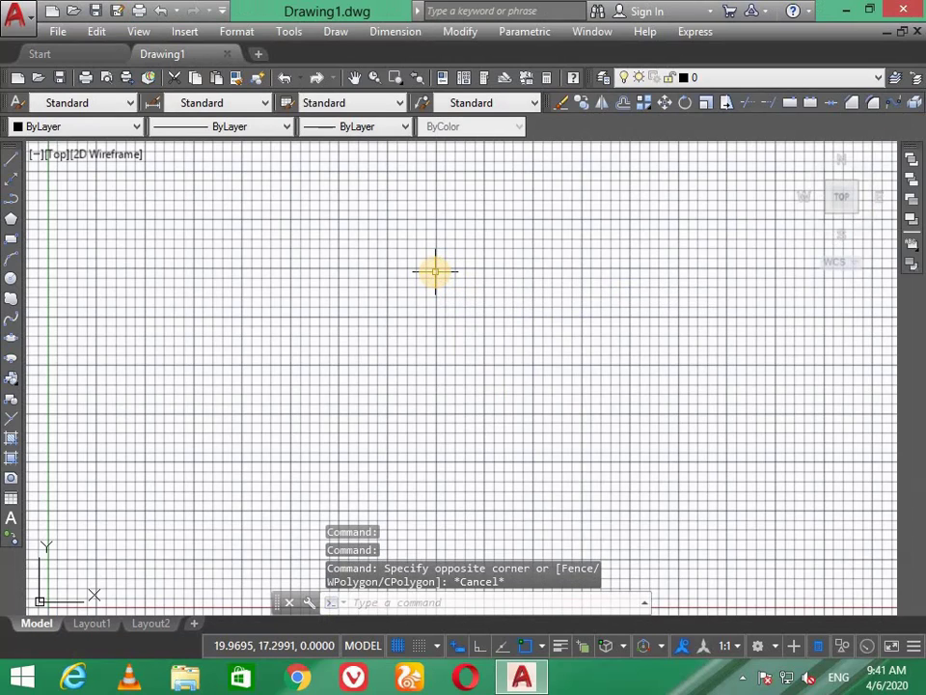
Set the drawing length units to Architectural with 0'-0" precision using UN.
type("un")
key("Return")
left_click(434, 211)
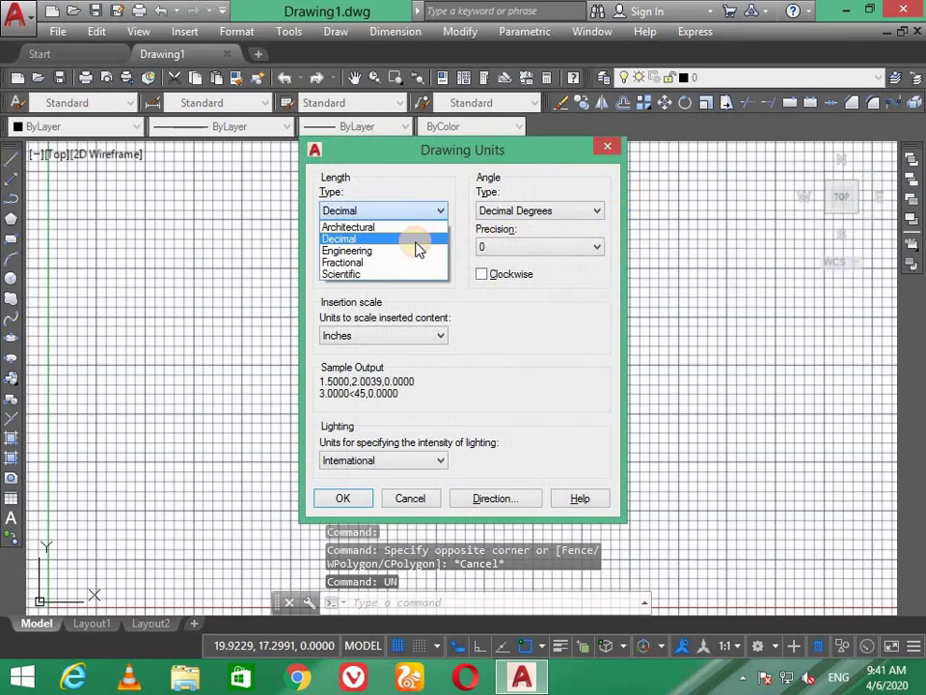
left_click(436, 210)
left_click(434, 211)
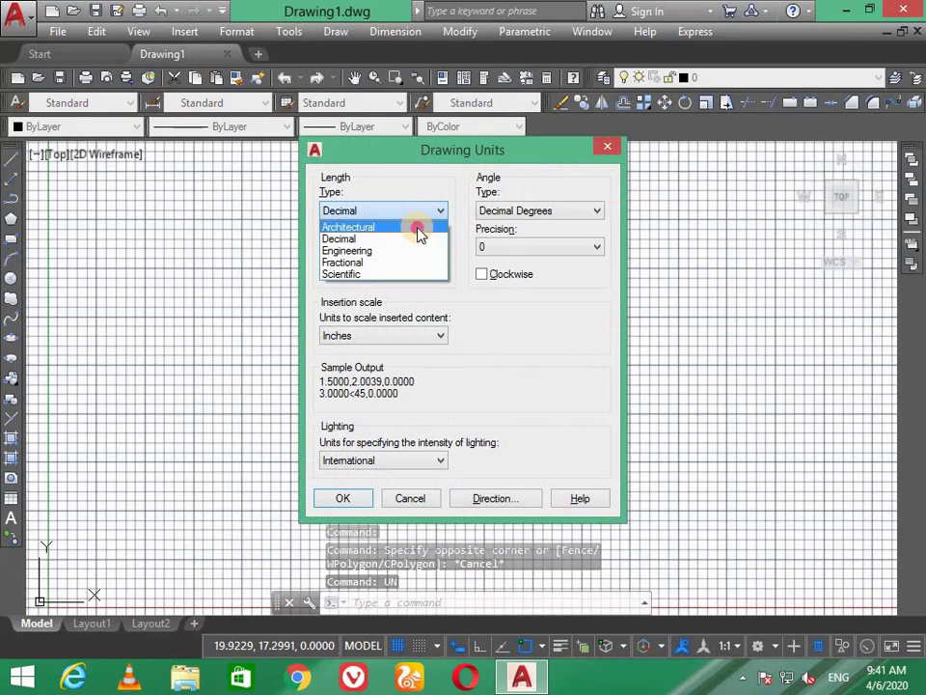
left_click(424, 229)
left_click(415, 246)
left_click(417, 263)
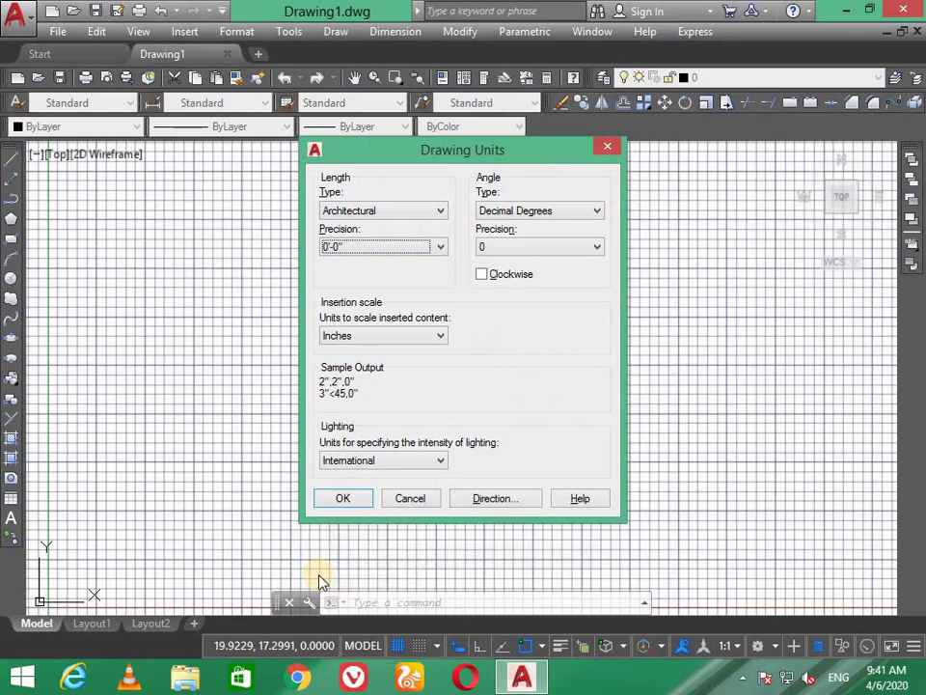
left_click(351, 497)
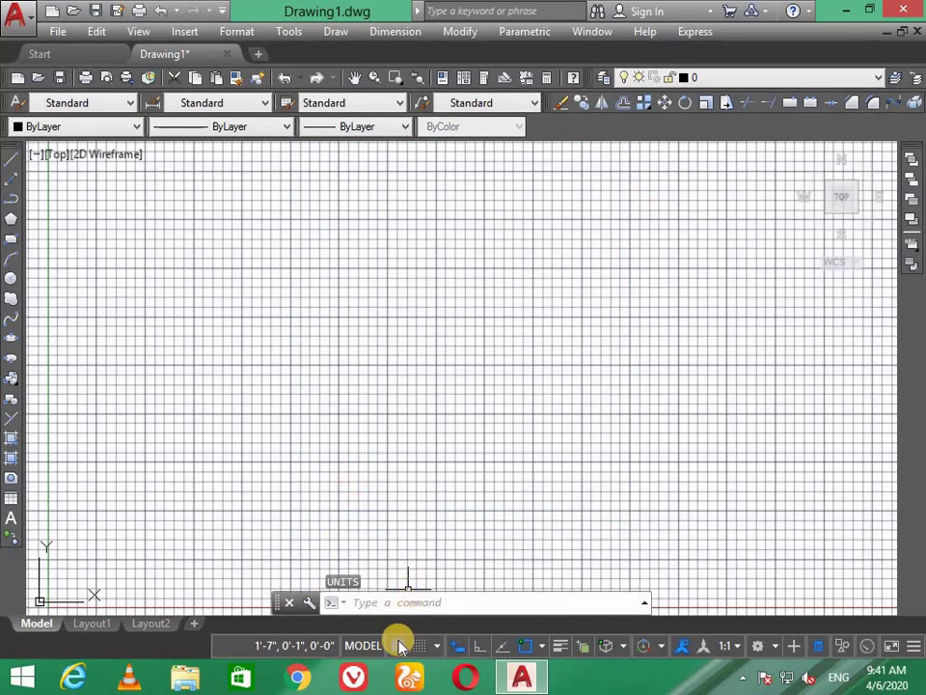
Turn off the grid and hide the UCS icon.
left_click(396, 646)
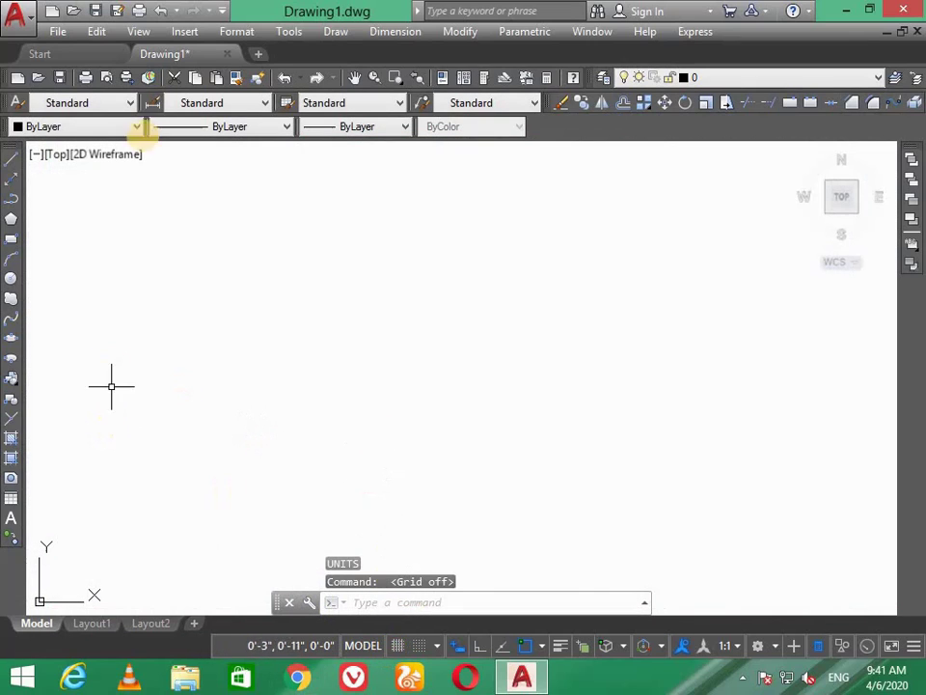
left_click(140, 31)
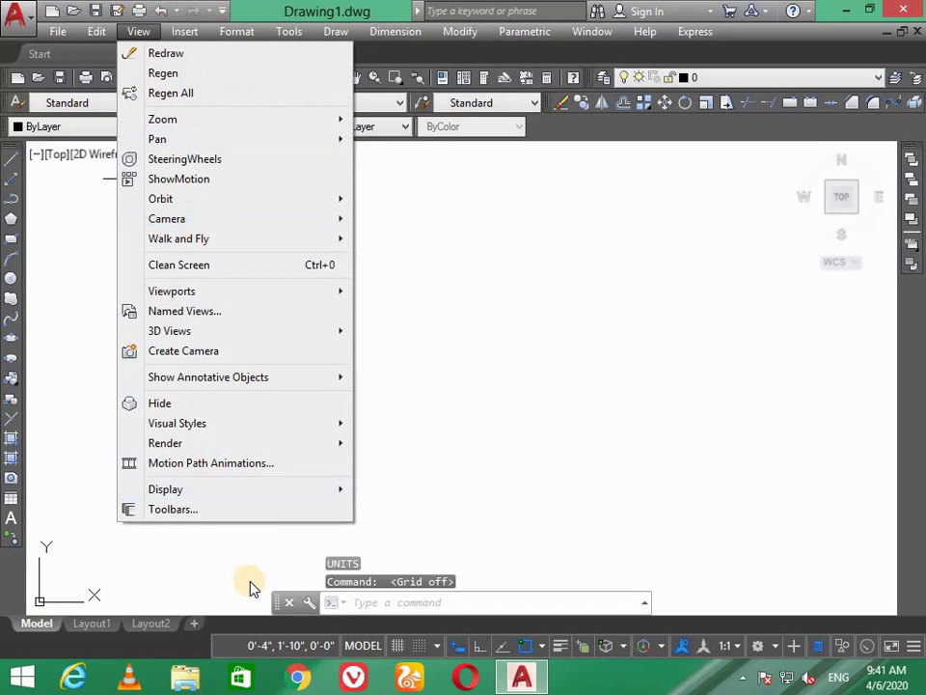
mouse_move(401, 490)
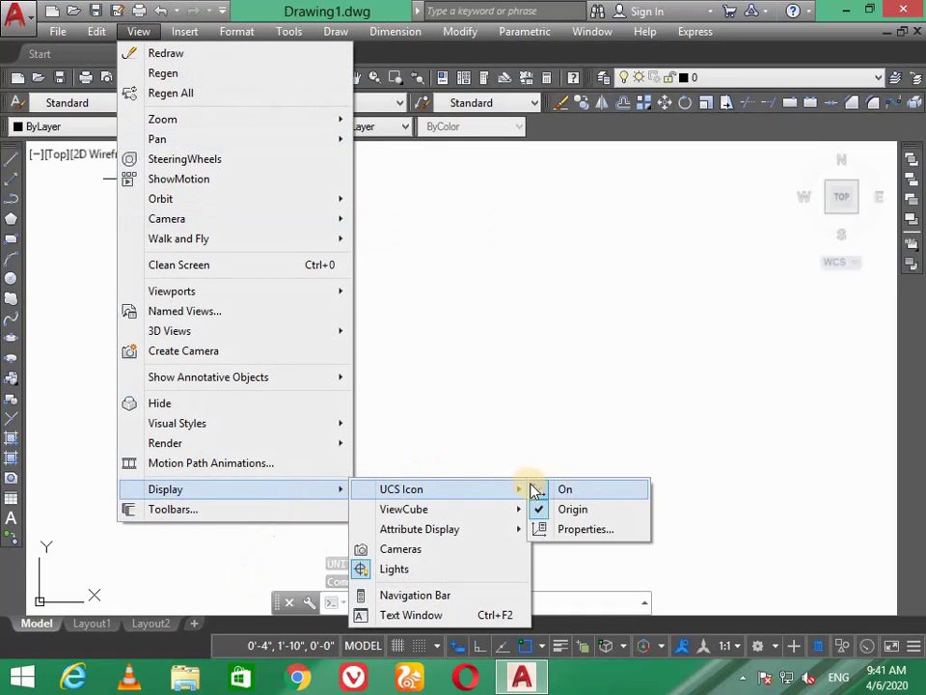
left_click(566, 491)
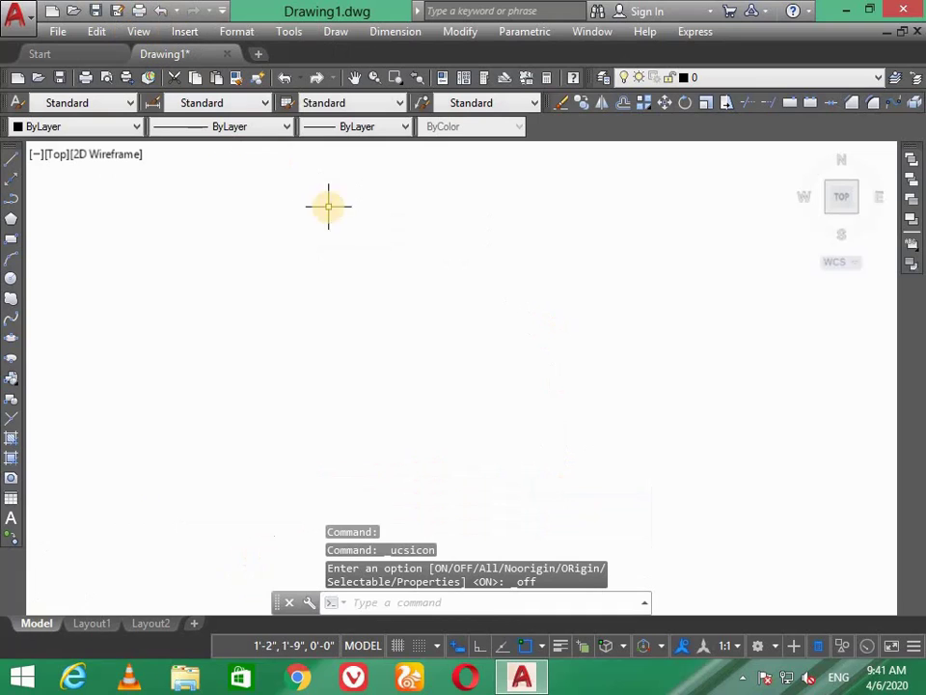
Give the Standard dimension style Architectural primary units with 0'-0" precision.
type("d")
key("Return")
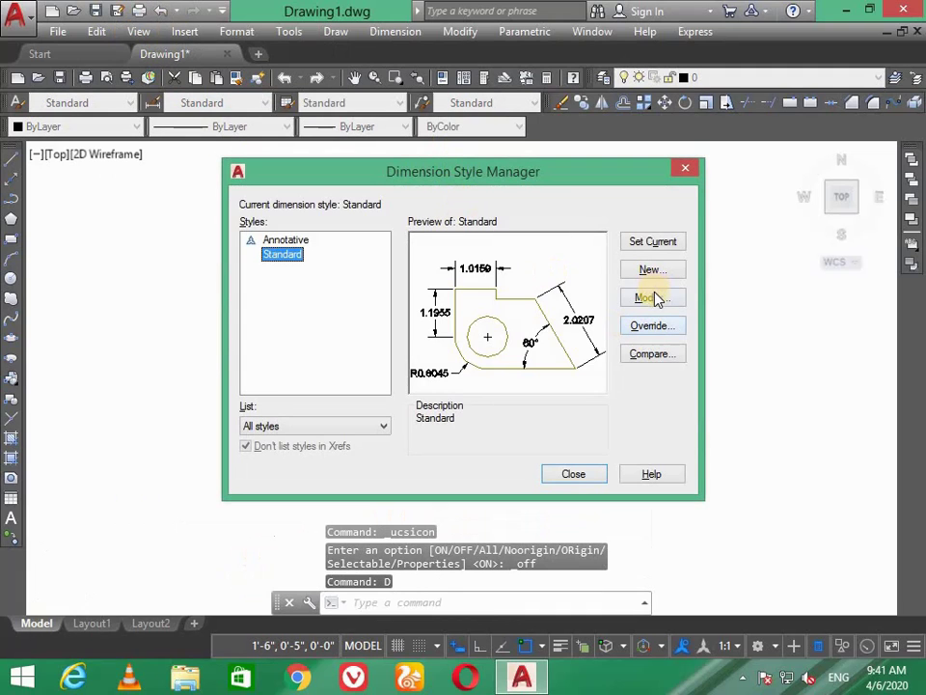
left_click(653, 295)
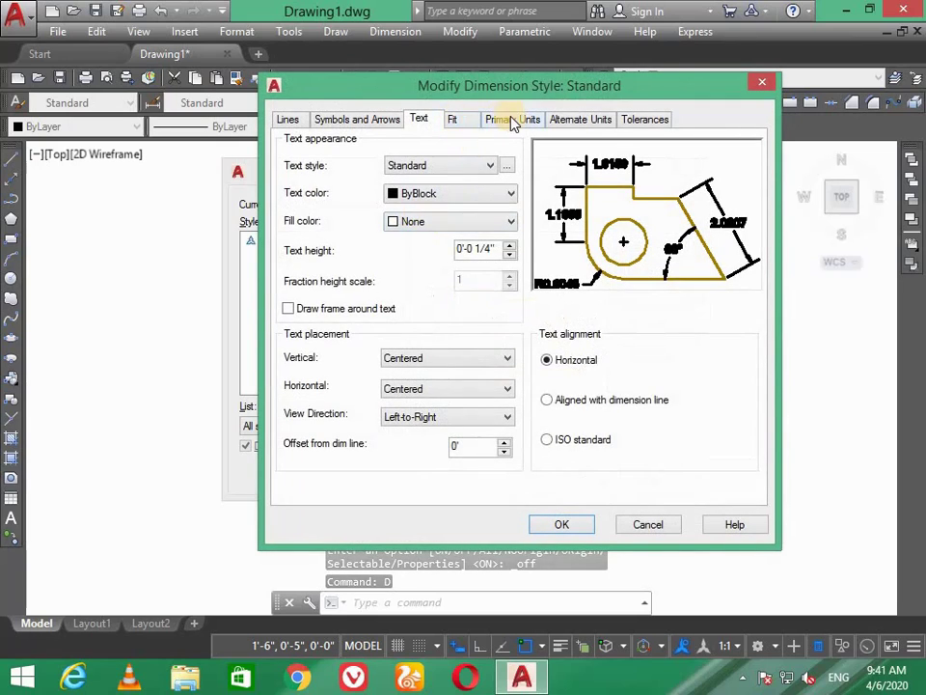
left_click(512, 120)
left_click(510, 159)
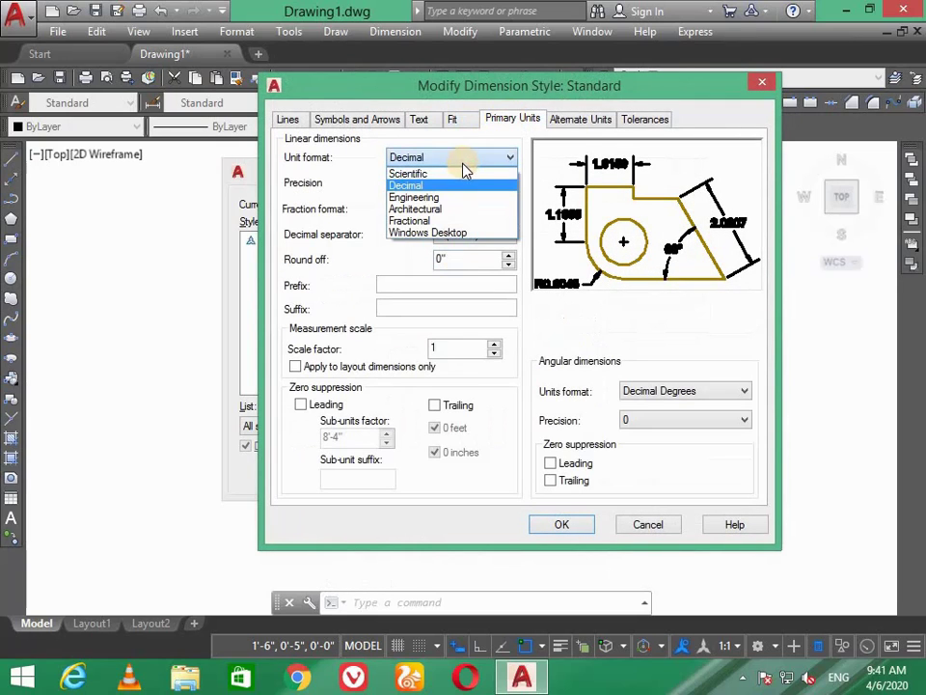
left_click(464, 209)
left_click(459, 183)
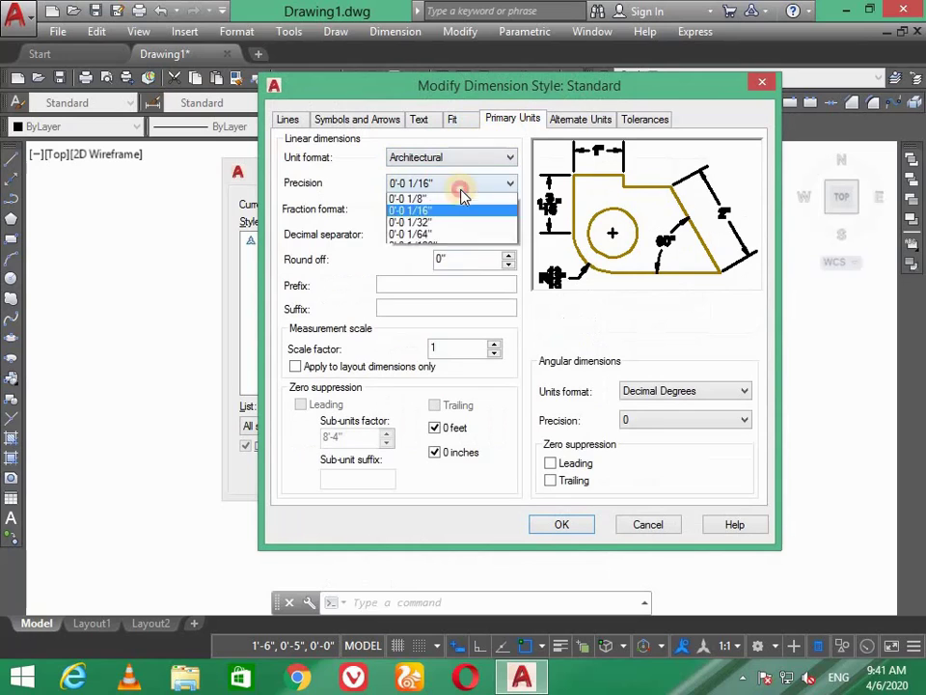
left_click(462, 198)
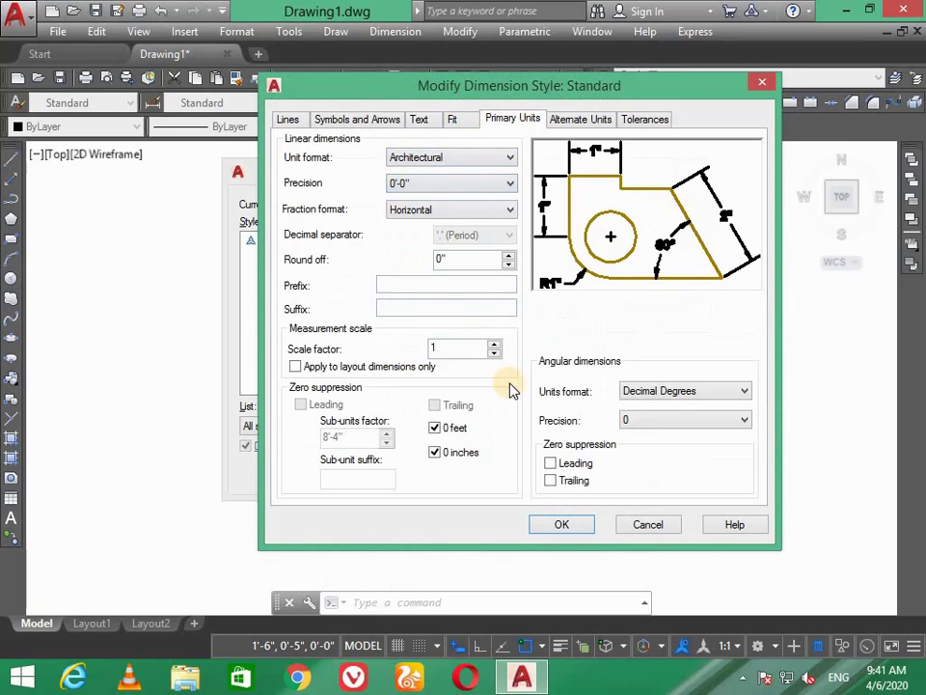
Set the Standard style's fraction height scale to 30 and apply the changes.
left_click(422, 120)
double_click(490, 284)
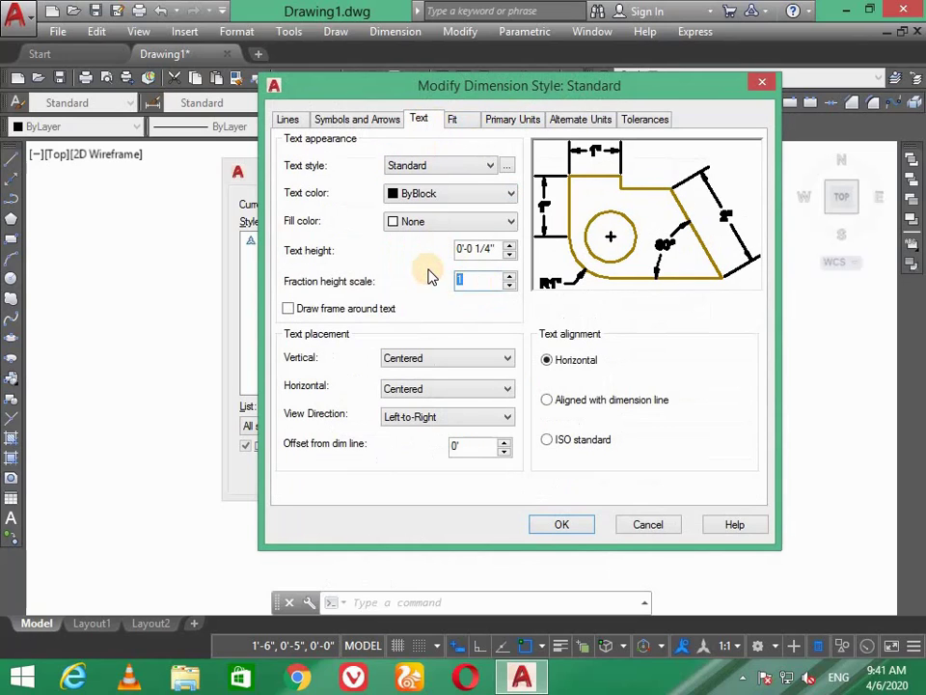
type("30")
left_click(563, 525)
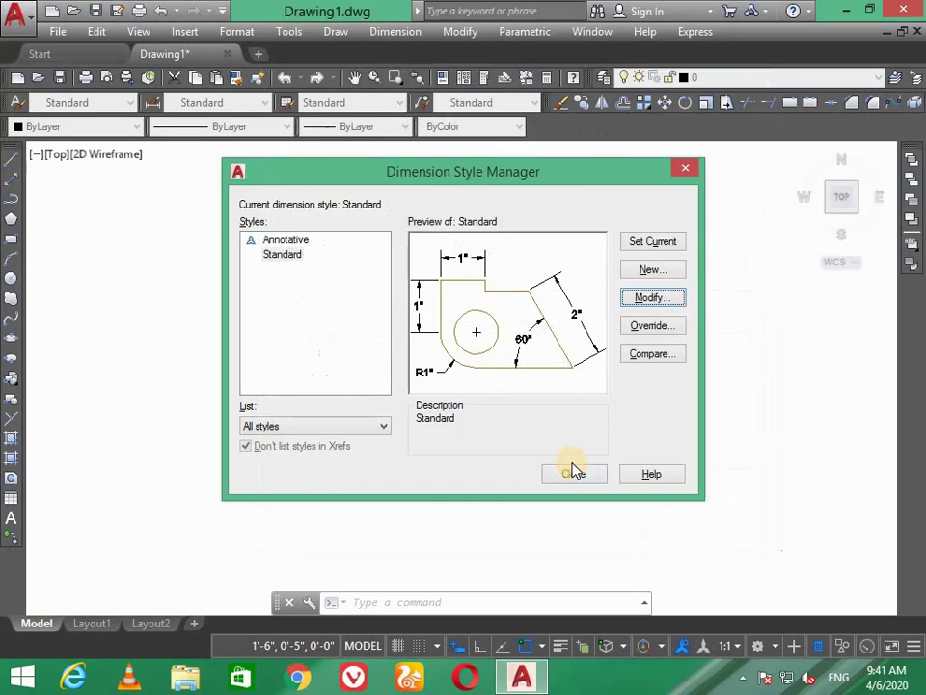
left_click(574, 471)
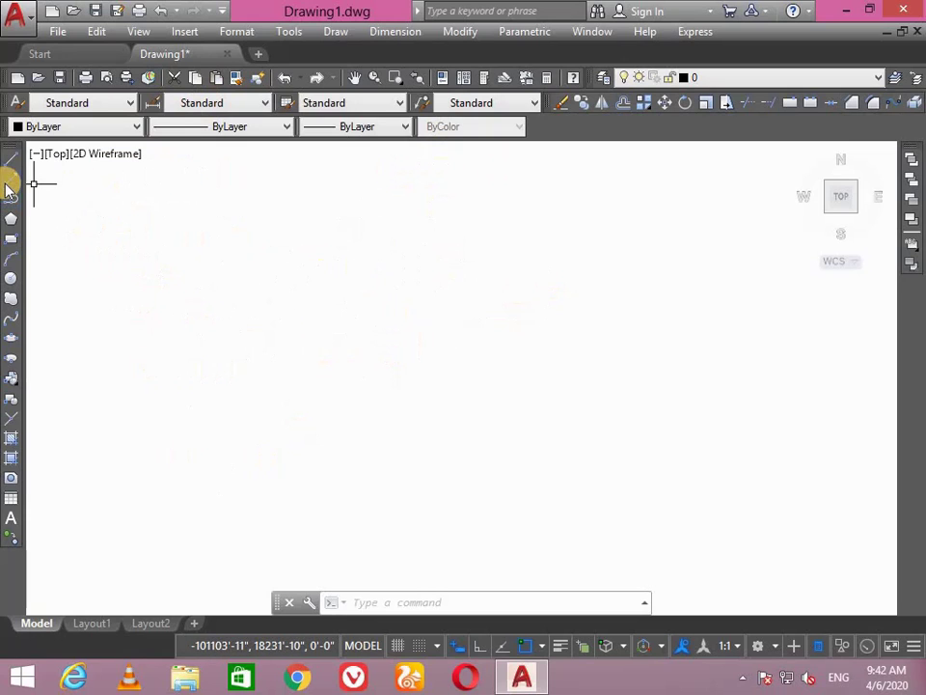
Draw a 15-sided polygon, circumscribed, on the left side of the drawing.
type("re")
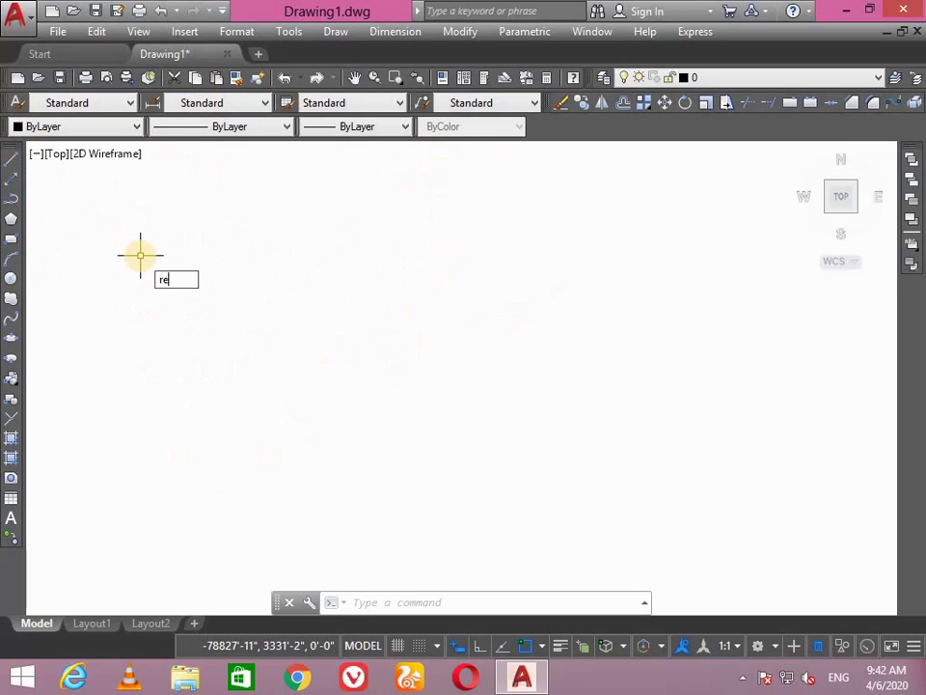
type("c")
key("Return")
key("Escape")
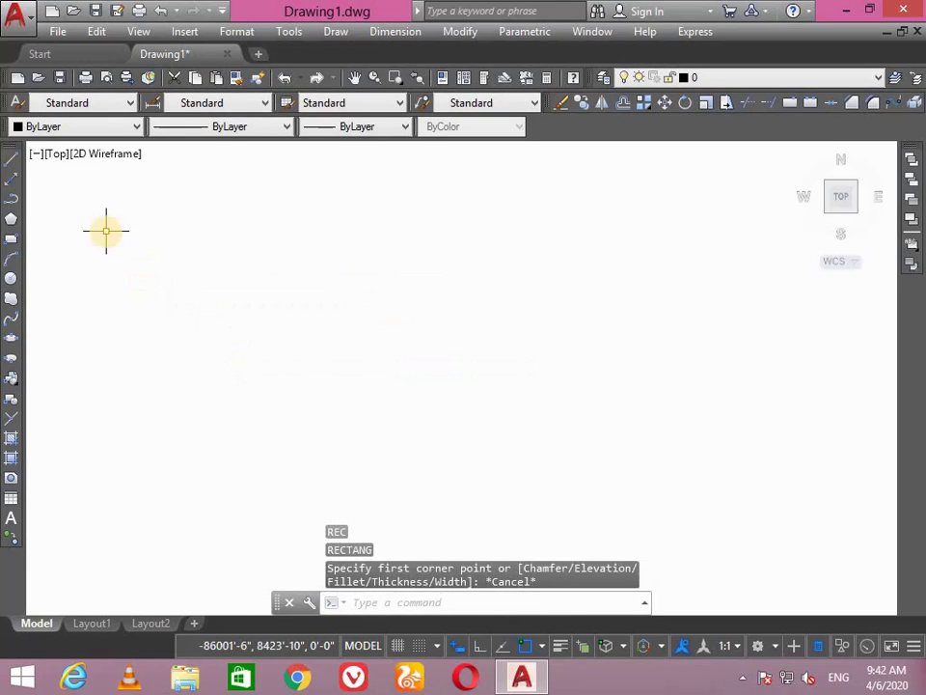
left_click(10, 218)
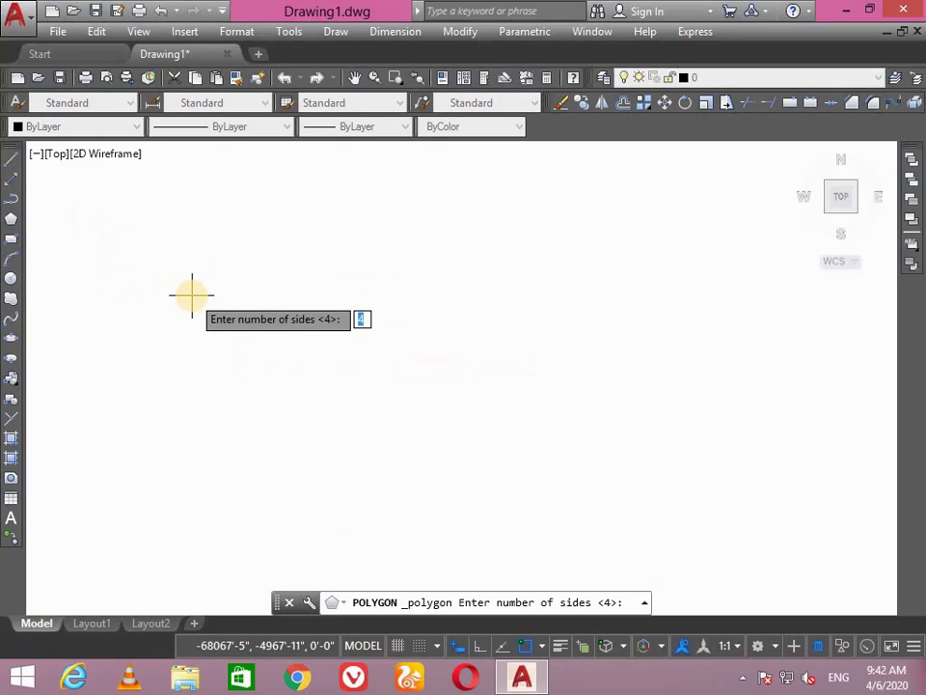
type("15")
key("Return")
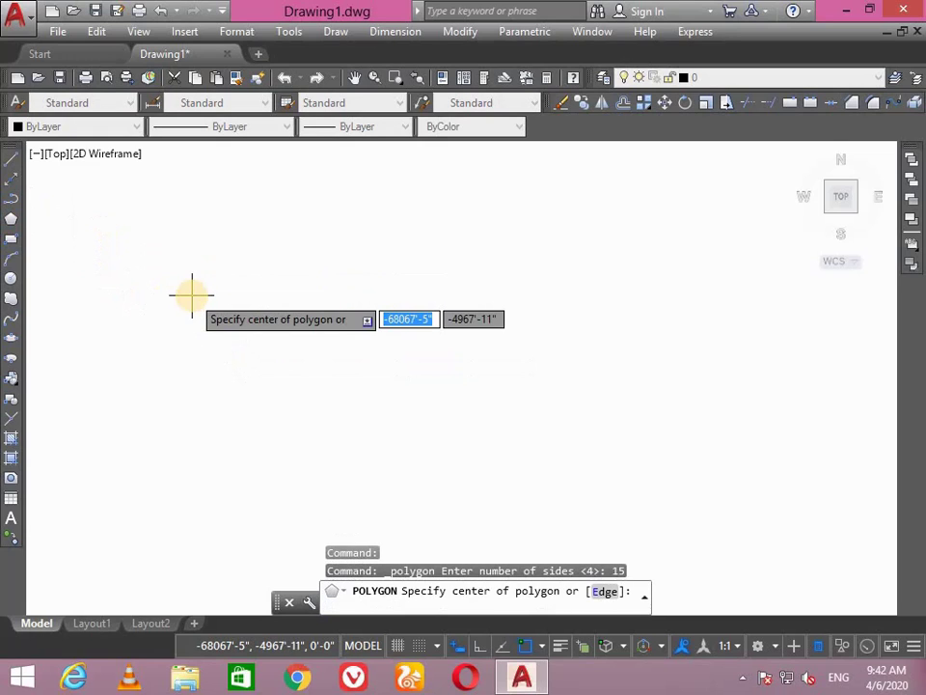
left_click(276, 324)
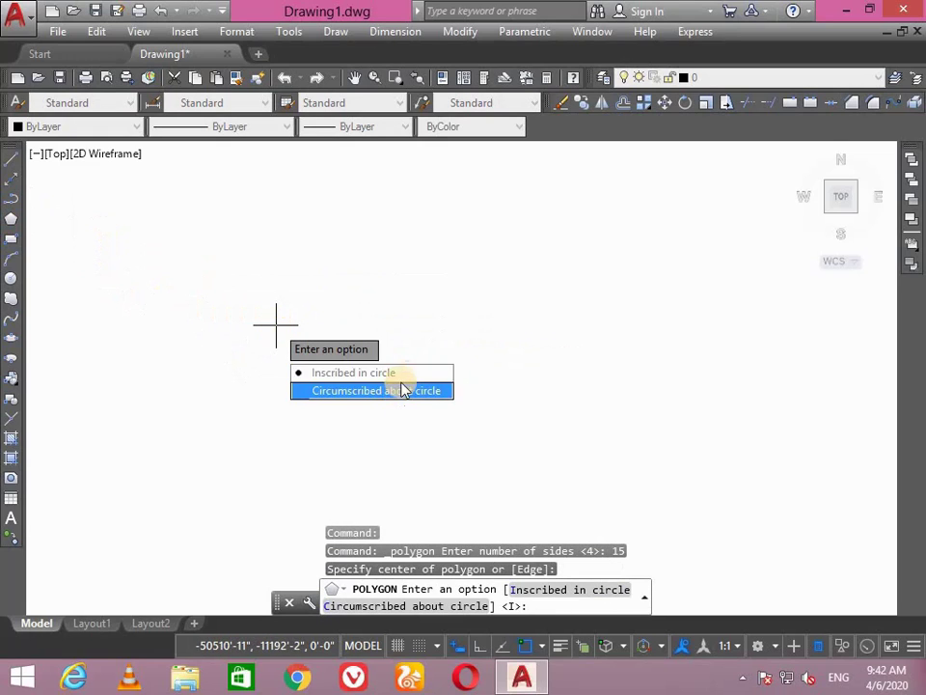
left_click(403, 389)
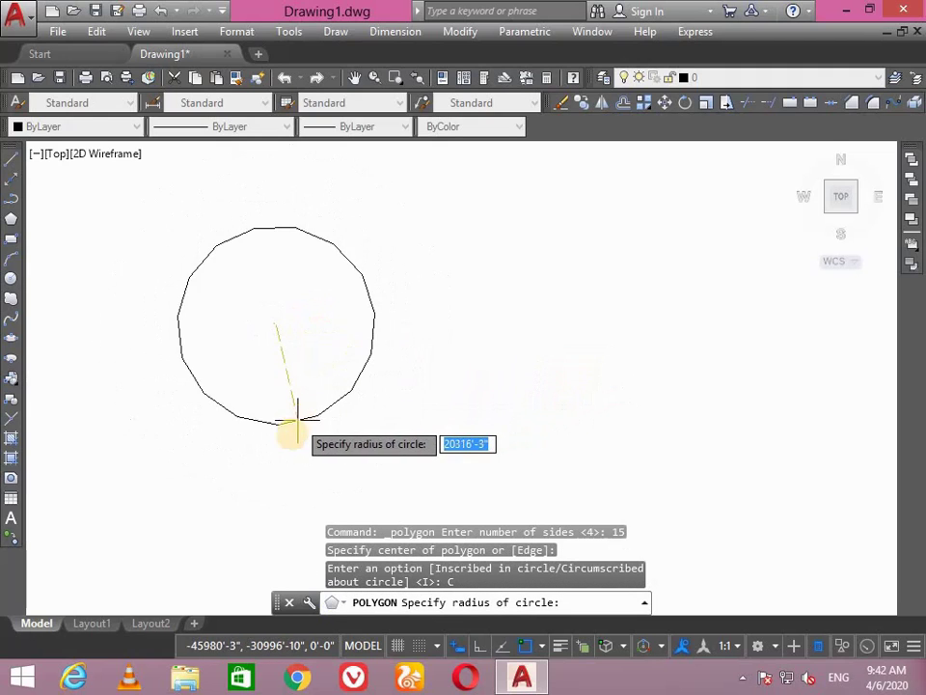
left_click(280, 463)
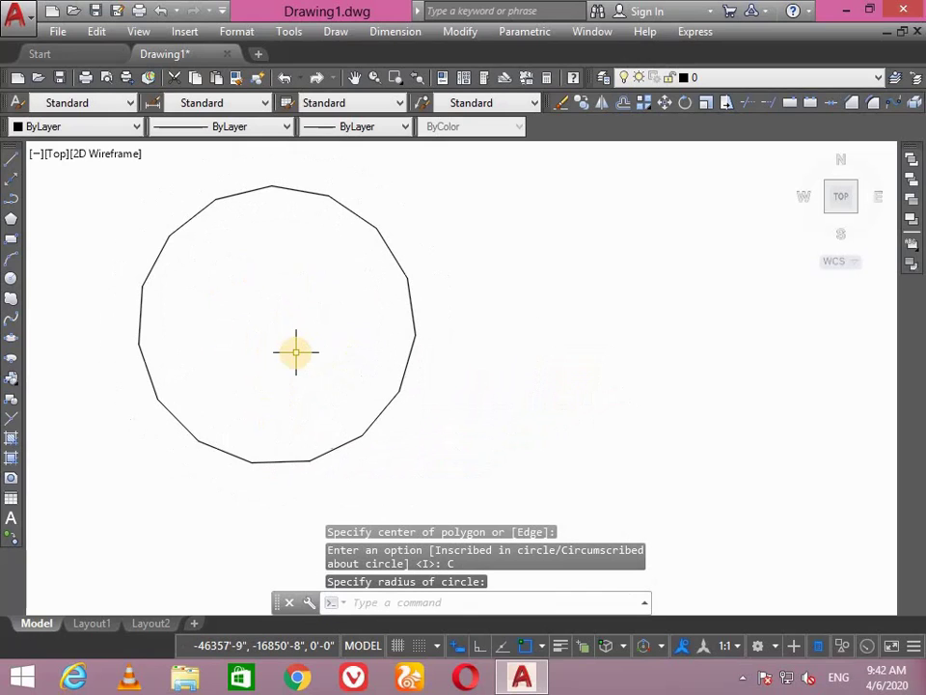
Draw a larger inscribed 15-sided polygon at the same centre around the first.
type("pol")
key("Return")
key("Return")
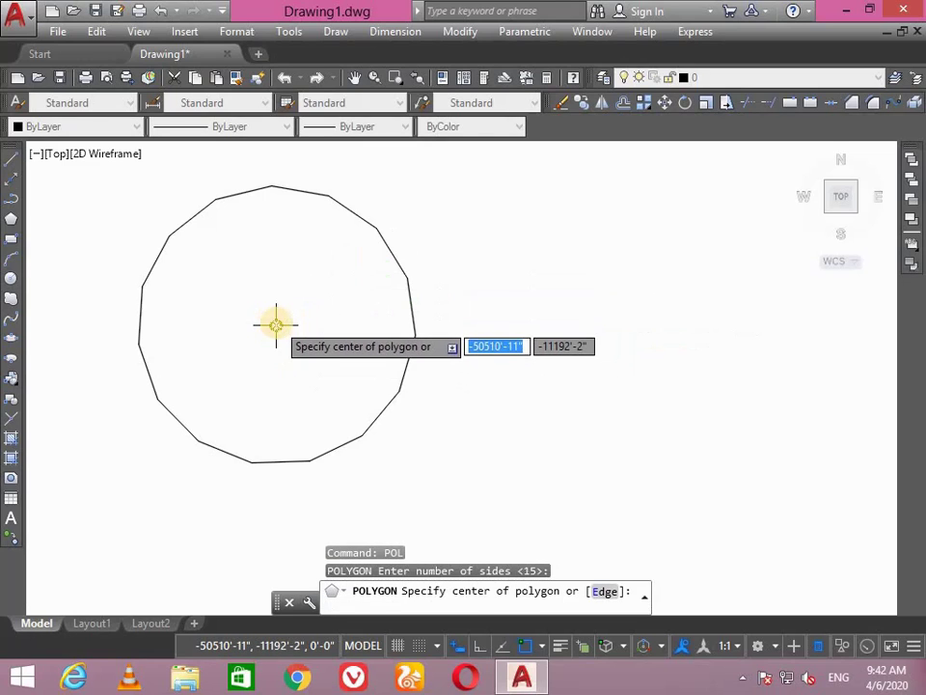
left_click(275, 322)
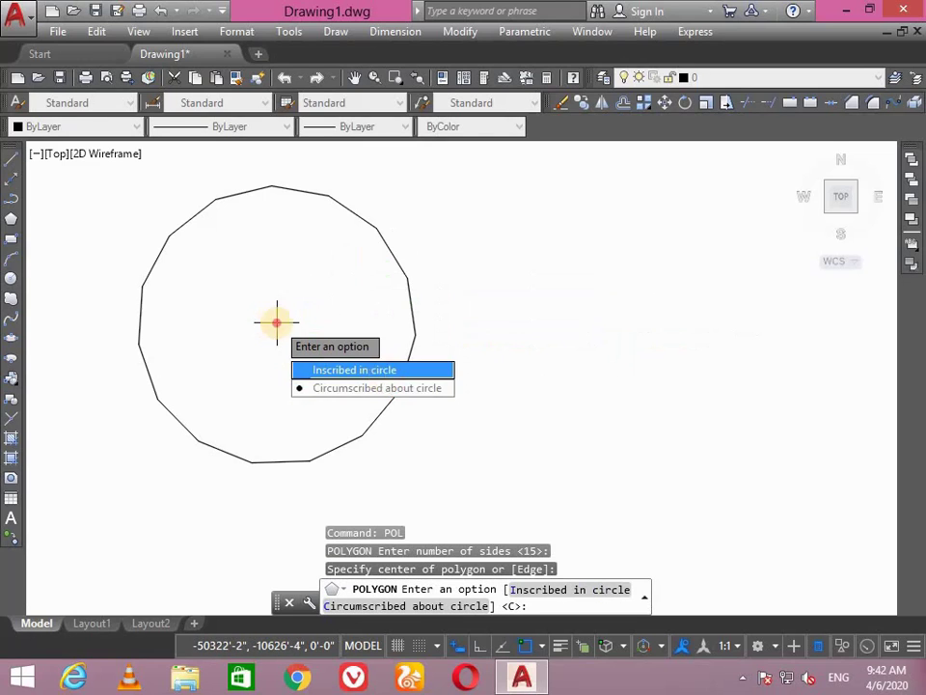
key("Return")
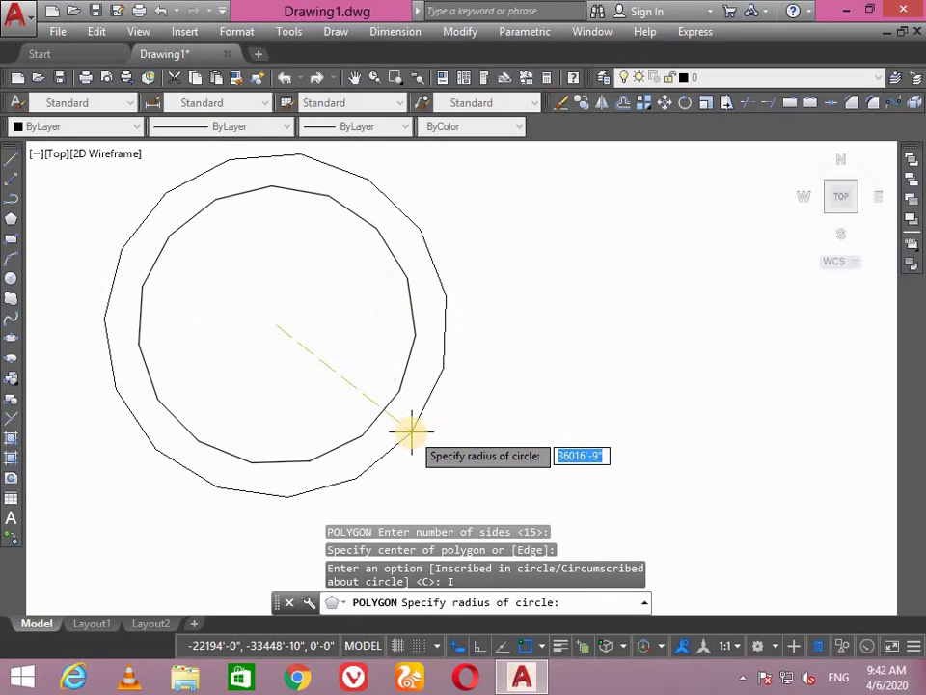
left_click(411, 430)
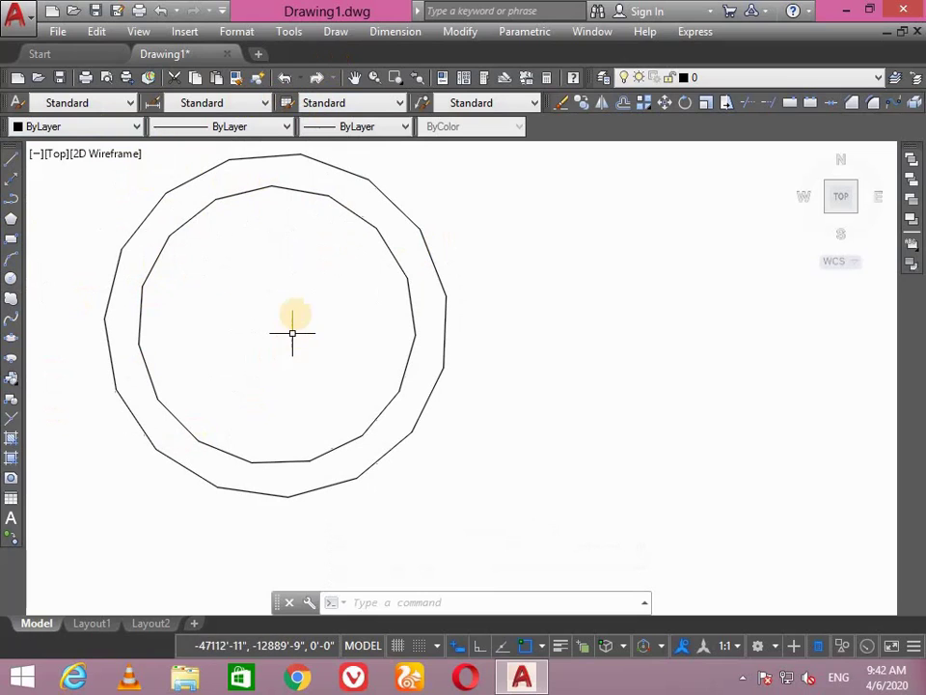
Bring up Block Definition, move it aside, and name the new block 'Testing'.
left_click(334, 31)
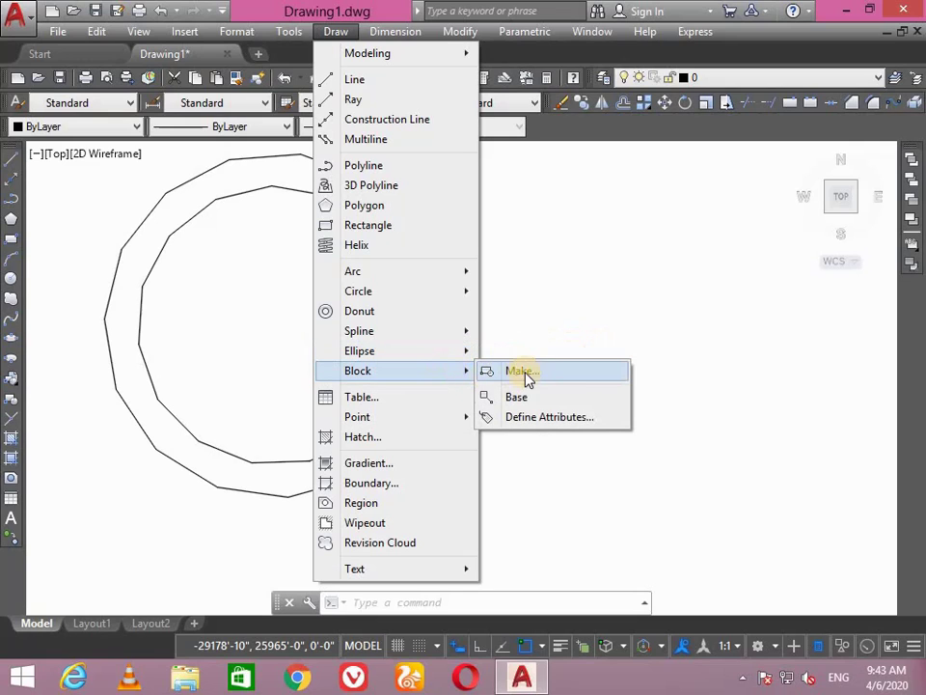
mouse_move(357, 370)
left_click(570, 375)
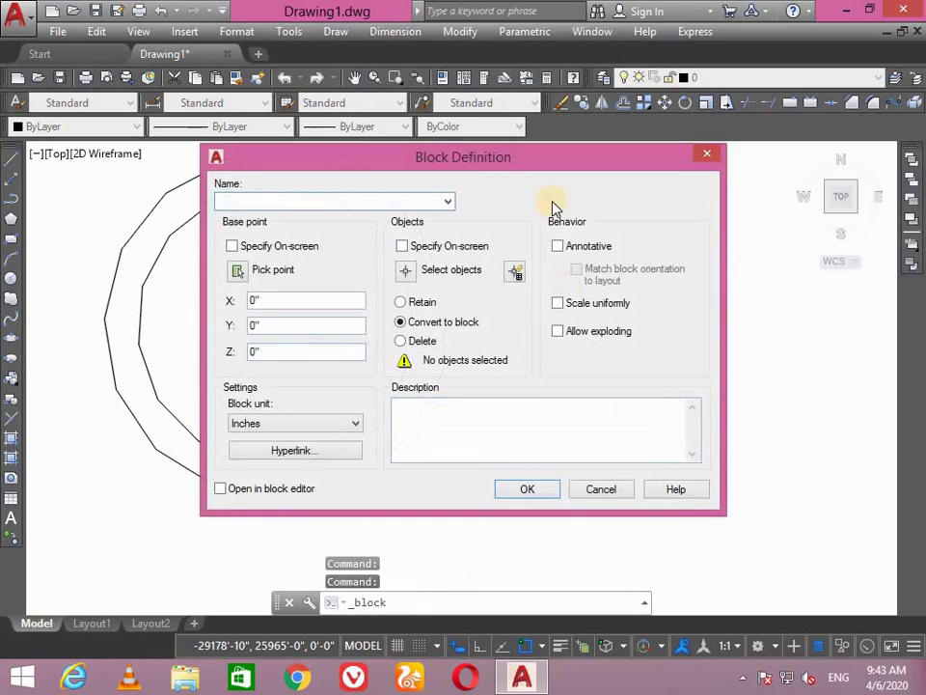
left_click(598, 489)
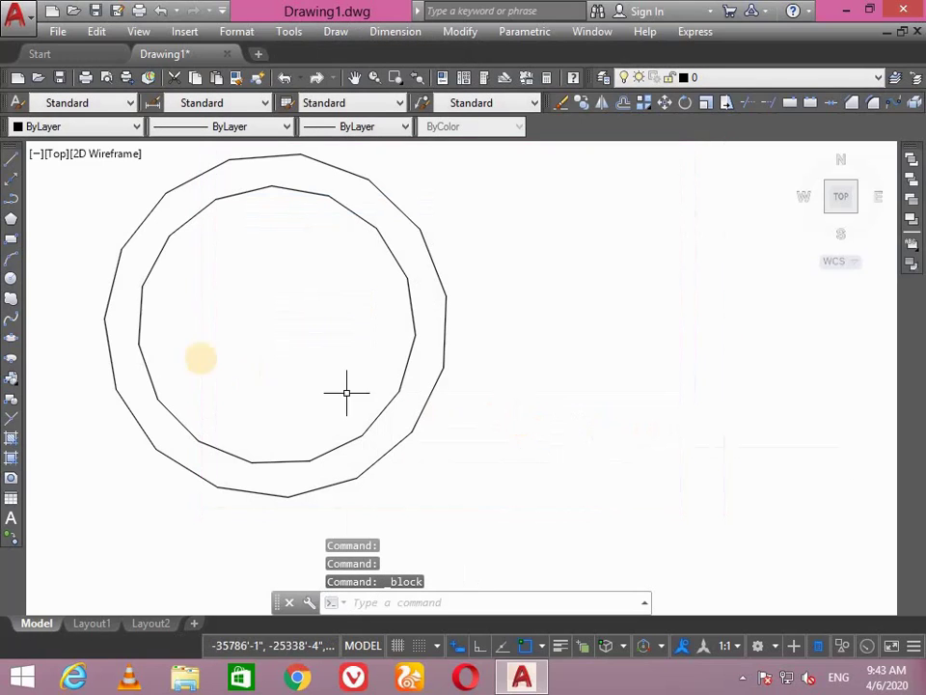
left_click(12, 397)
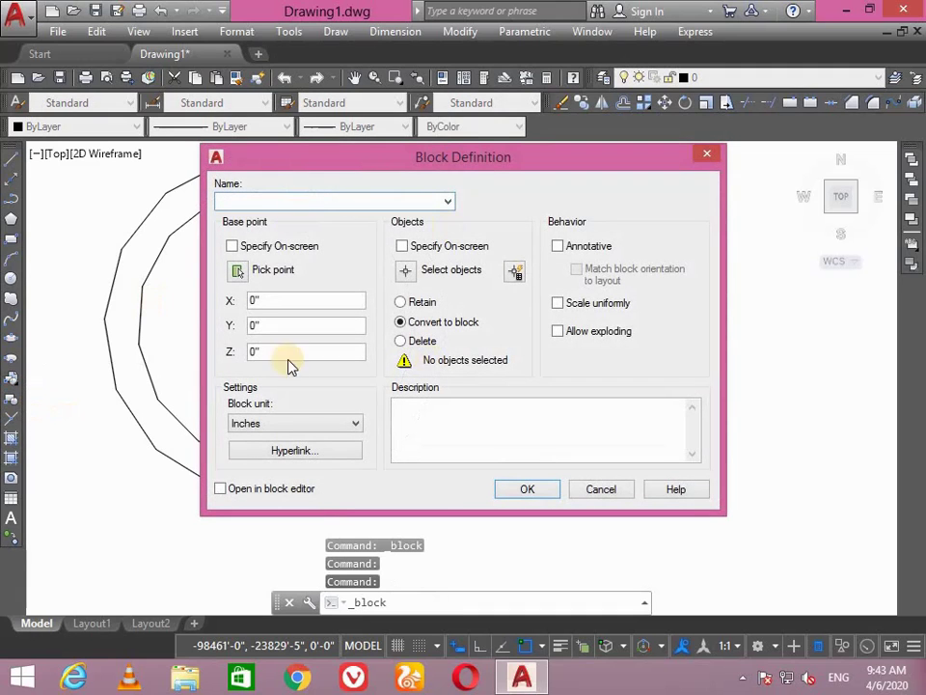
left_click(600, 489)
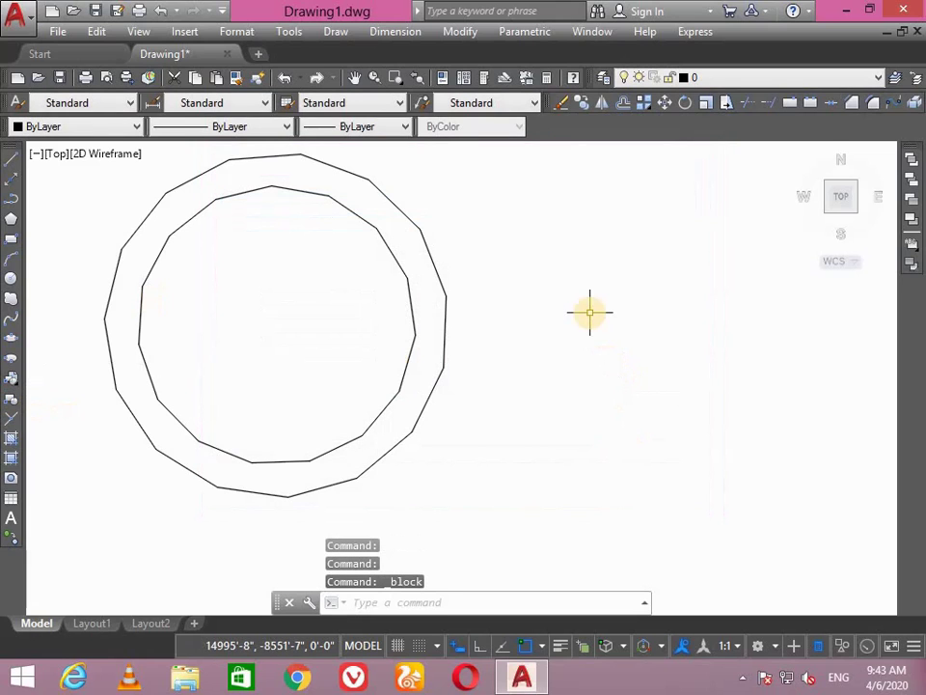
type("B")
key("Return")
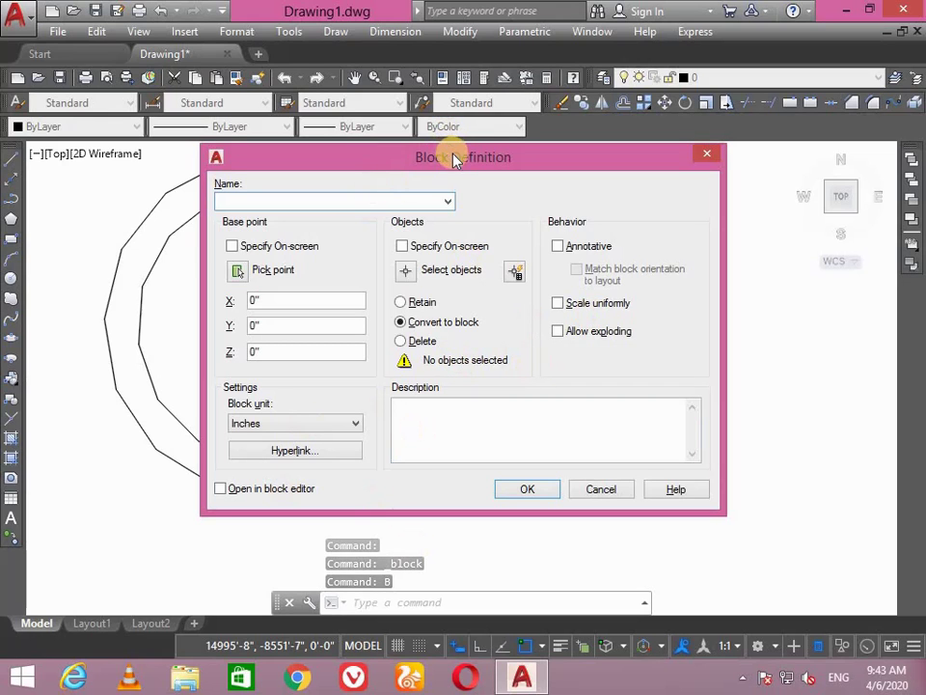
left_click_drag(454, 159, 642, 134)
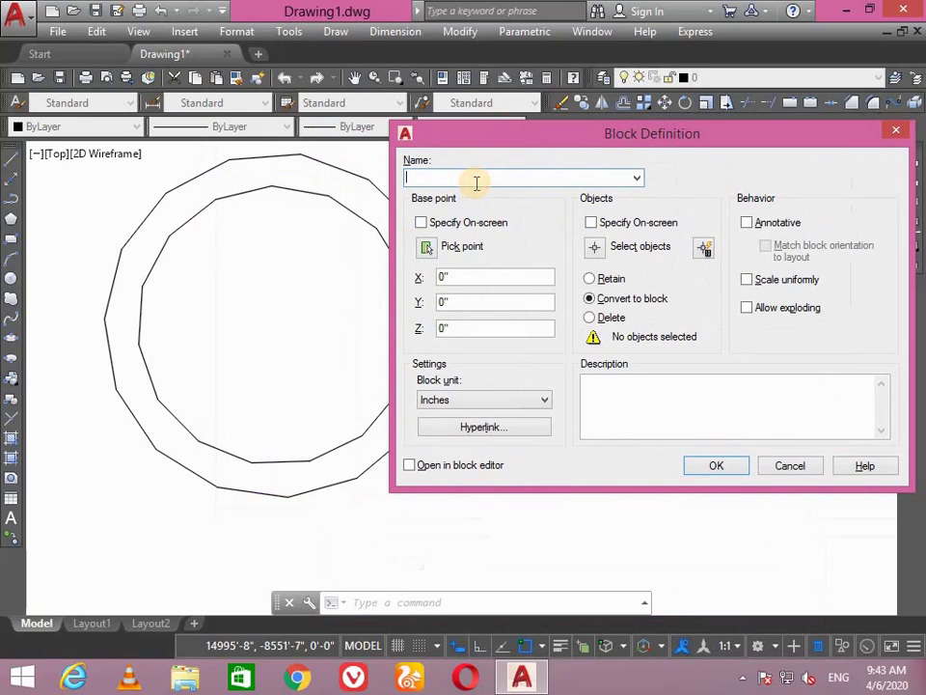
type("Testing")
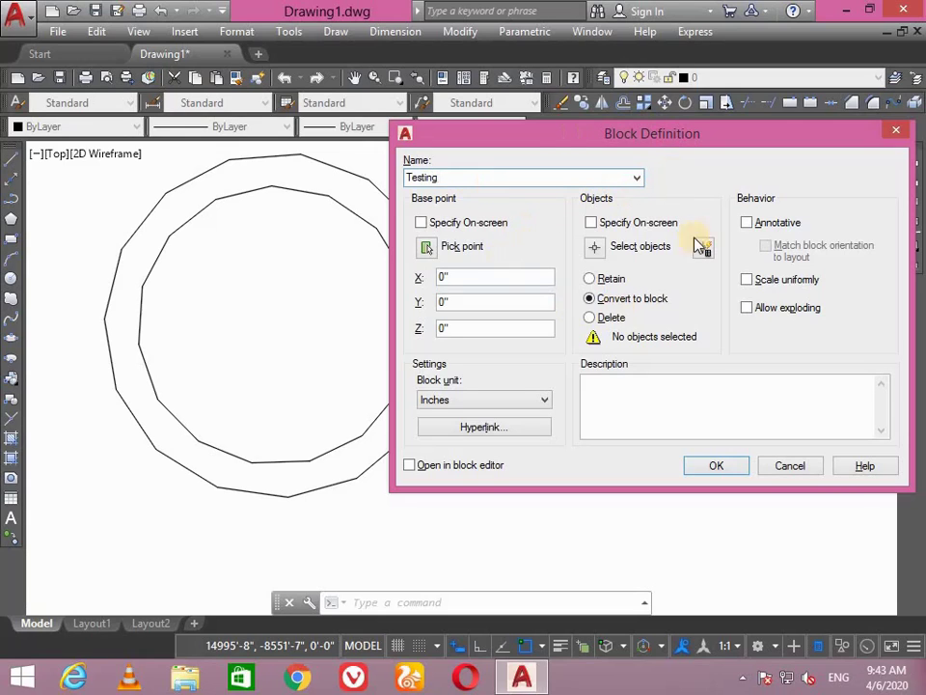
Window-select both concentric polygons as the block's objects.
left_click(595, 248)
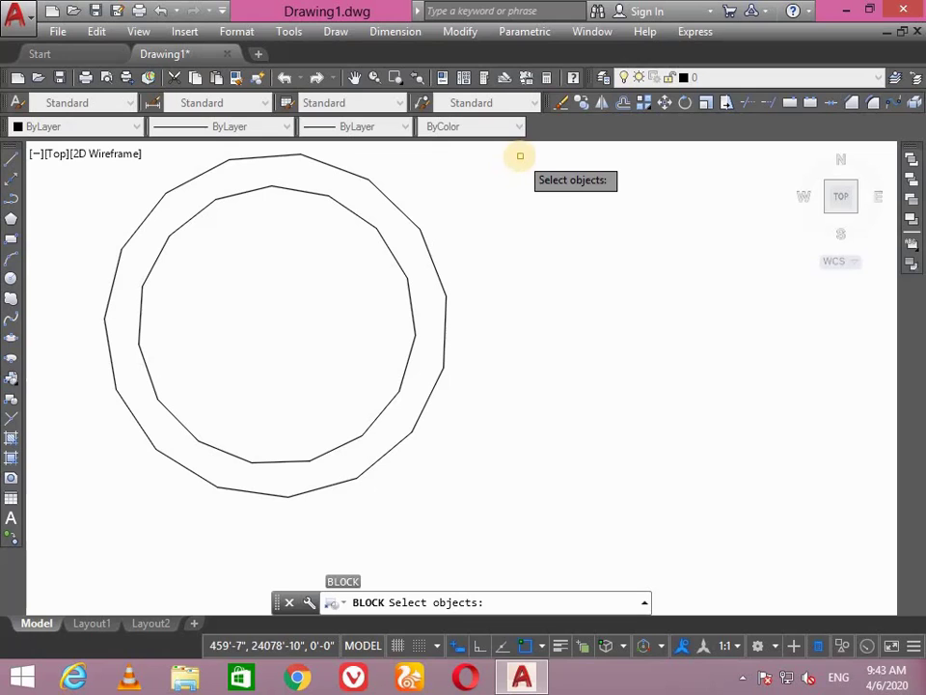
left_click(520, 154)
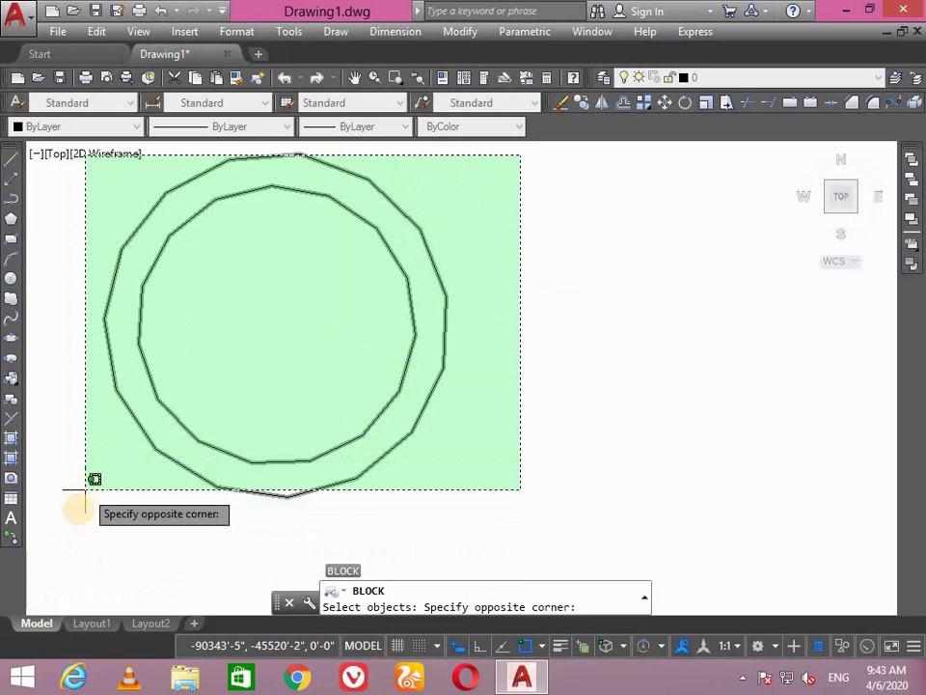
left_click(85, 527)
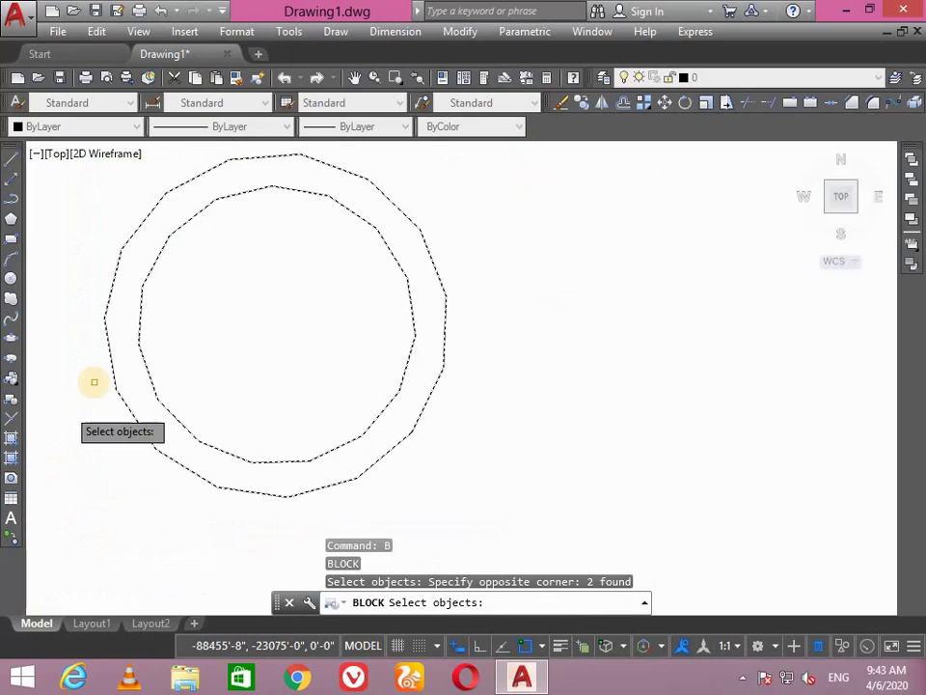
key("Return")
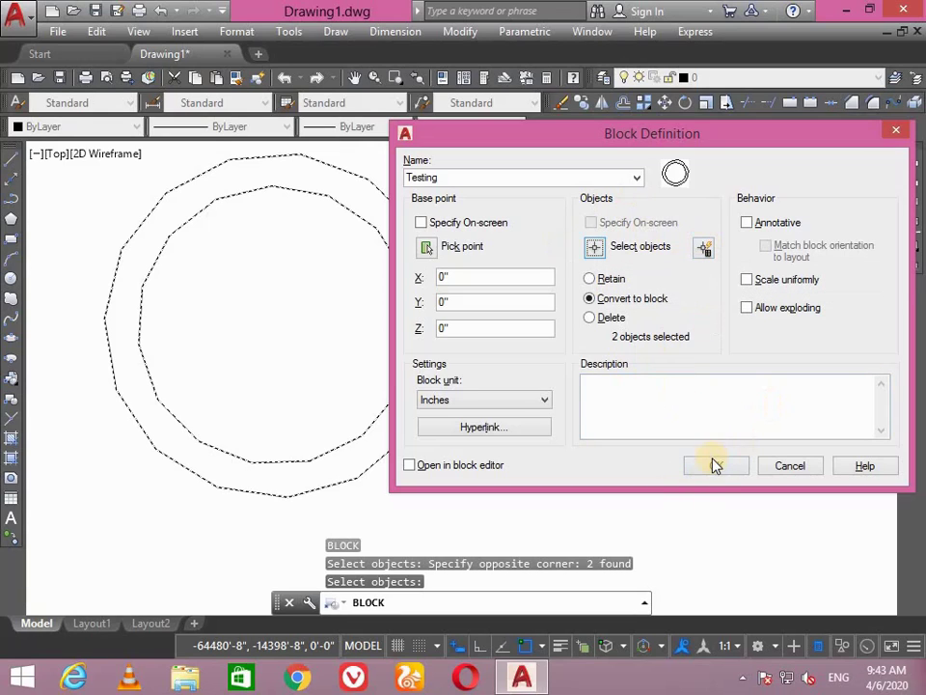
Add the description 'This is for testing' and create the Testing block.
left_click(681, 405)
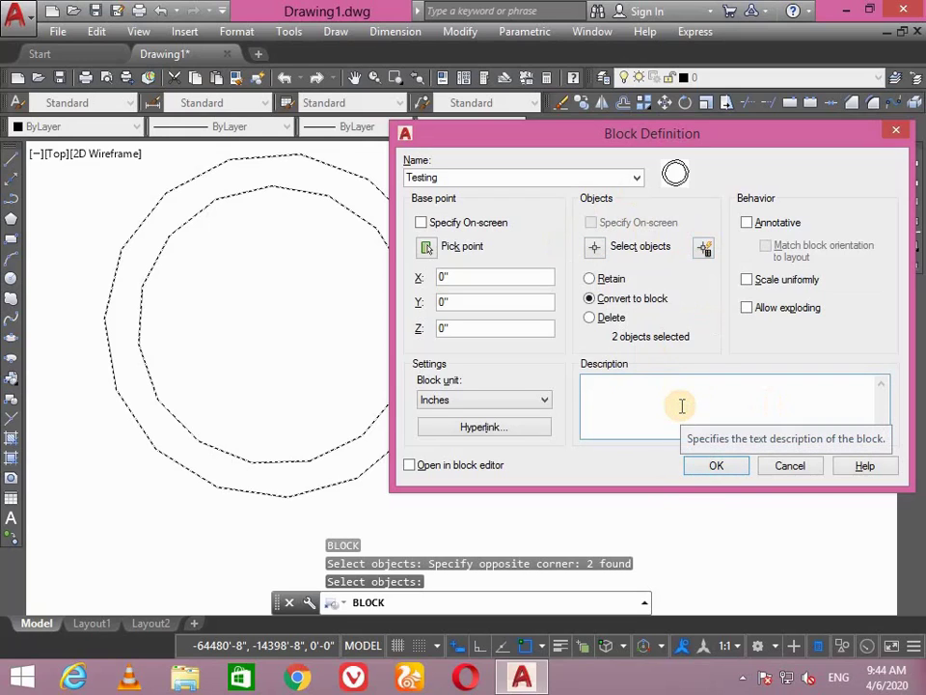
type("This is for testing")
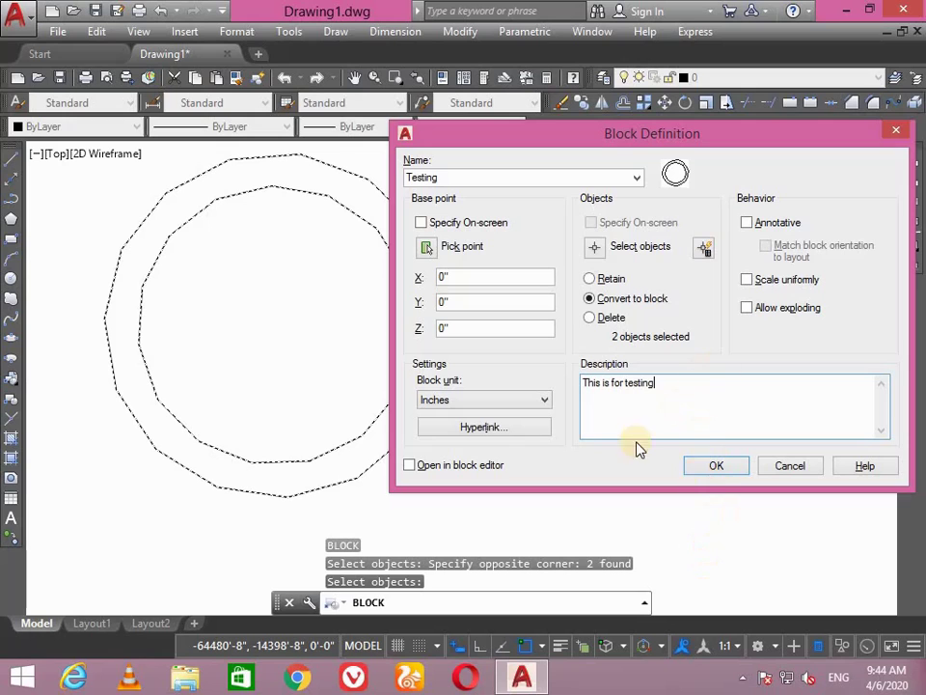
left_click(723, 472)
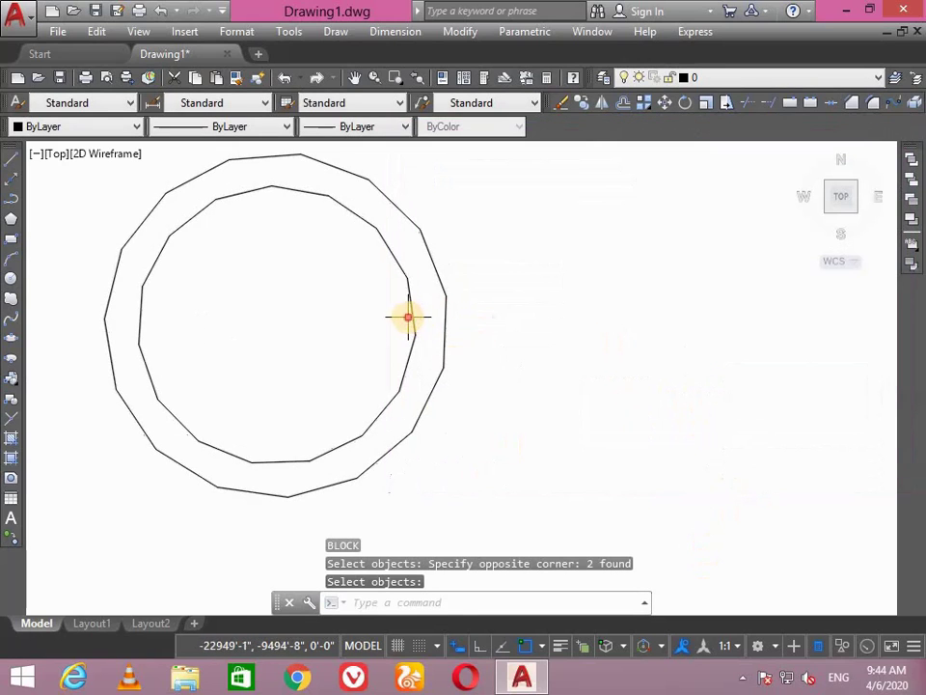
left_click(408, 314)
key("Escape")
left_click(412, 316)
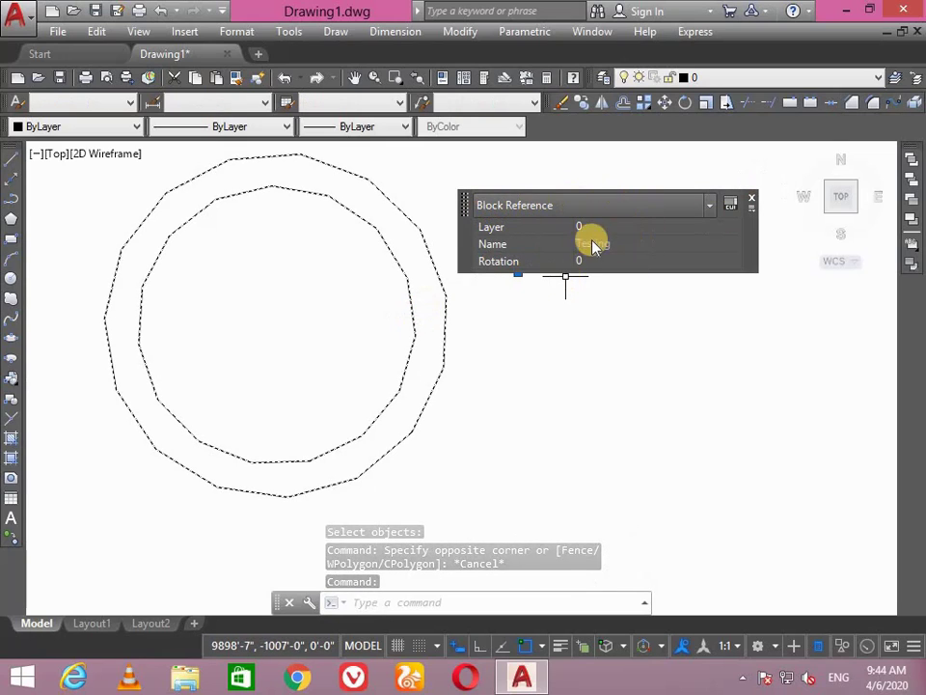
key("Escape")
left_click(423, 264)
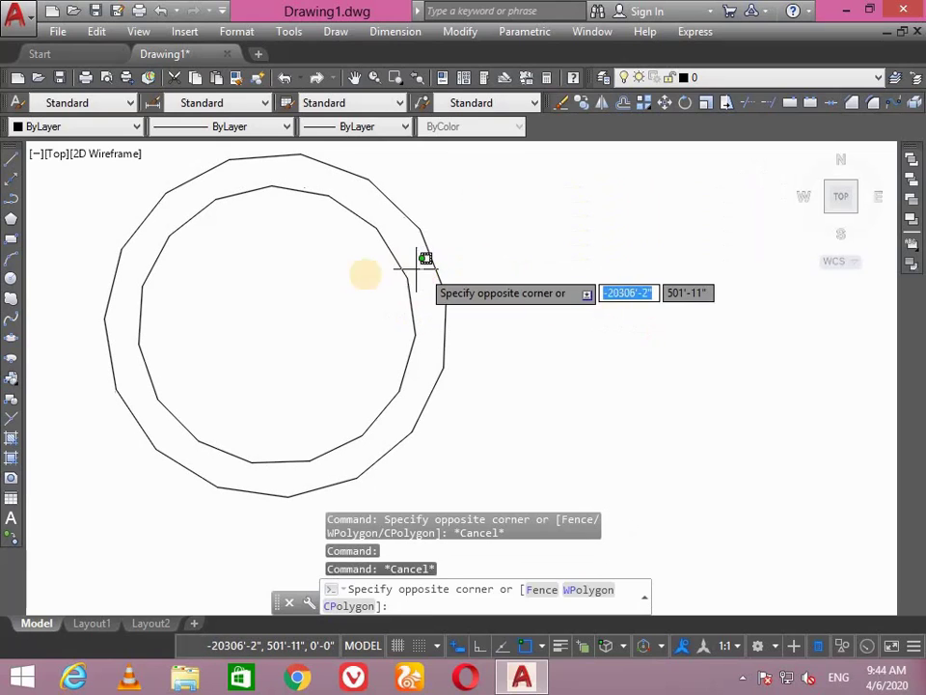
left_click(310, 287)
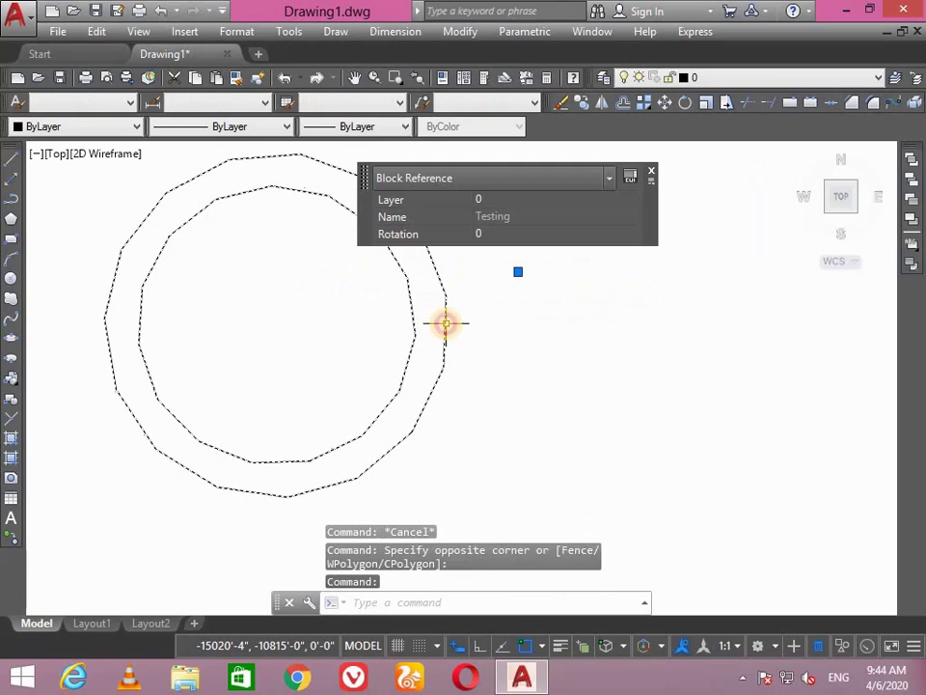
key("Escape")
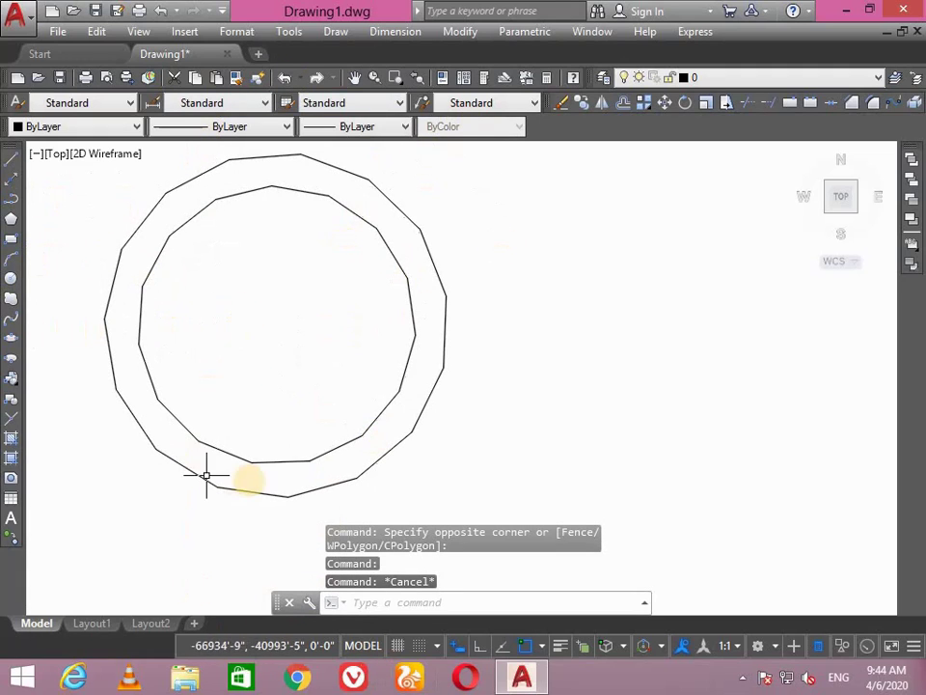
Bring up the Insert dialog with Testing chosen and its concentric-polygon preview showing.
left_click(358, 281)
key("Escape")
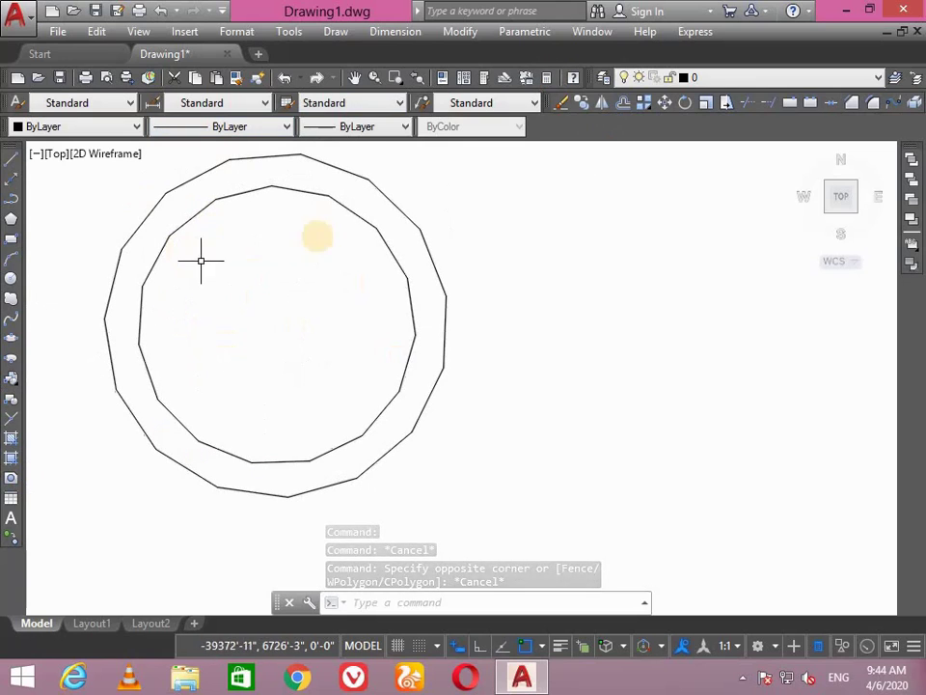
left_click(11, 378)
left_click(640, 454)
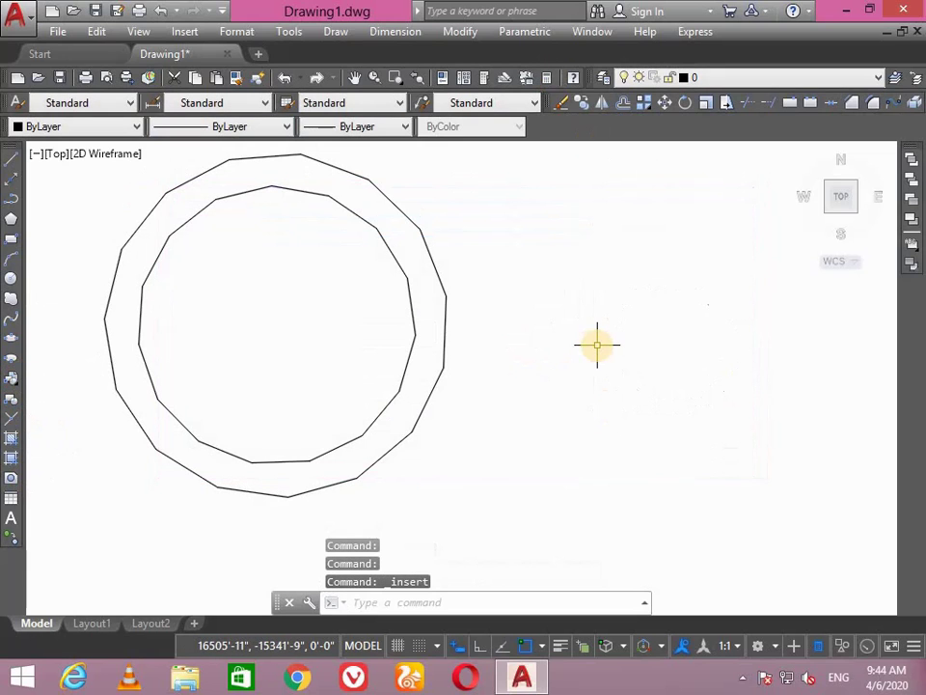
type("i")
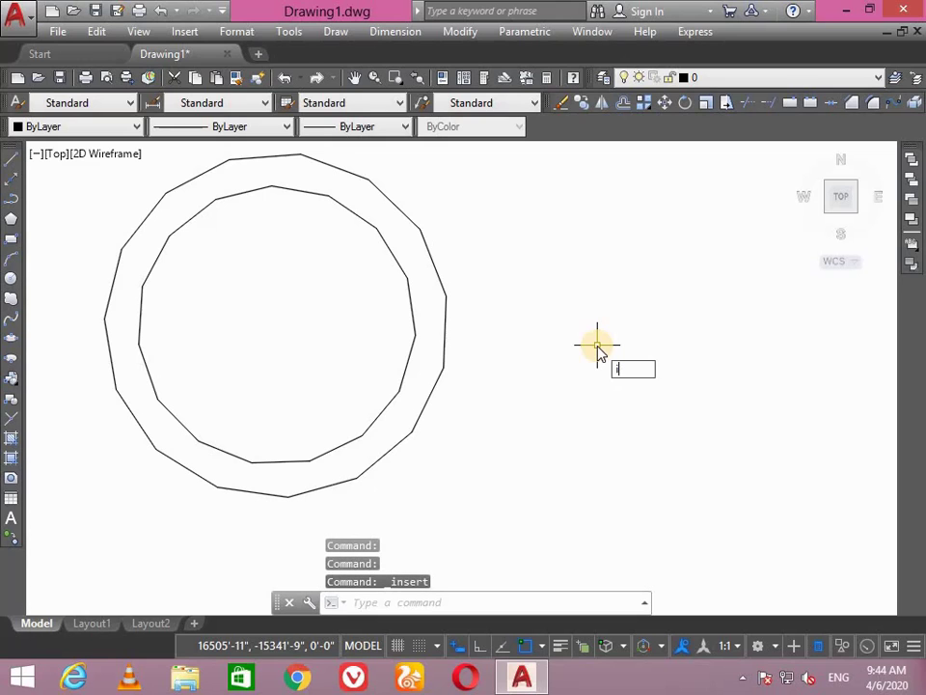
key("Return")
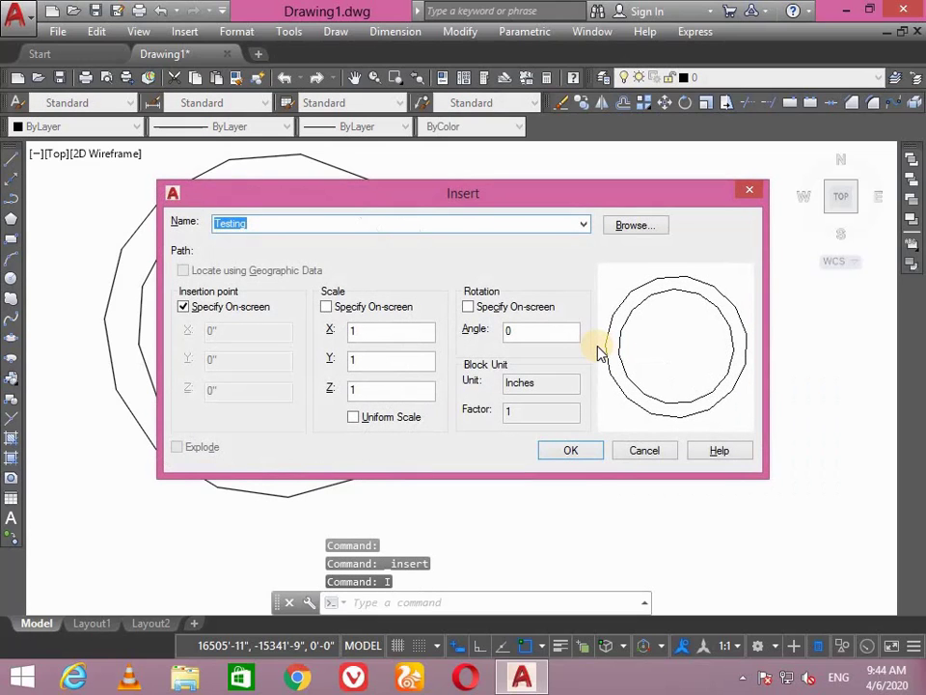
Insert Testing with rotation angle 0, Inches block unit and scale factor 1.
left_click(584, 223)
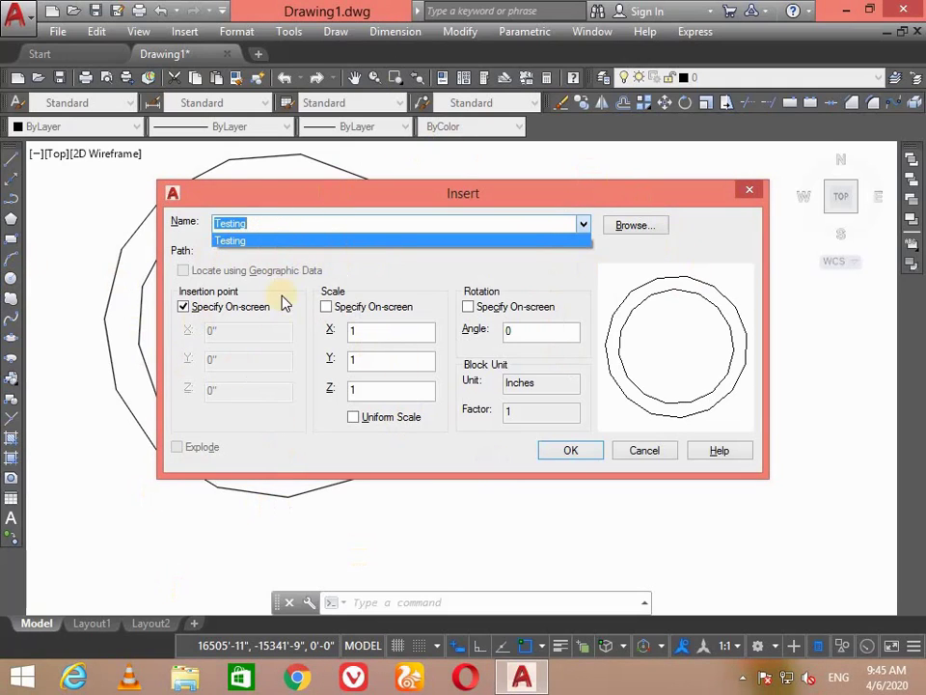
left_click(628, 335)
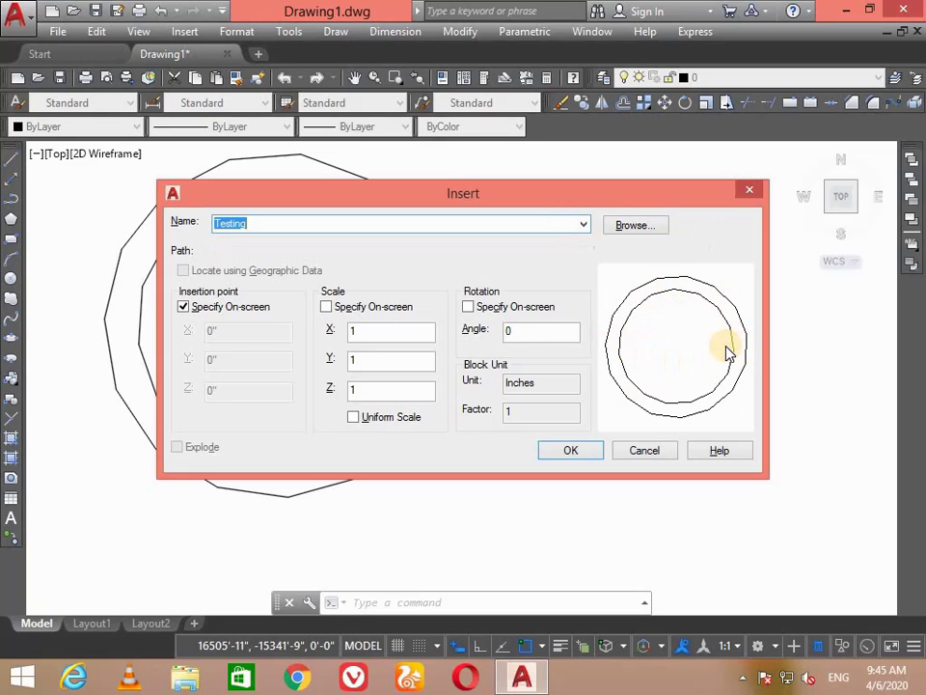
double_click(525, 330)
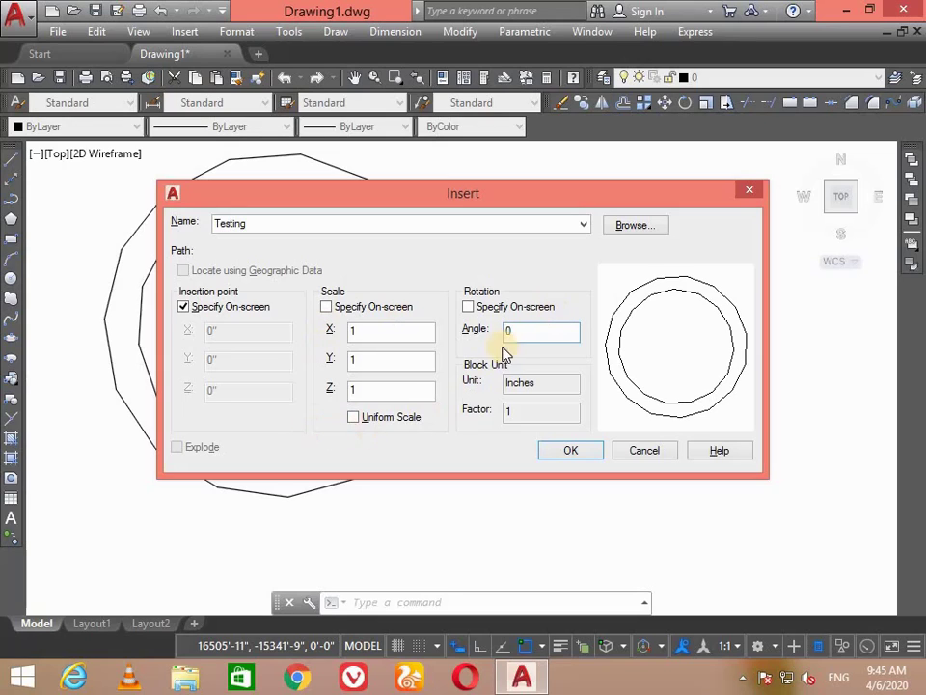
left_click(512, 382)
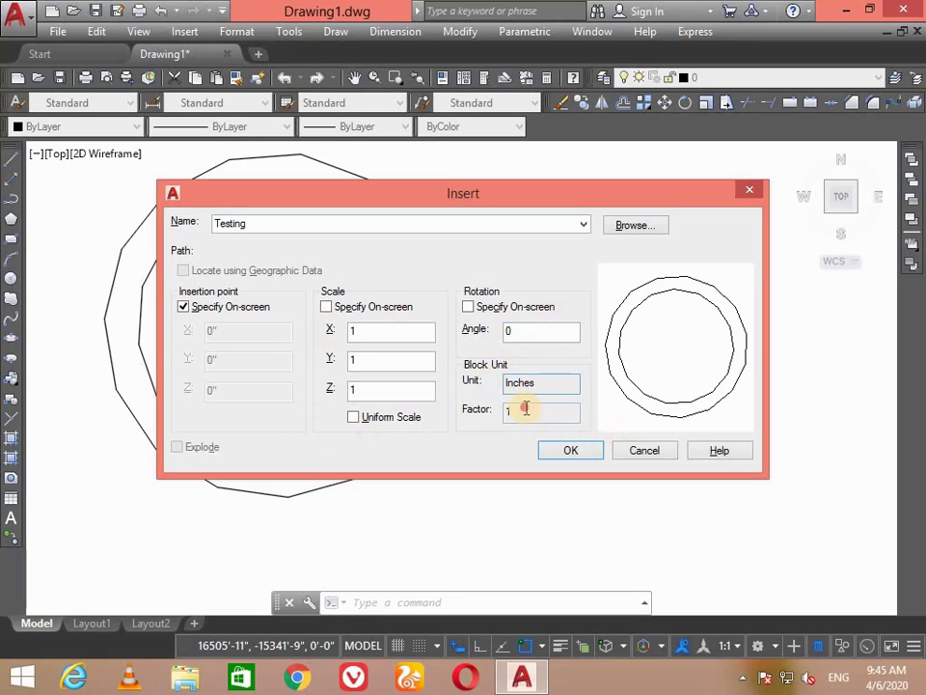
left_click(525, 408)
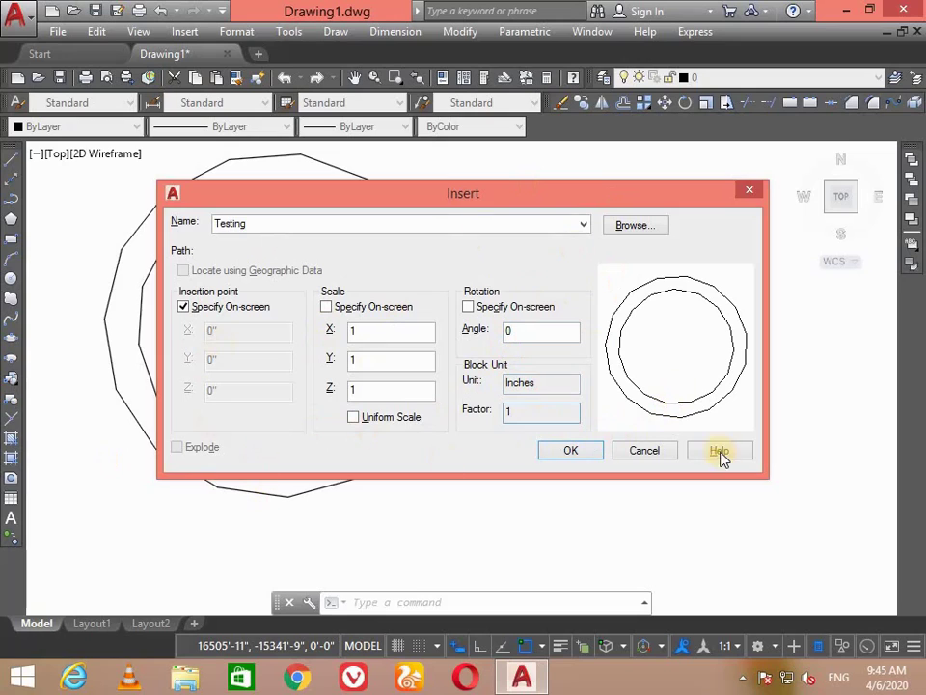
left_click(567, 451)
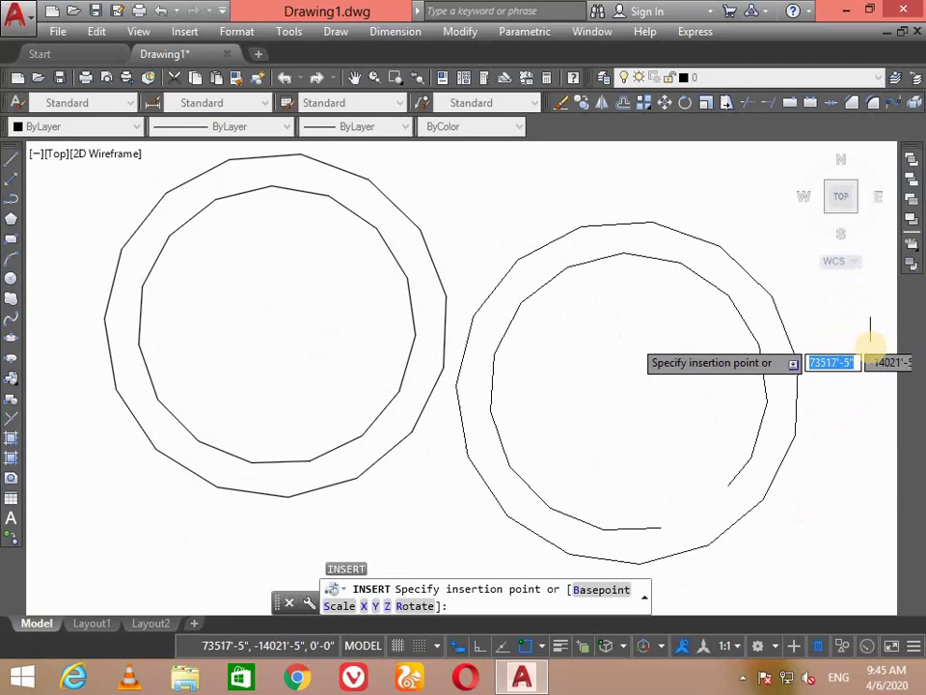
Place the Testing copy to the right of the original block.
left_click(882, 311)
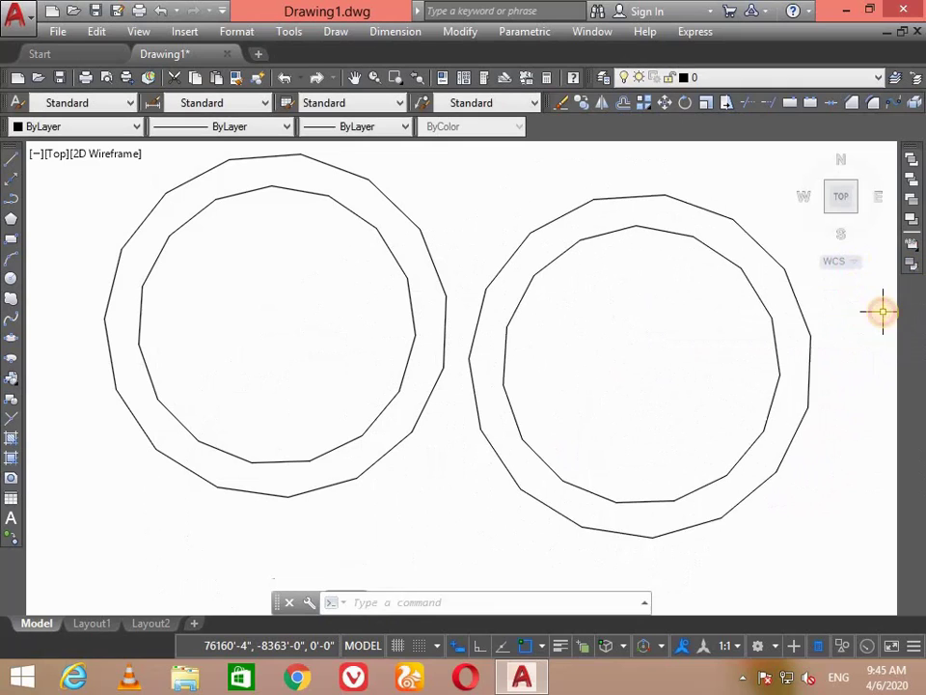
left_click(503, 395)
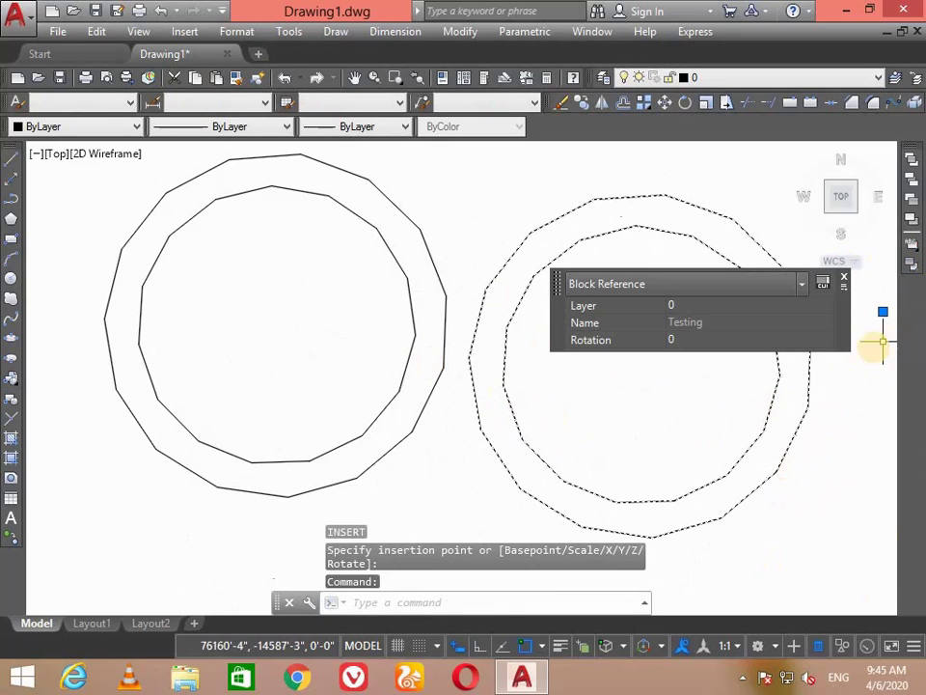
scroll(716, 443, "down", 3)
scroll(763, 451, "down", 3)
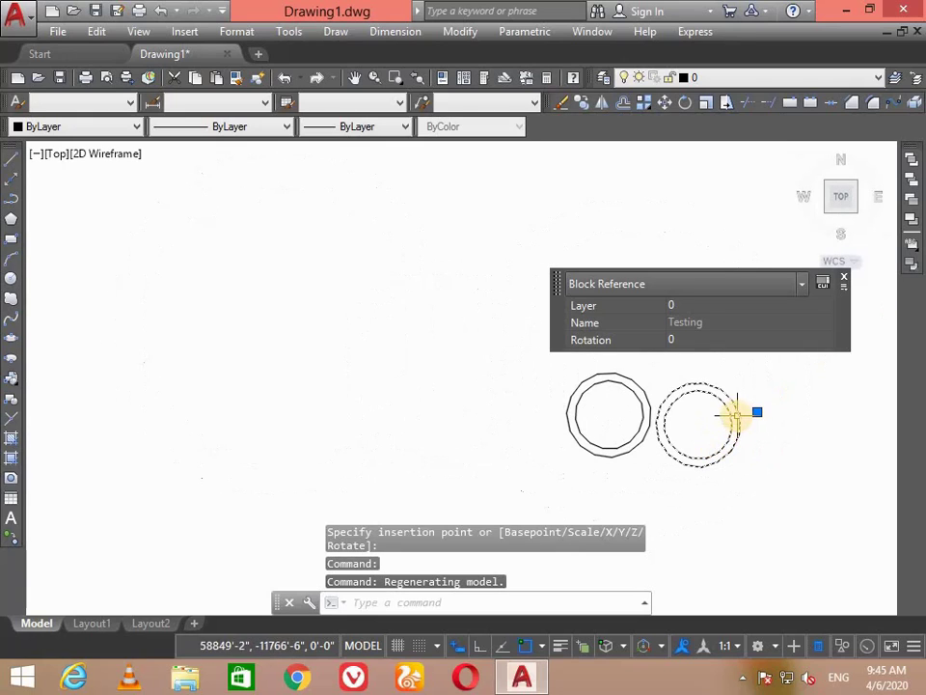
left_click(743, 395)
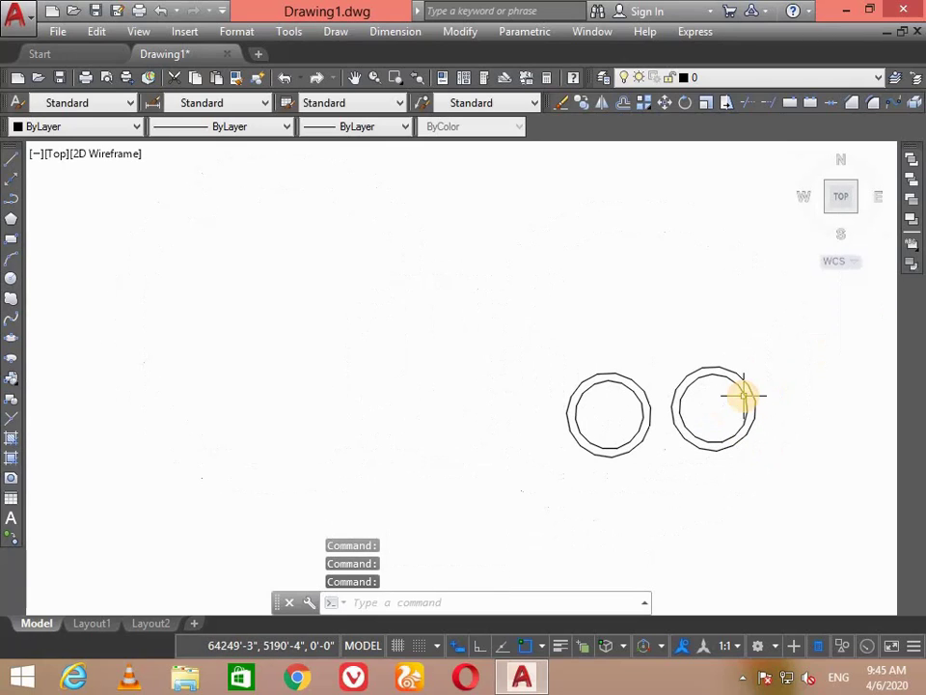
Move the Testing copy by its base grip to the upper right of the drawing.
left_click(744, 393)
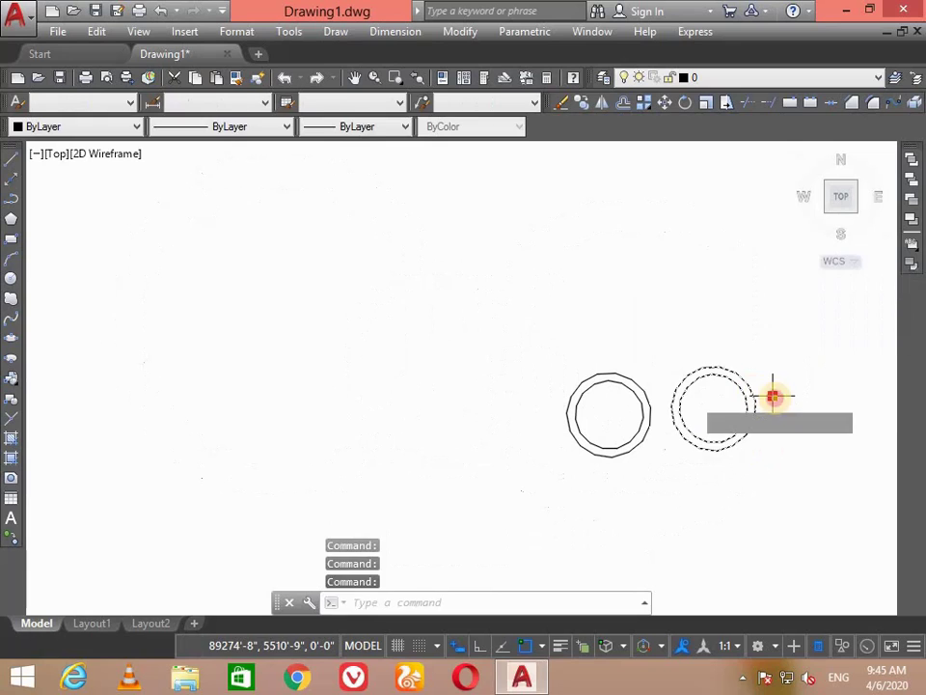
left_click(769, 395)
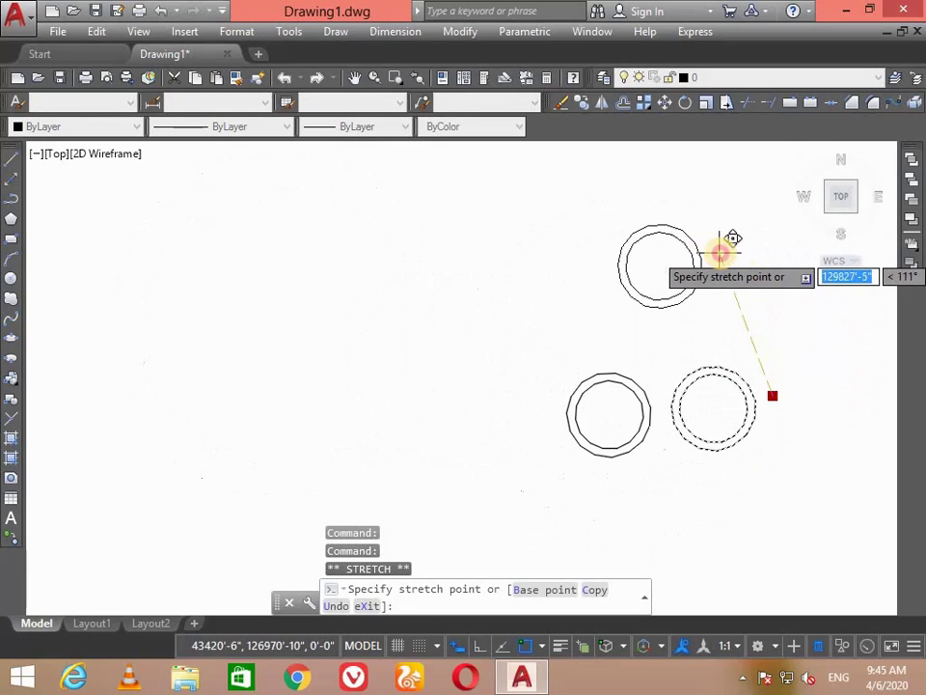
left_click(793, 275)
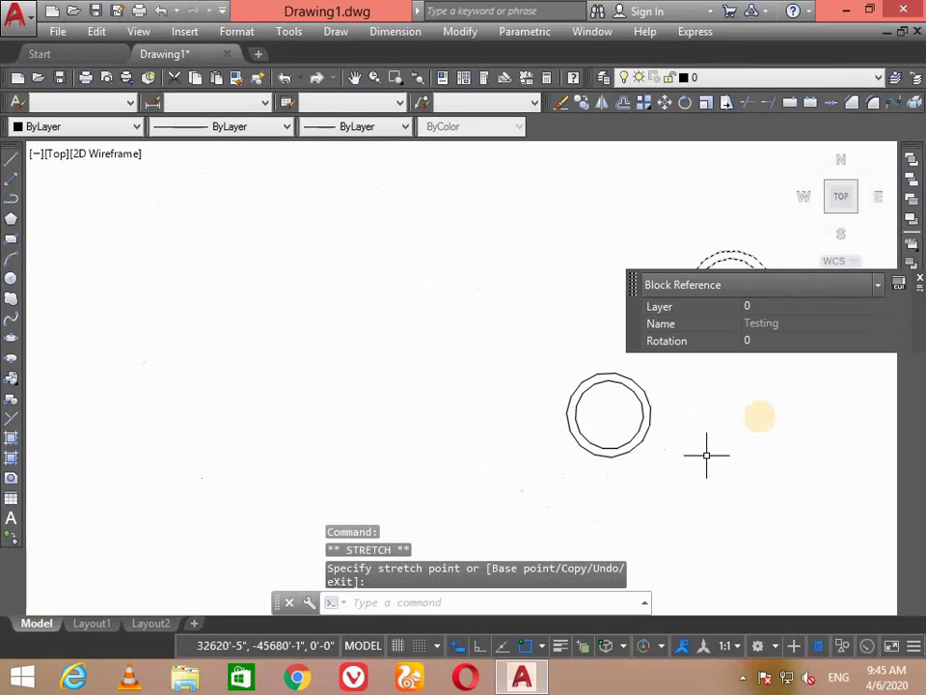
left_click(744, 446)
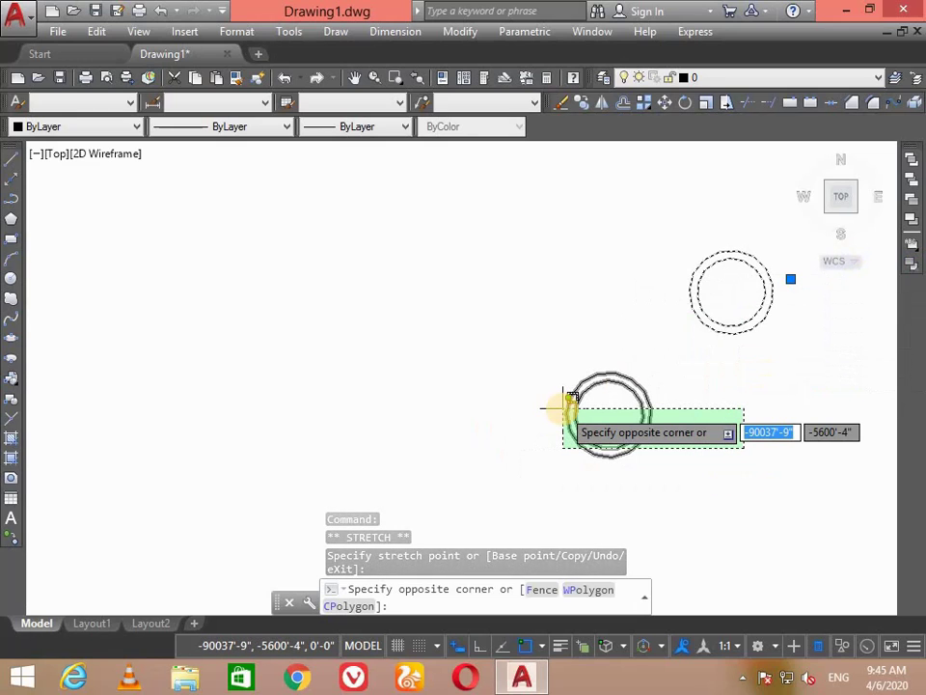
key("Escape")
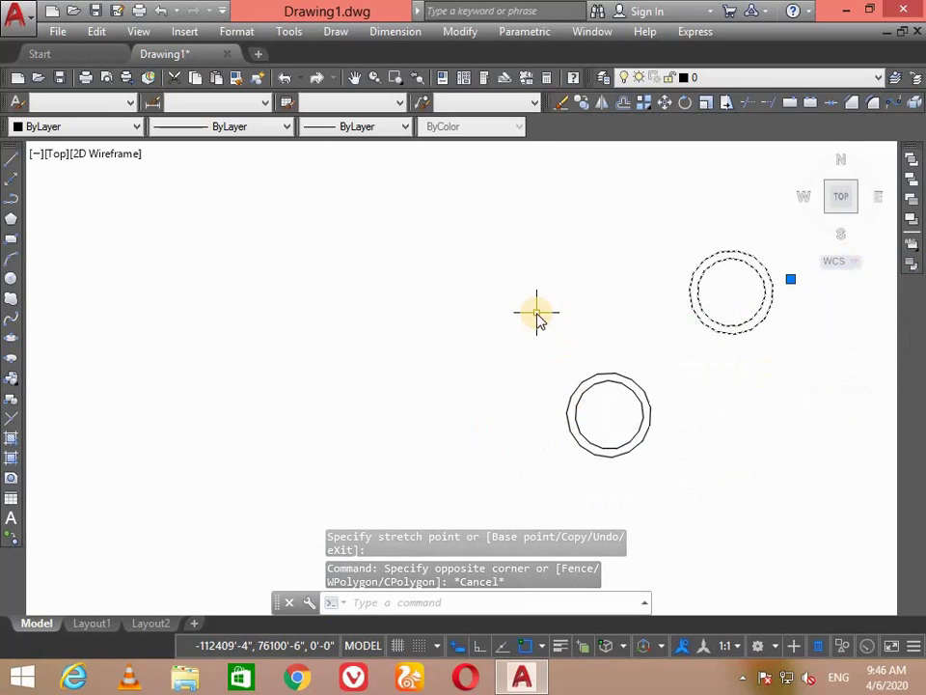
type("i")
key("Return")
Place two Testing copies: one between the top two blocks, one at top left.
left_click(575, 452)
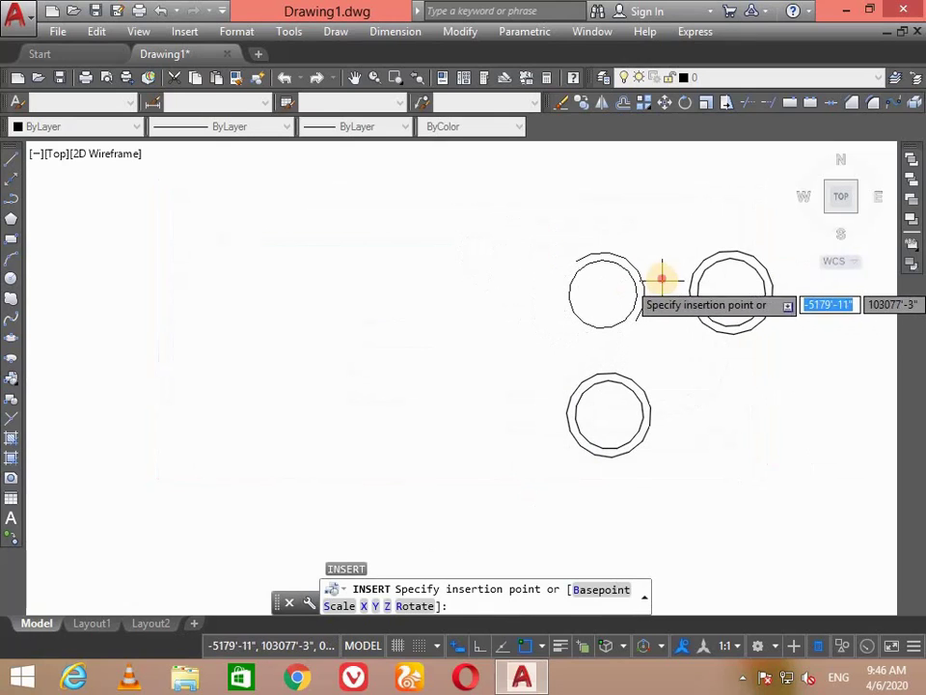
left_click(664, 276)
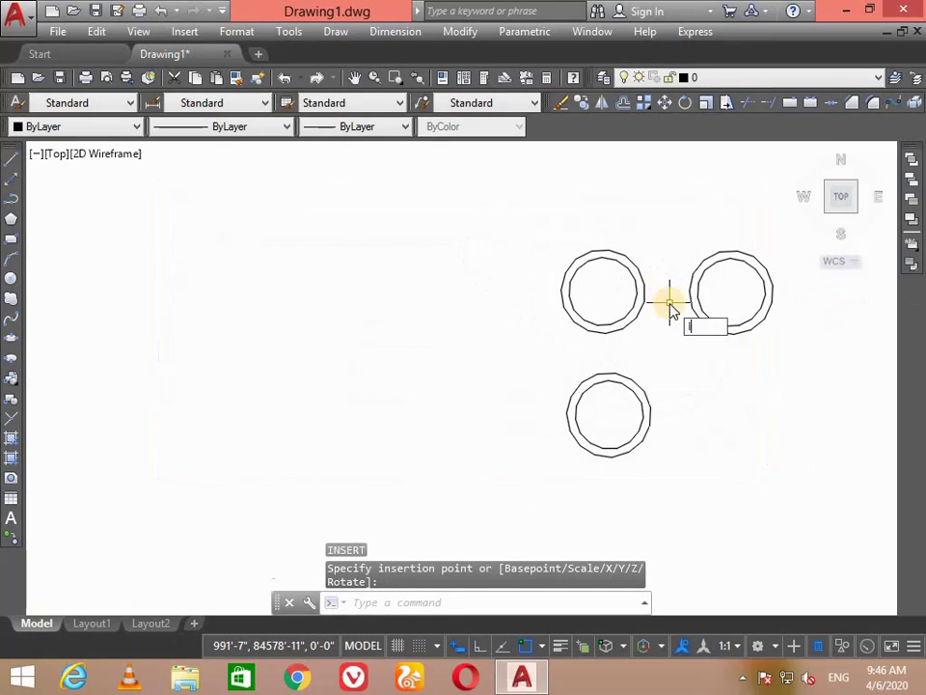
left_click(670, 305)
type("i")
key("Return")
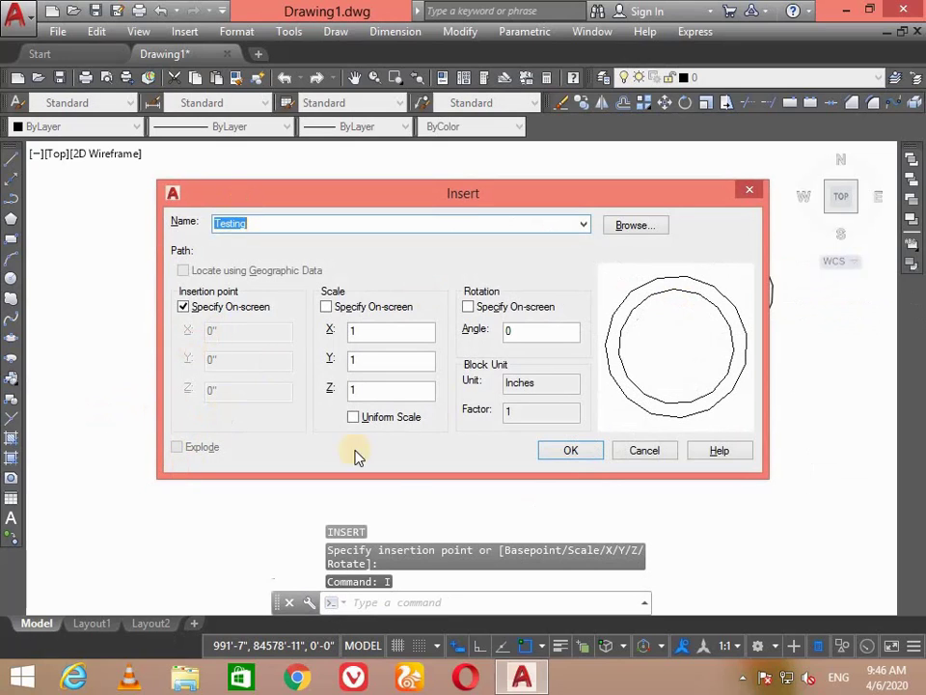
left_click(560, 449)
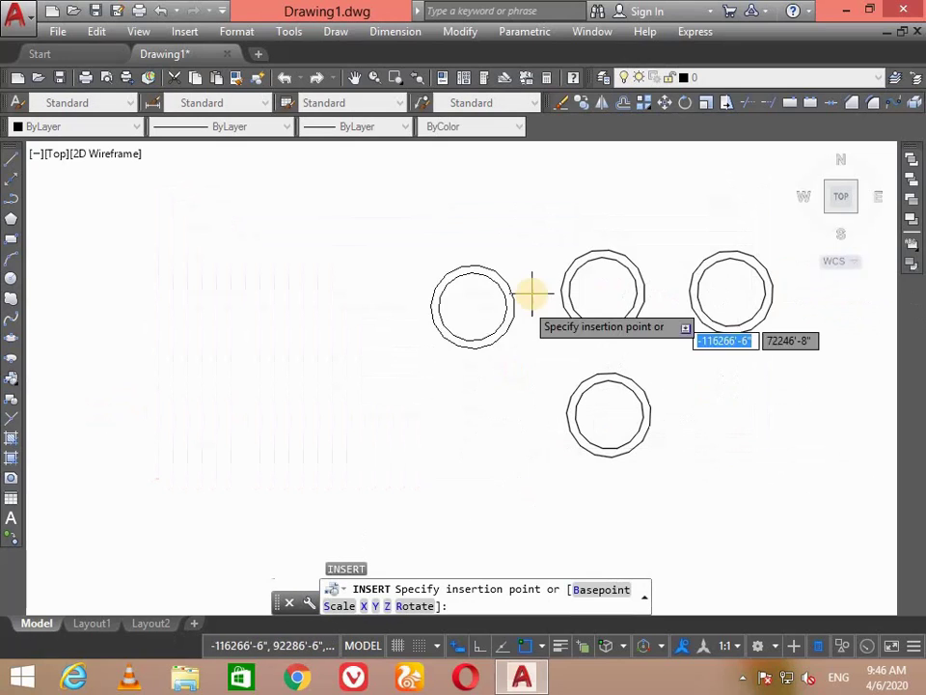
left_click(547, 280)
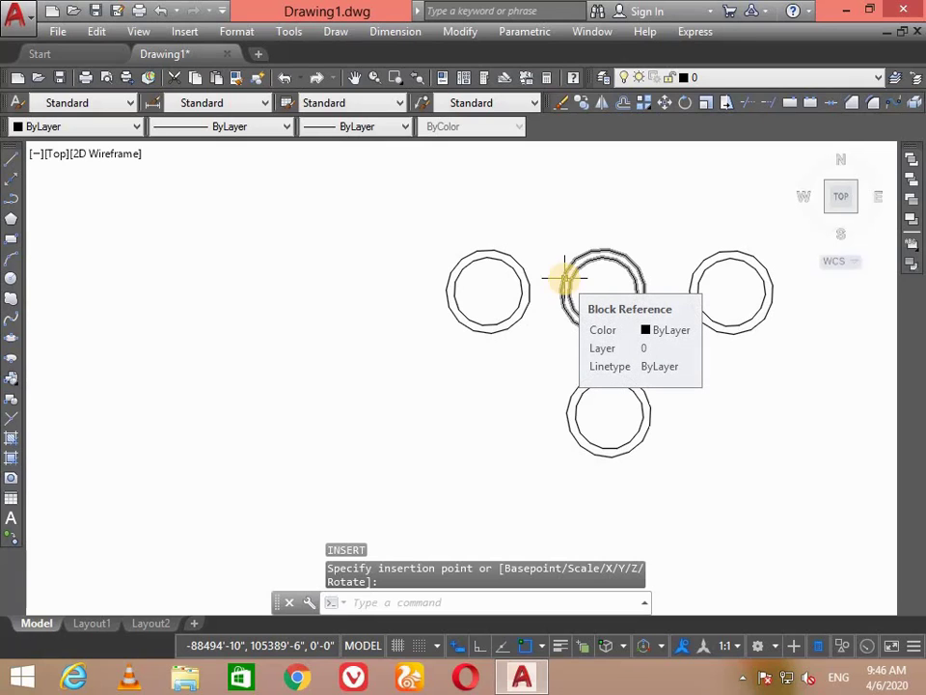
Place two more Testing copies below the top-left block and further left.
type("i")
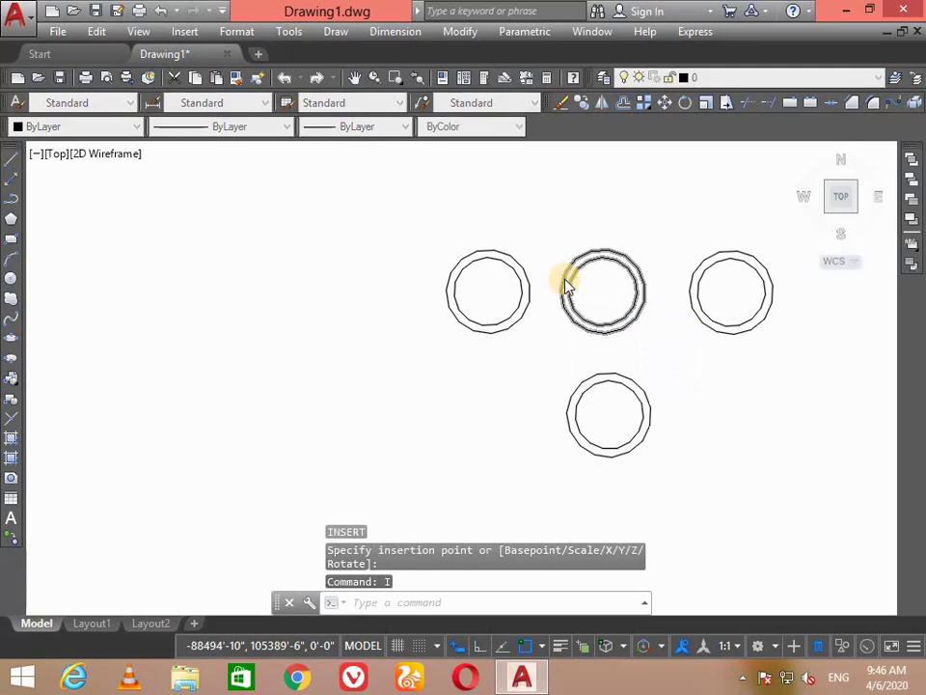
key("Return")
left_click(571, 453)
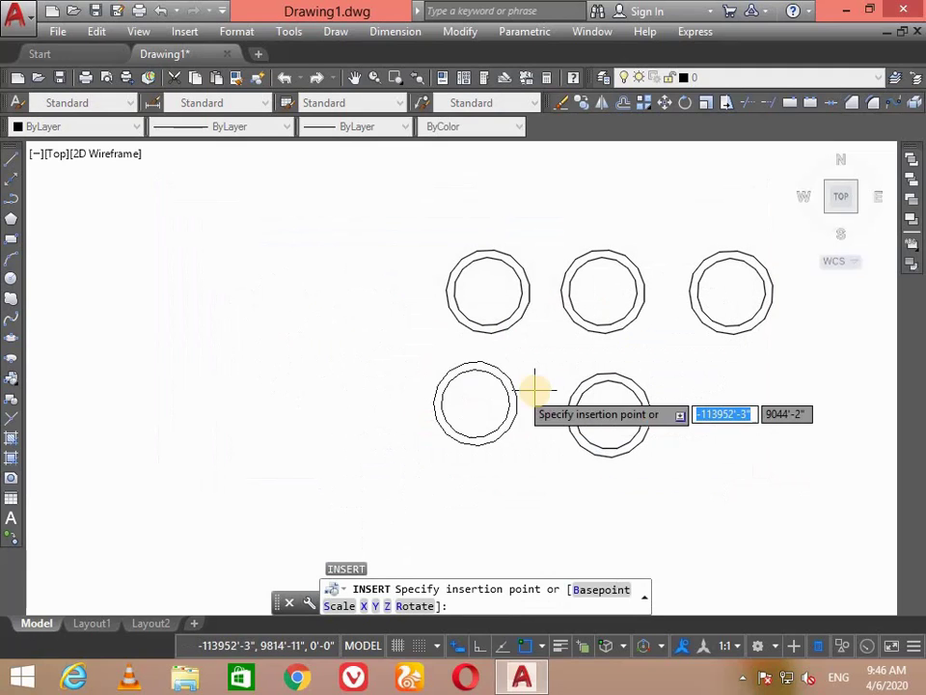
left_click(534, 390)
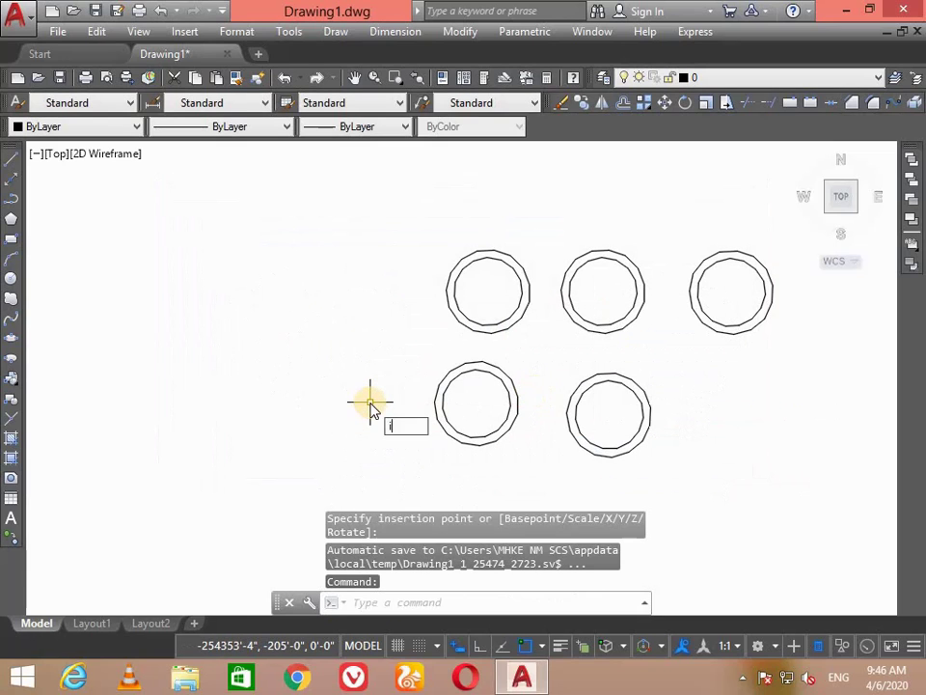
key("Return")
left_click(570, 454)
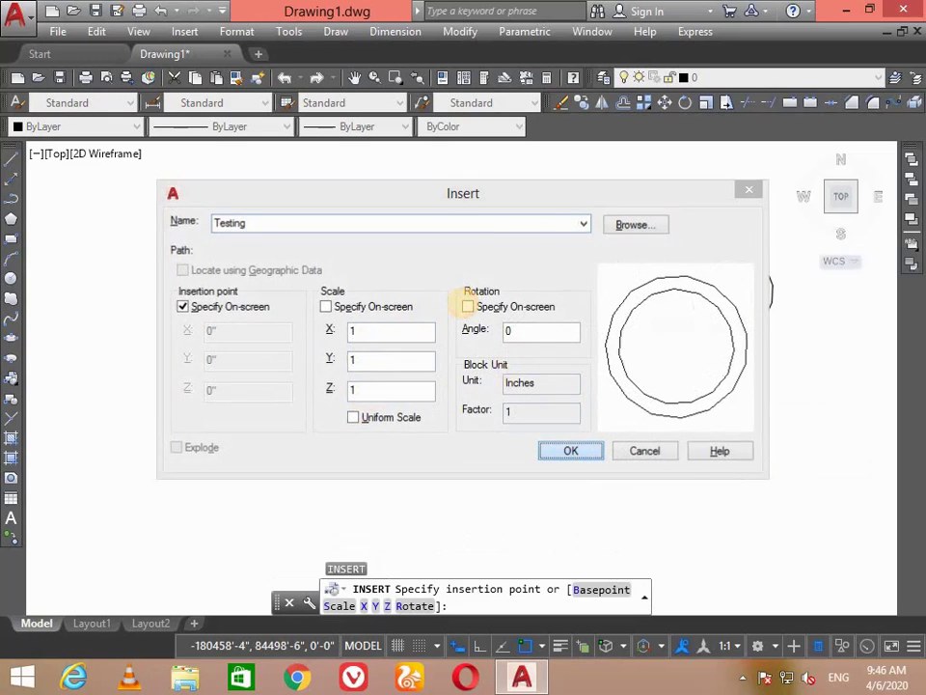
left_click(445, 338)
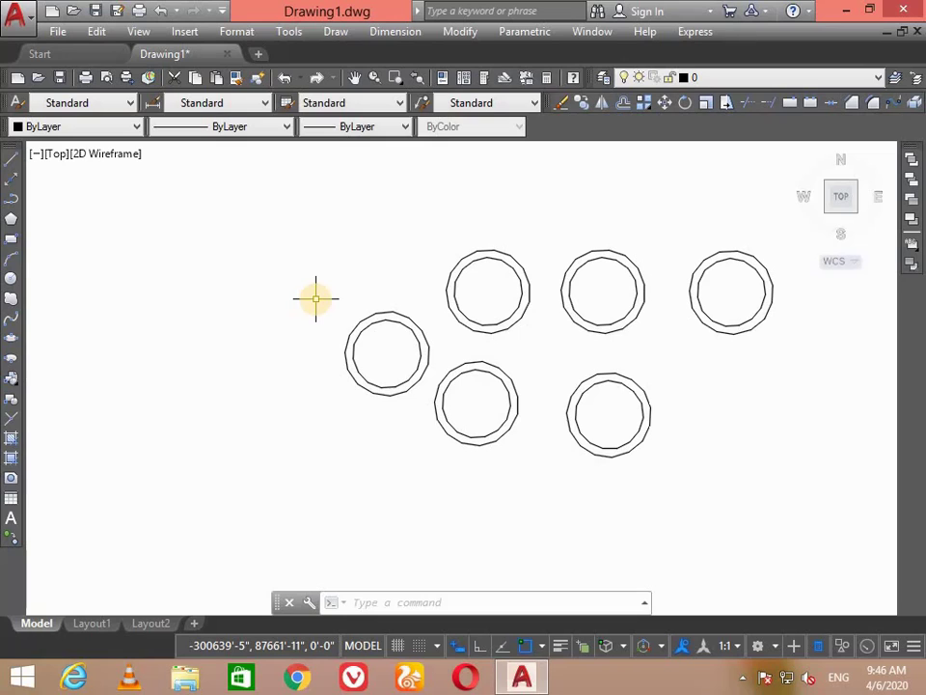
Pick Testing in Edit Block Definition, previewing its double ring and 'This is for testing' description.
type("be")
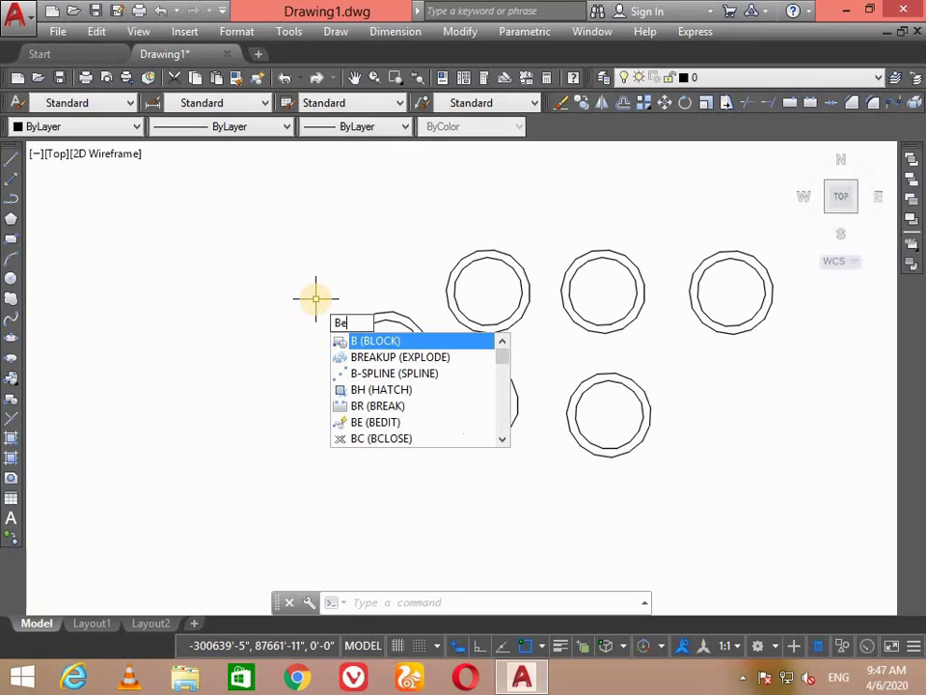
key("Return")
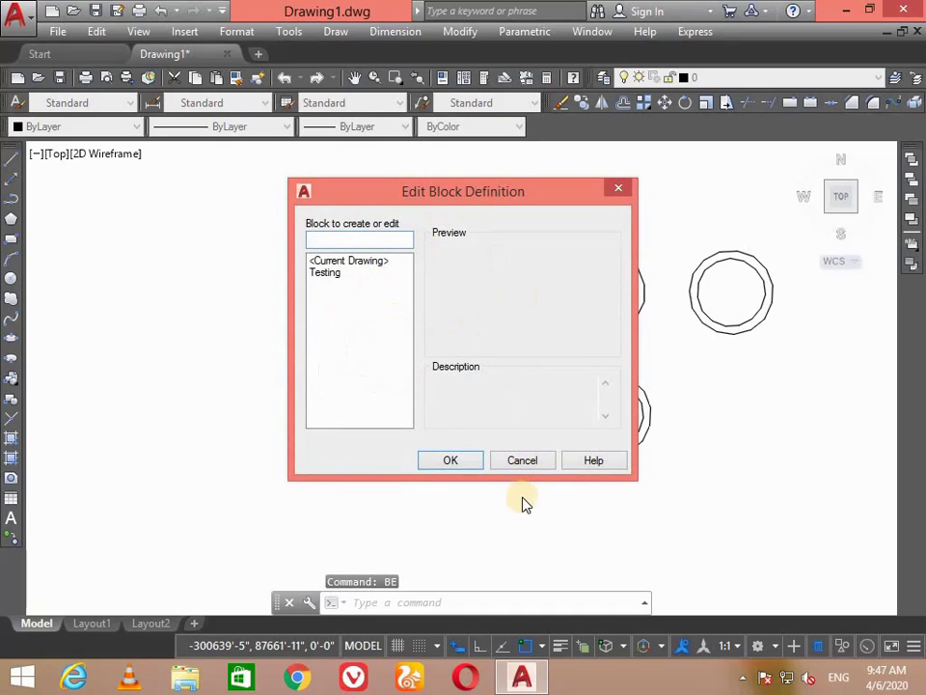
left_click(536, 461)
type("BE")
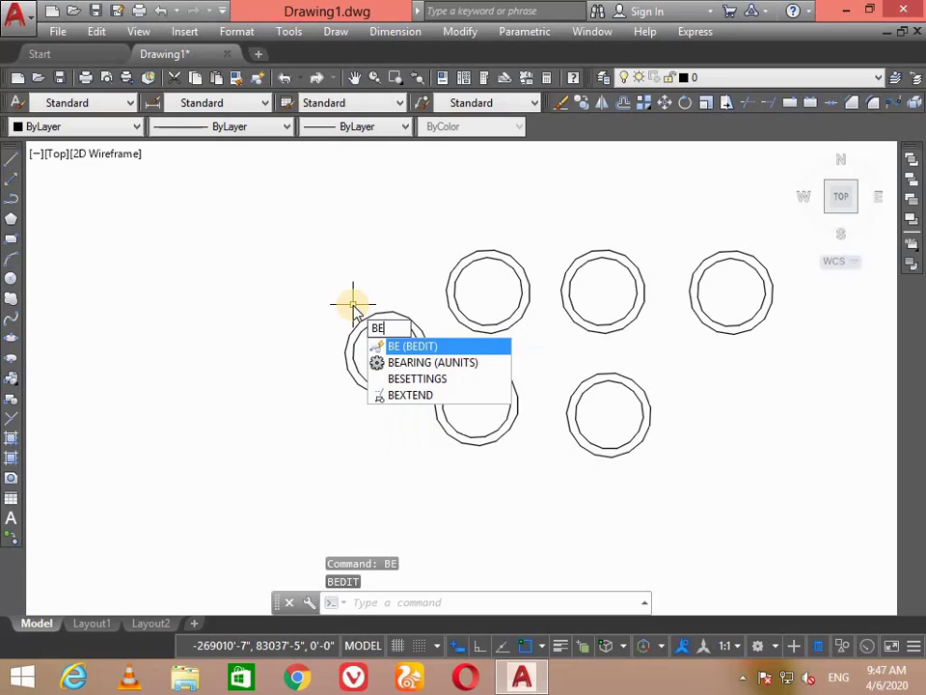
key("Return")
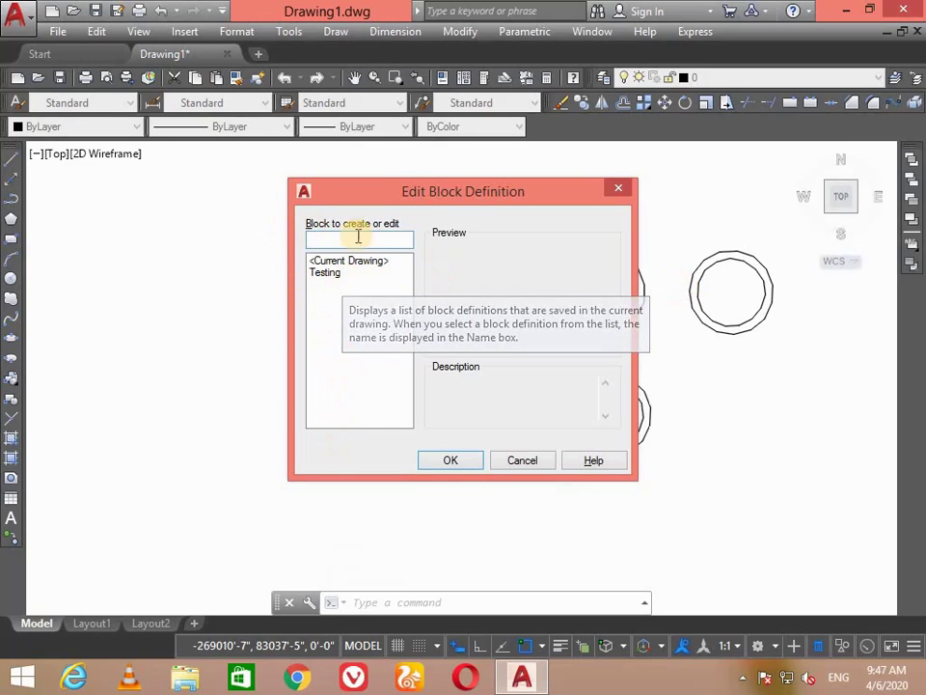
left_click(358, 278)
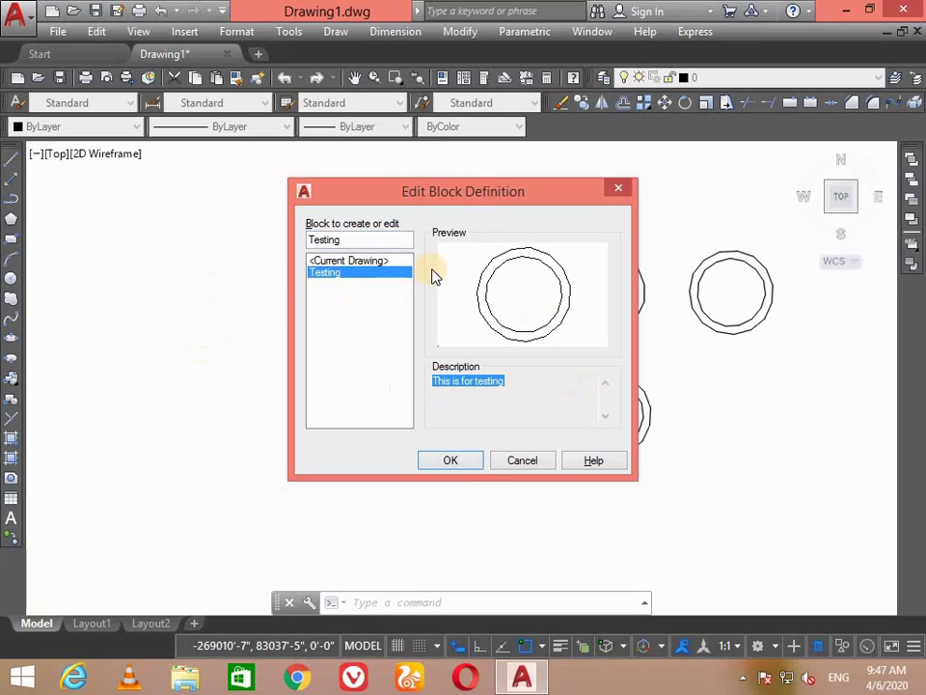
Open the Testing block for editing and draw the first zigzag of star lines across the inner circle.
left_click(447, 463)
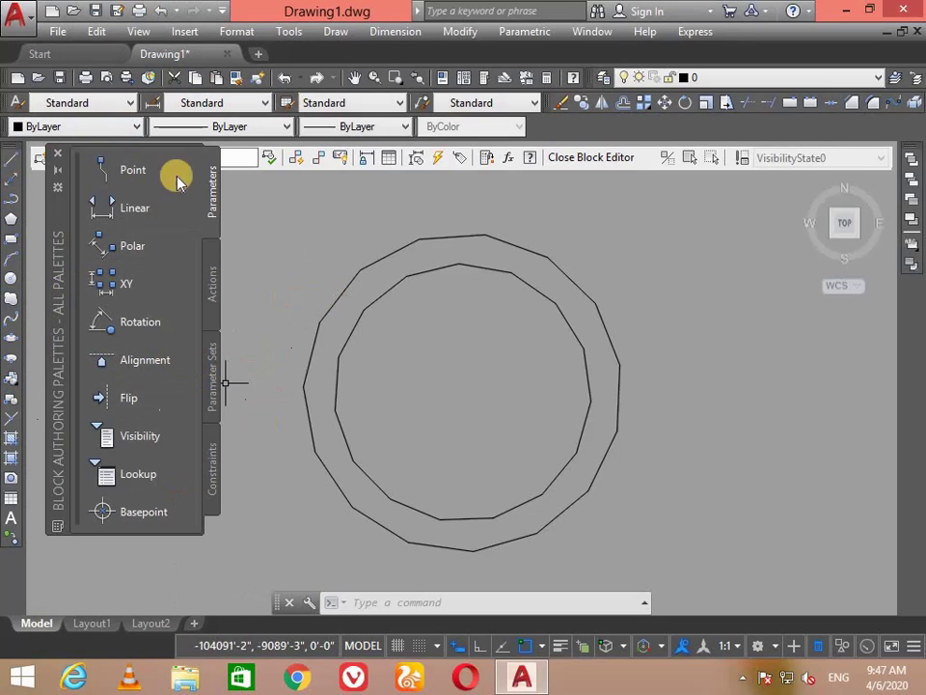
left_click(14, 157)
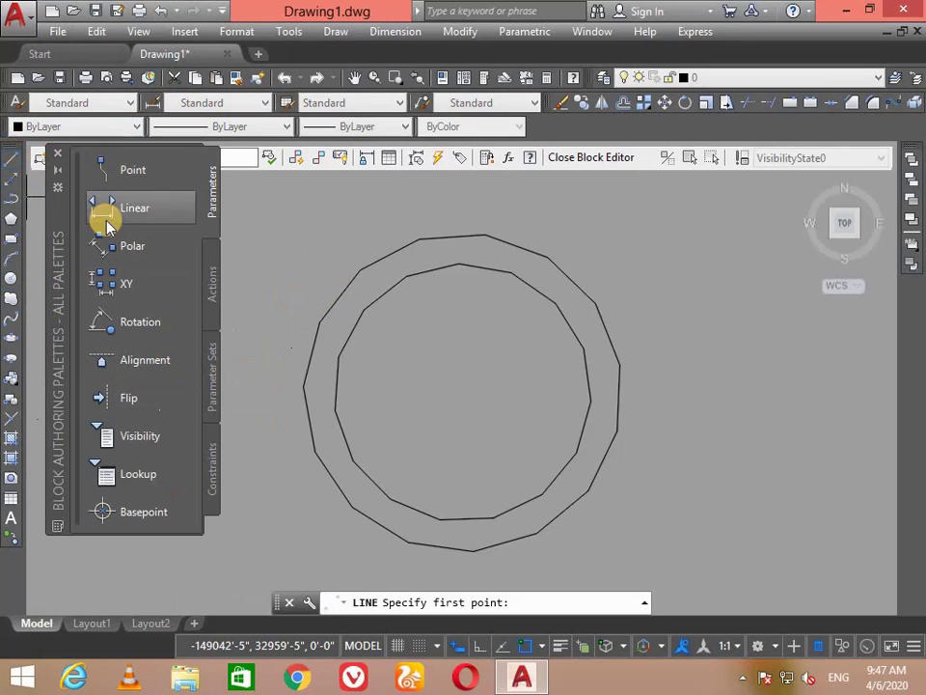
left_click(339, 356)
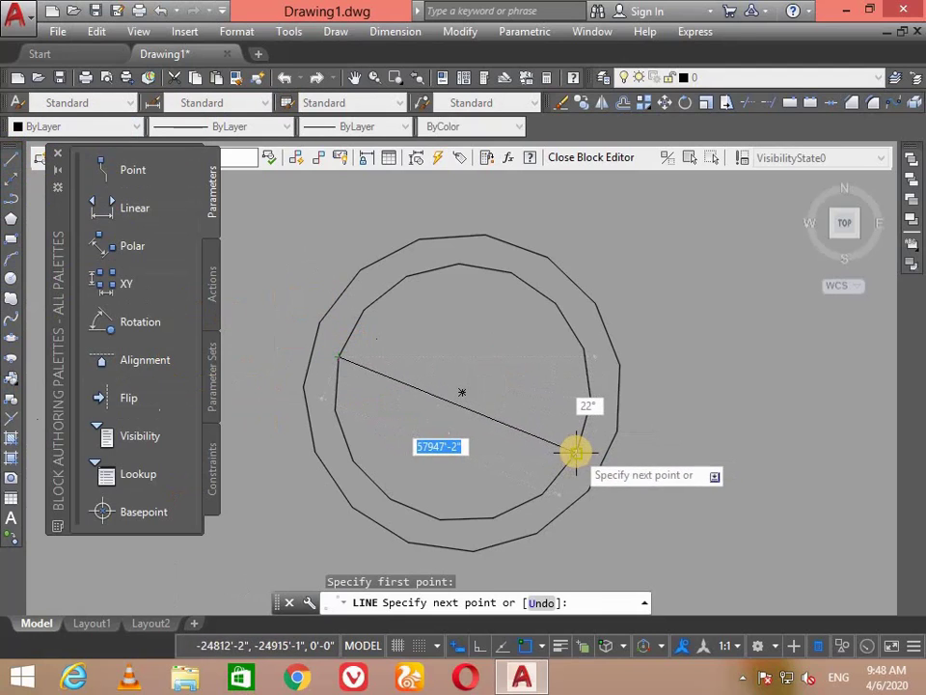
left_click(575, 450)
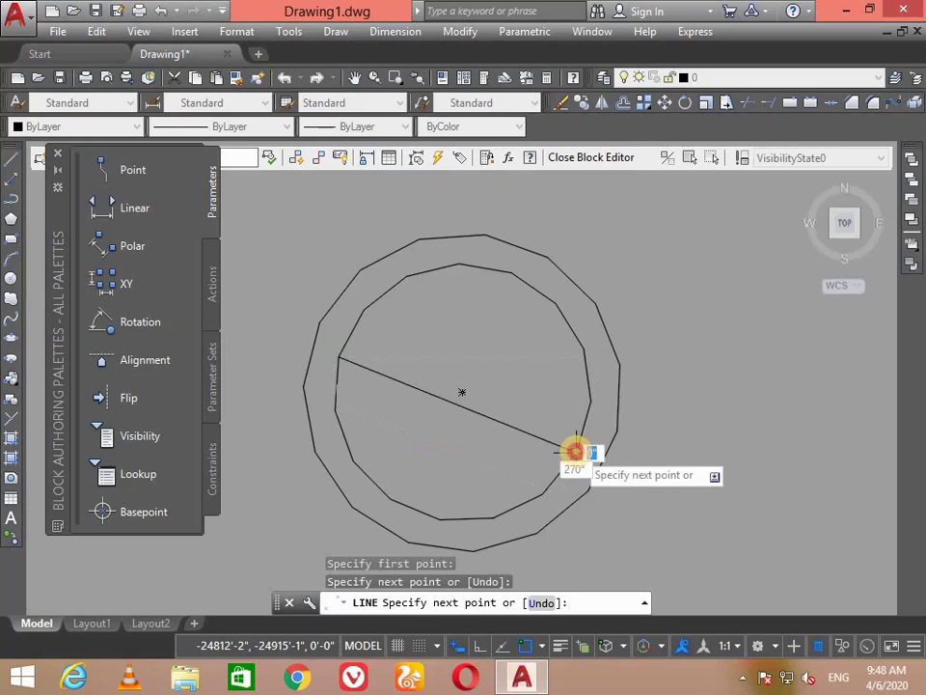
left_click(405, 276)
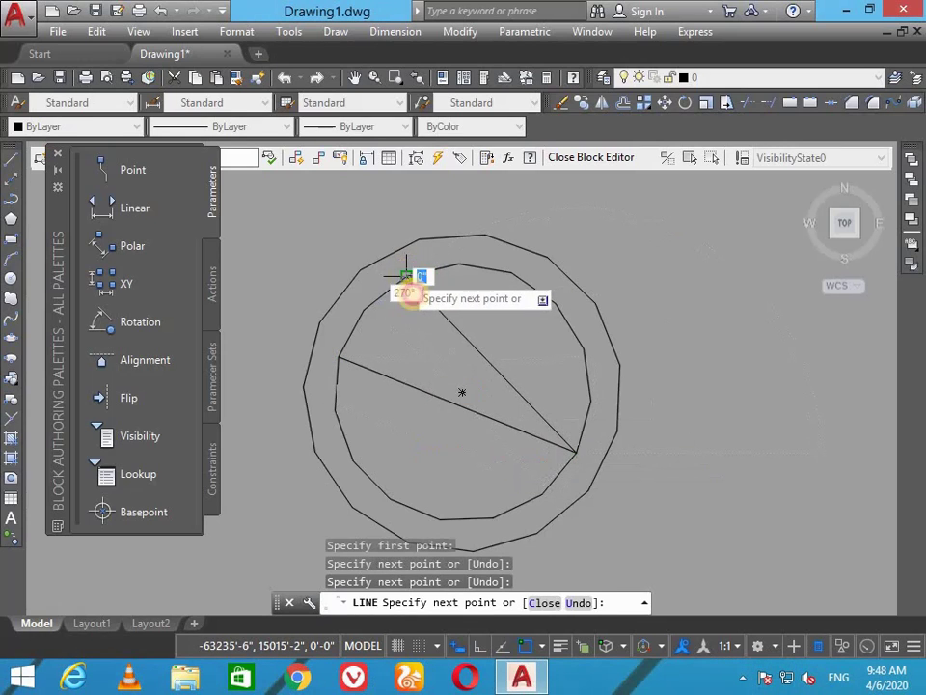
left_click(494, 511)
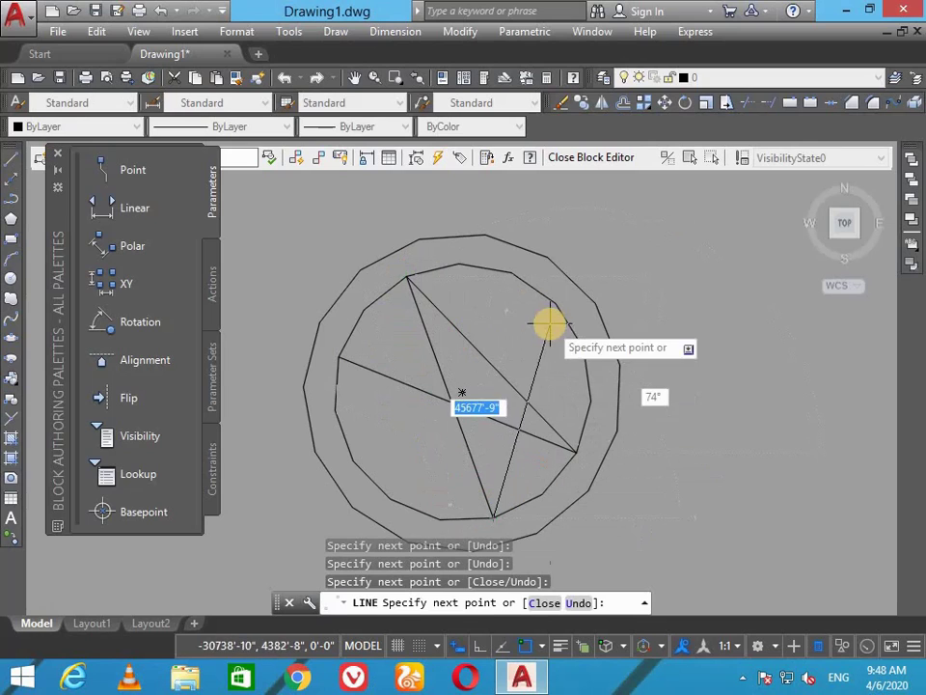
left_click(511, 273)
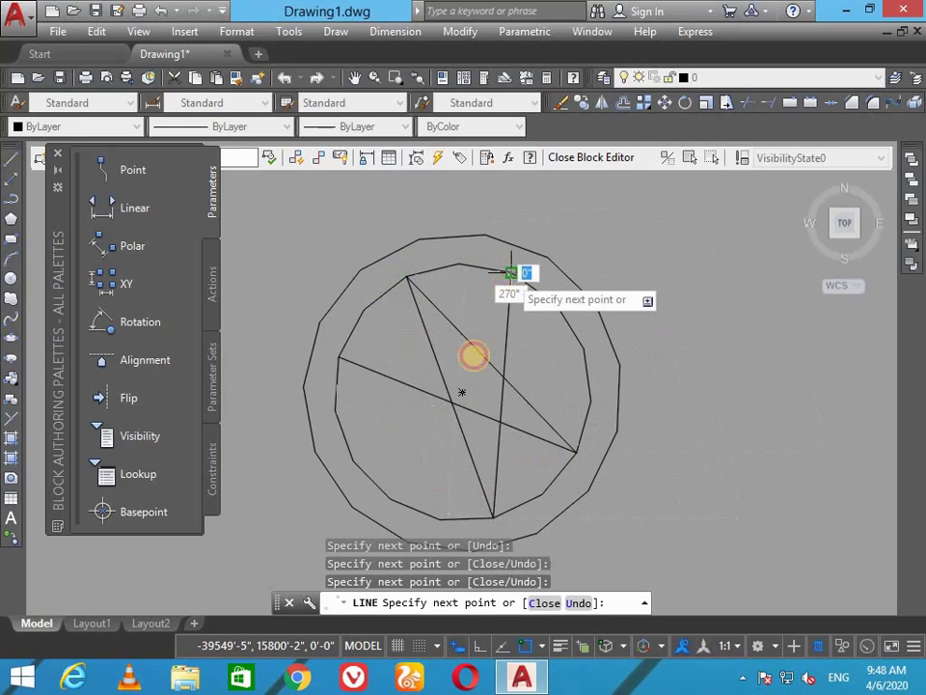
Complete the star with five more crossing lines, then start a rectangle above-left of the circles.
left_click(388, 497)
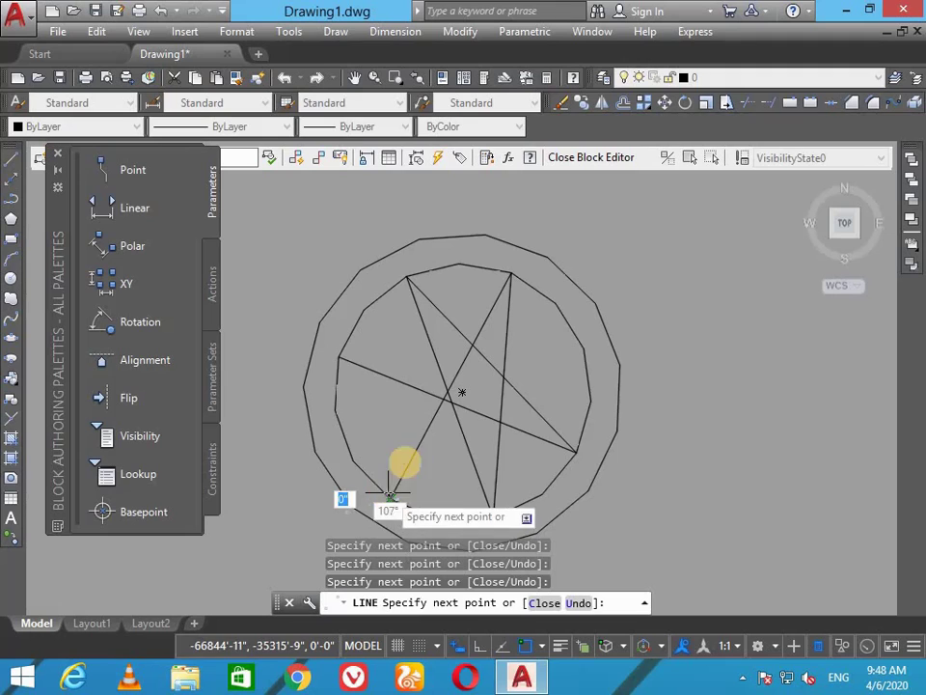
left_click(582, 350)
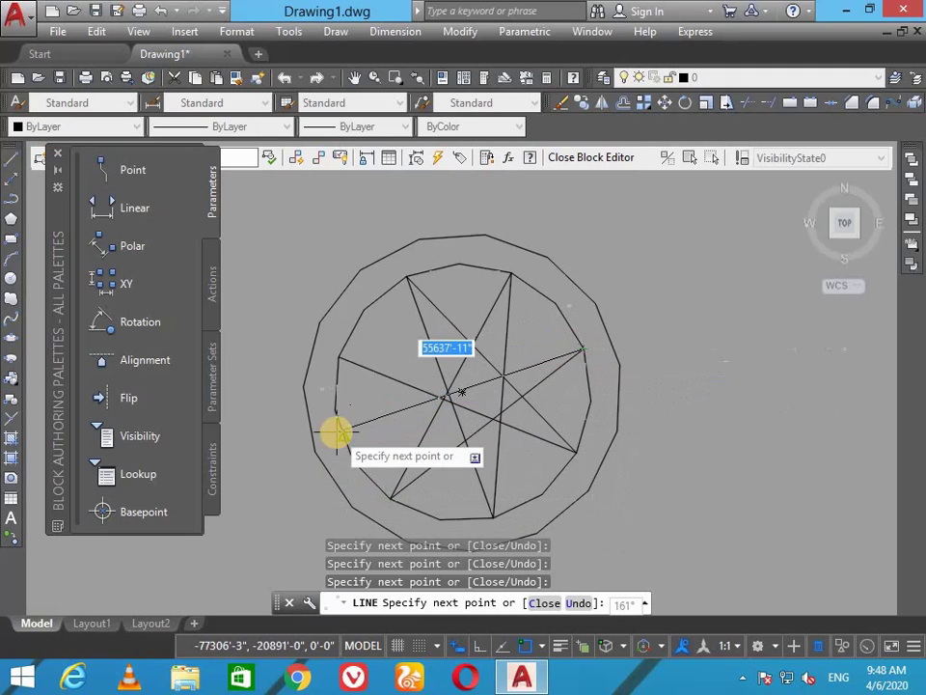
left_click(337, 409)
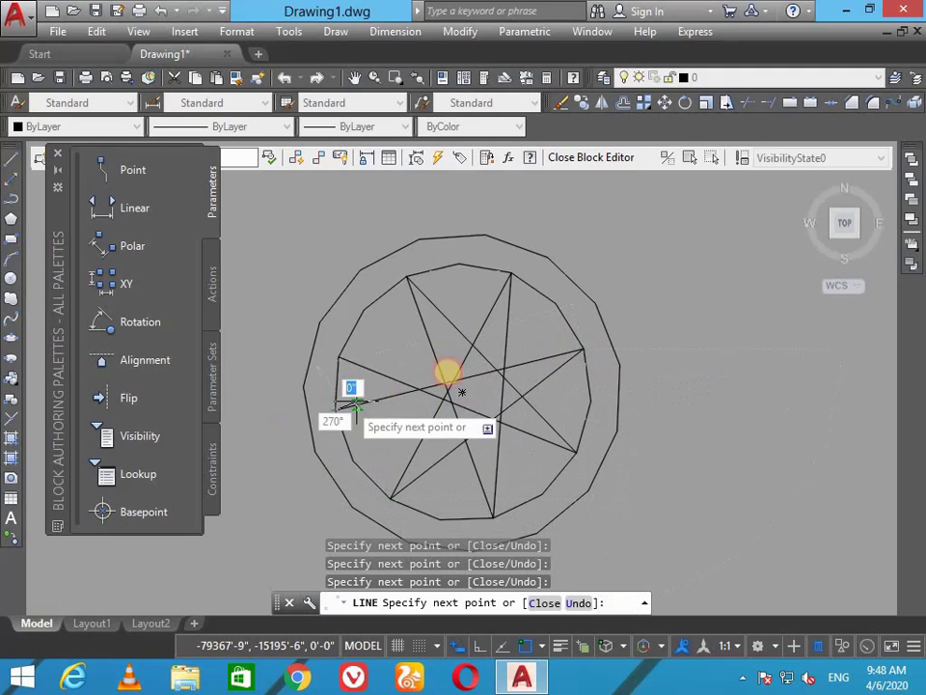
left_click(555, 307)
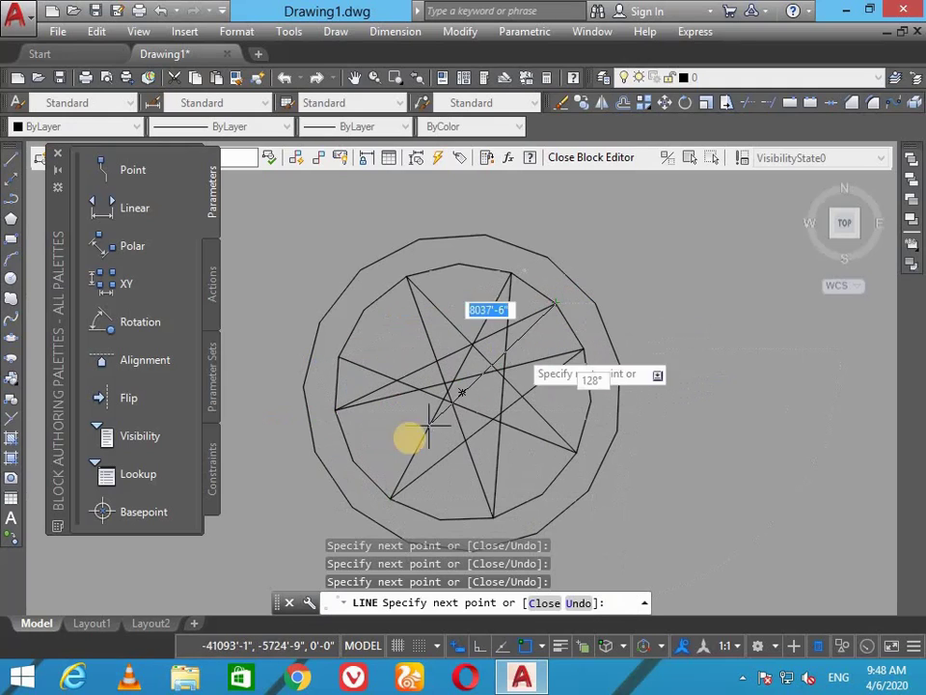
left_click(353, 453)
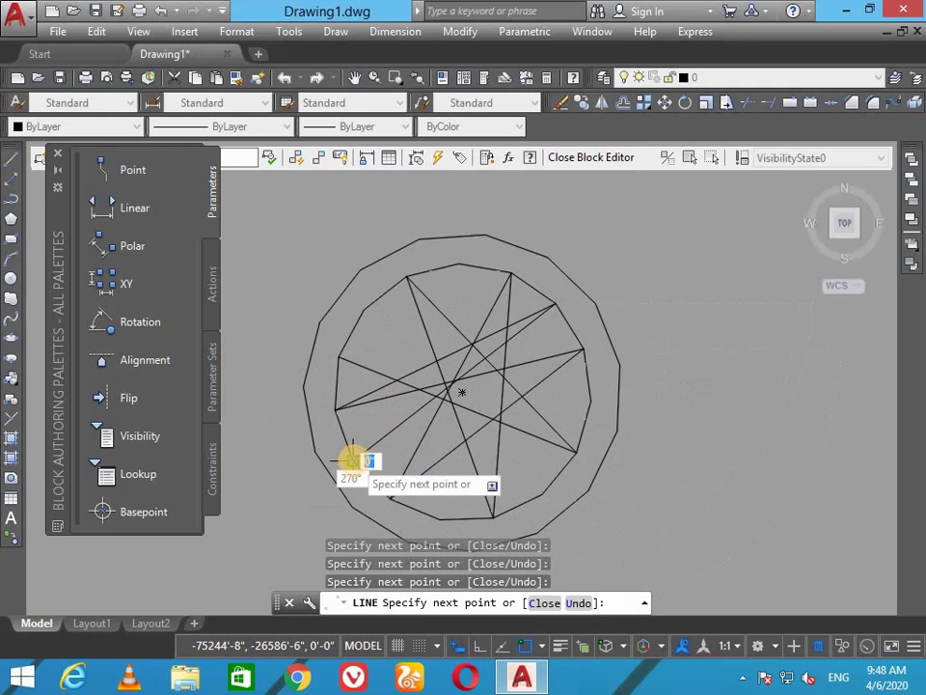
key("Return")
type("REC")
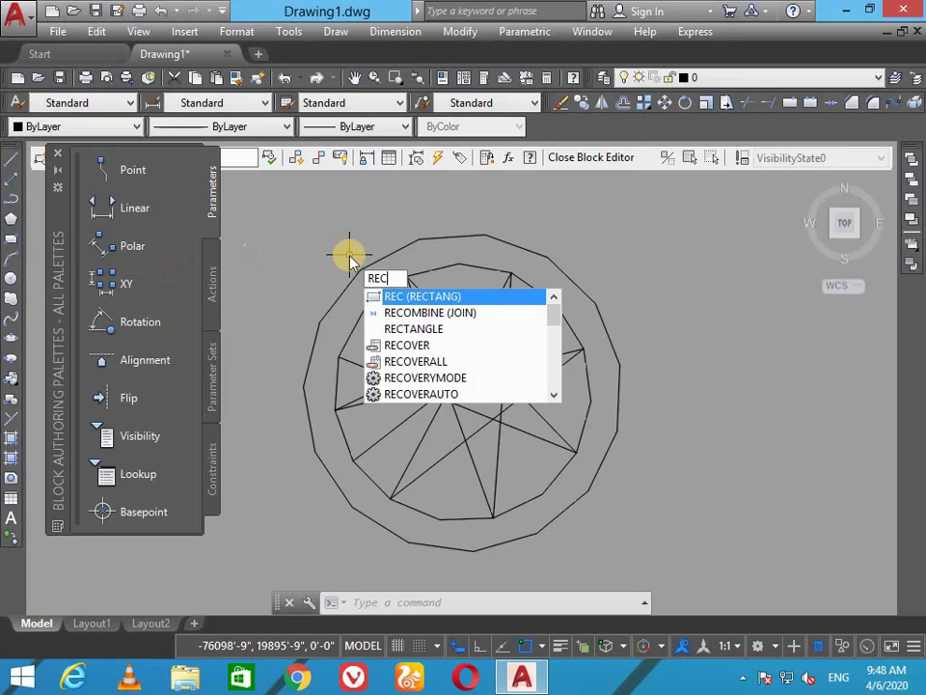
key("Return")
left_click(301, 239)
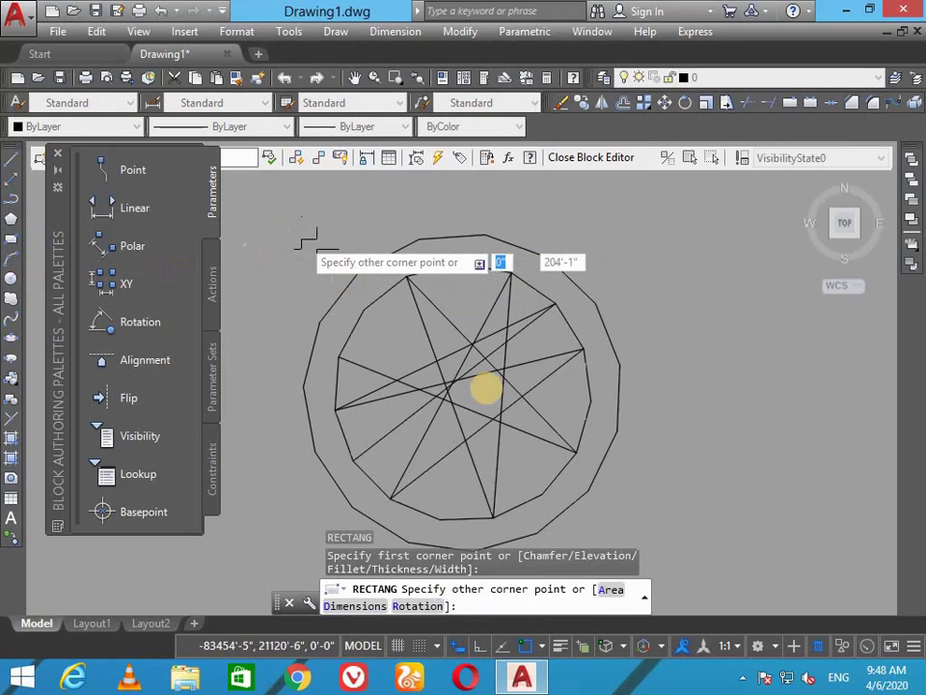
Finish the rectangle at the lower right and nudge it slightly up-left to frame the circles.
left_click(643, 554)
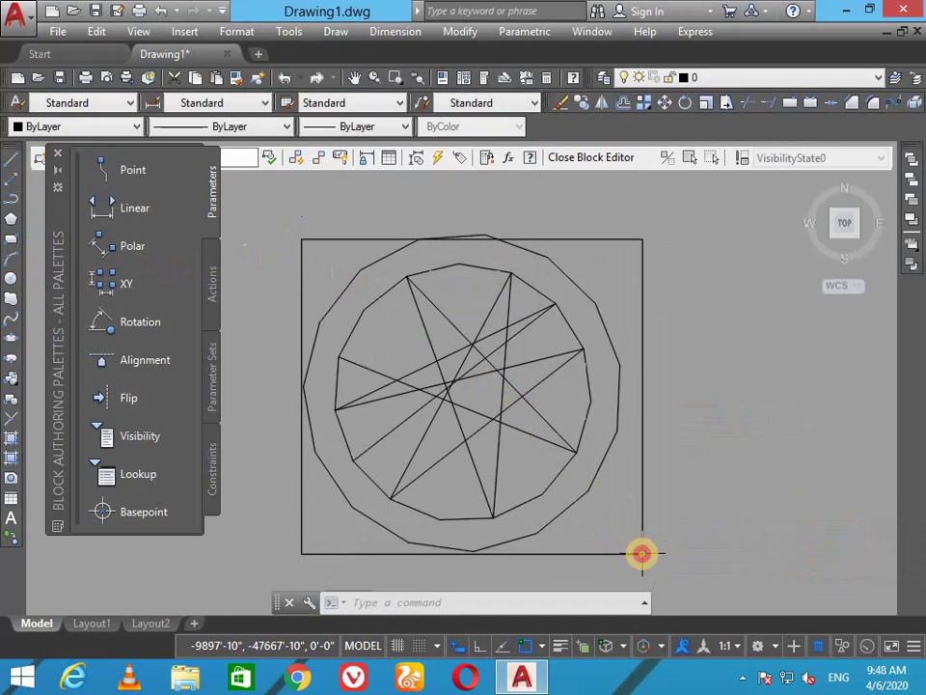
left_click(642, 386)
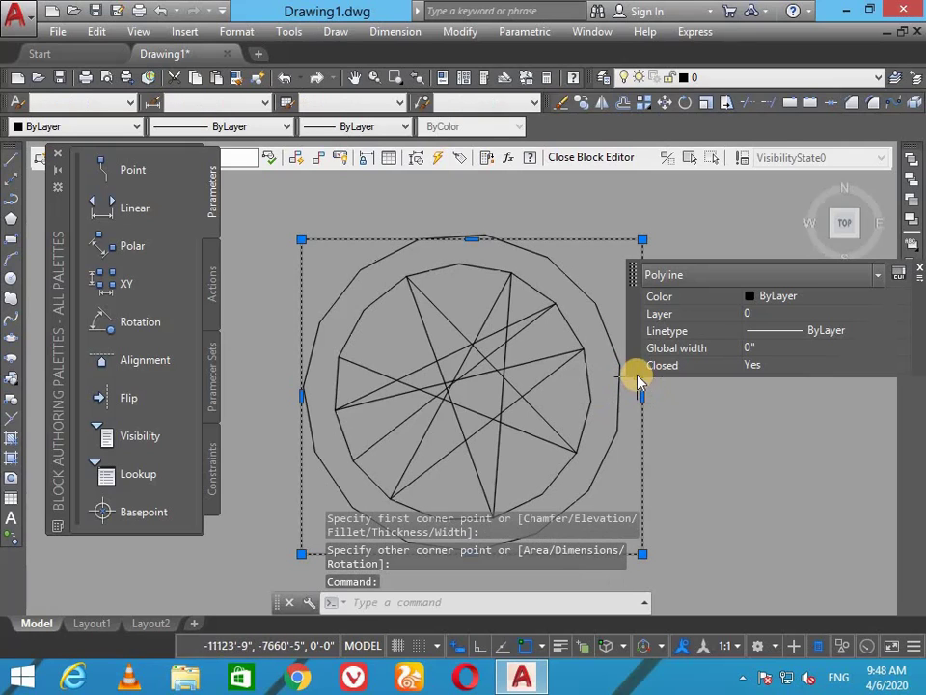
left_click_drag(592, 237, 579, 236)
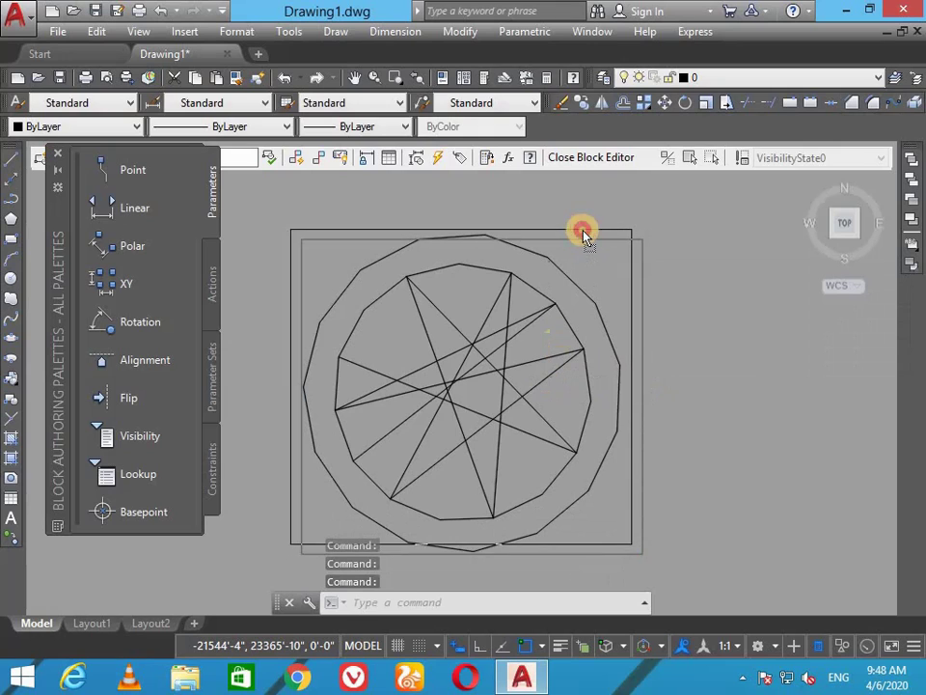
left_click_drag(579, 236, 581, 233)
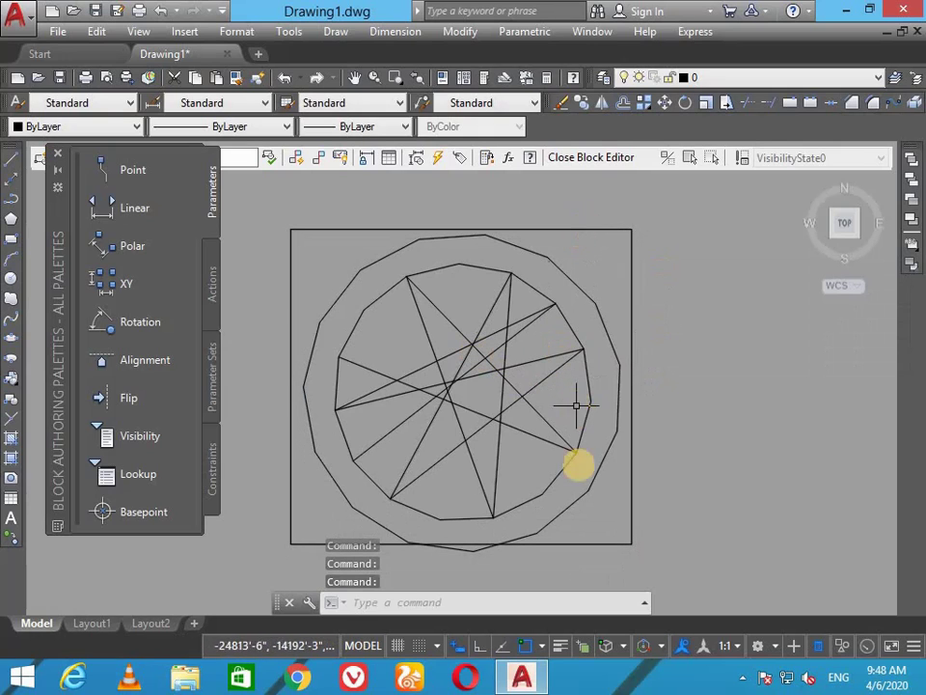
left_click(632, 325)
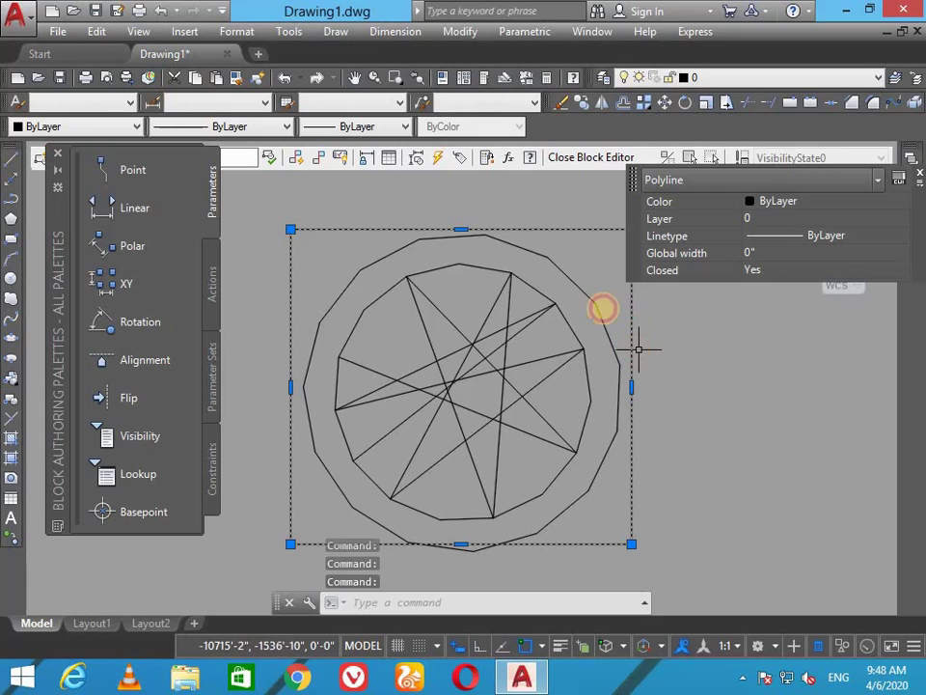
key("Escape")
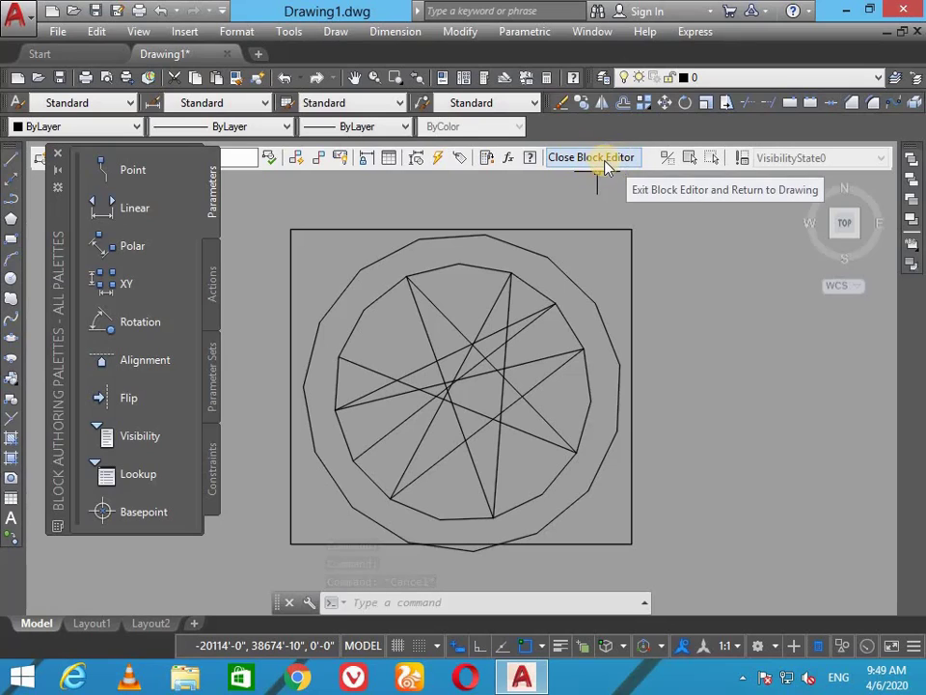
Cancel a stray Block Table parameter, then close the Block Editor, saving changes to Testing.
left_click(388, 160)
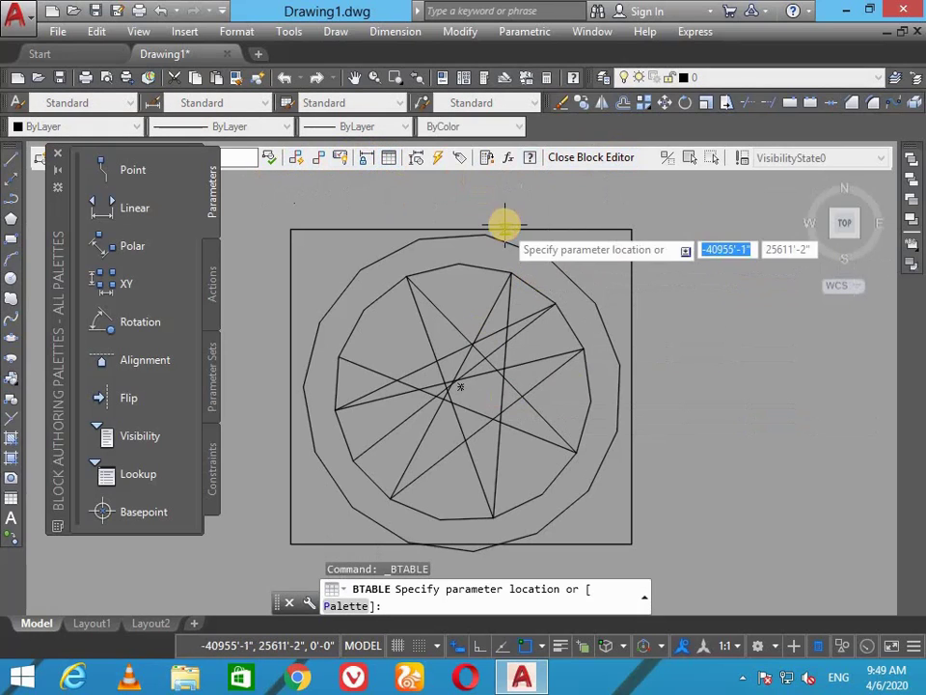
key("Escape")
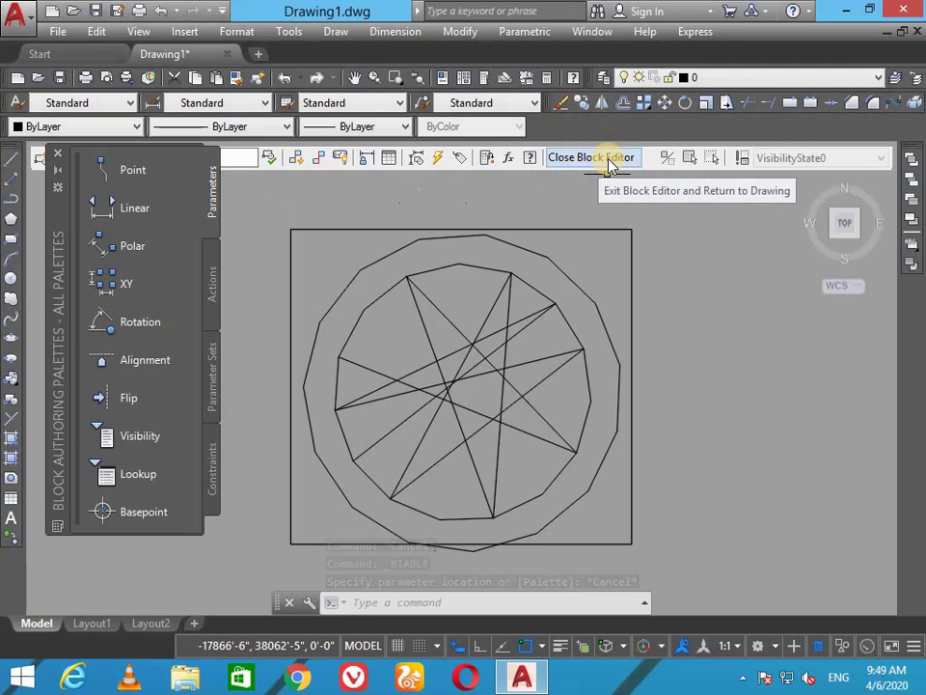
left_click(609, 162)
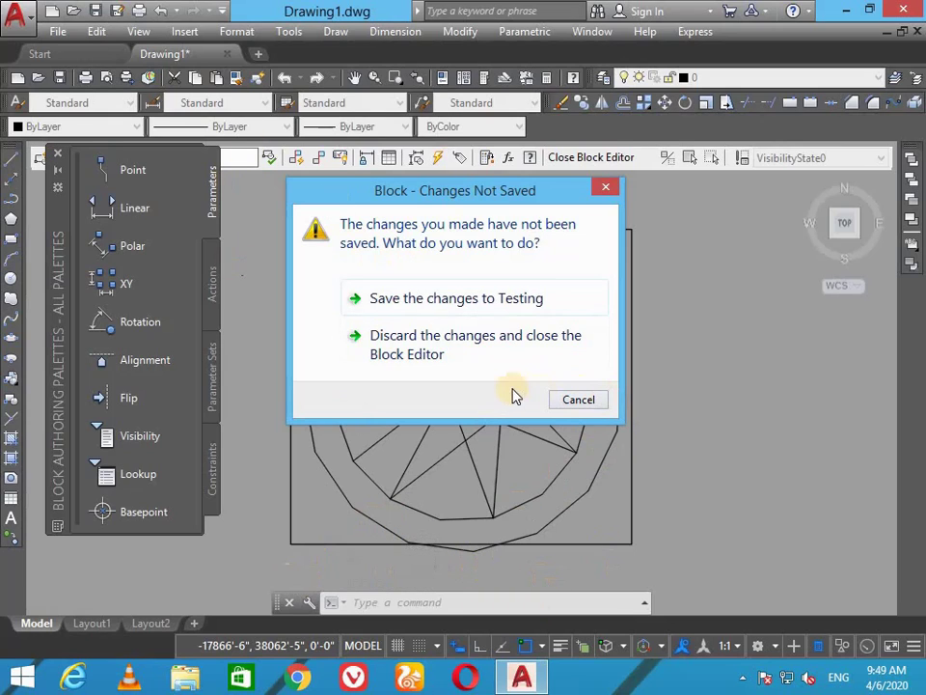
left_click(470, 302)
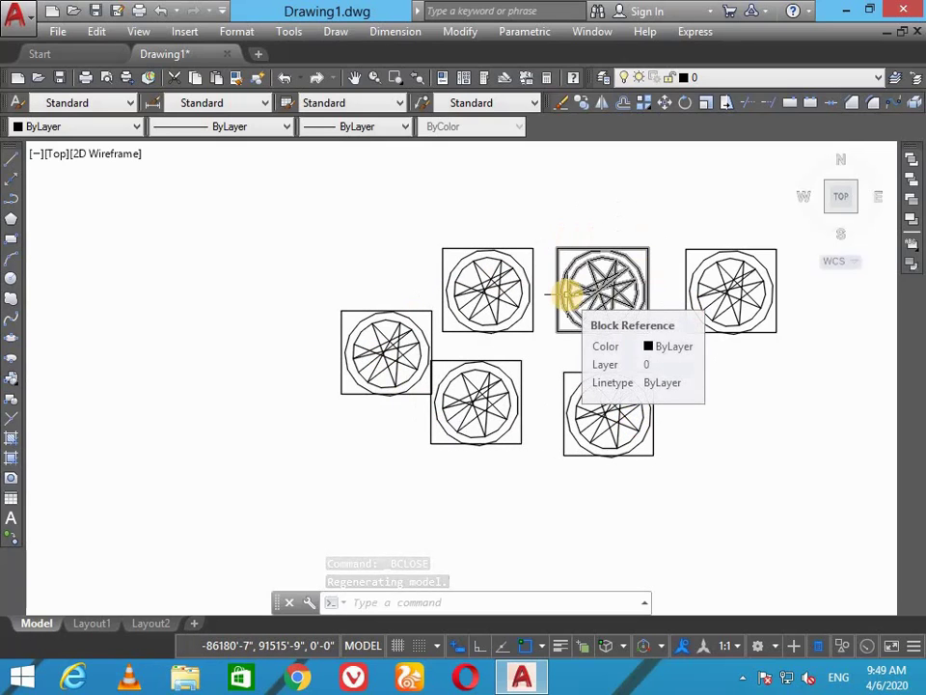
scroll(794, 357, "up", 2)
scroll(789, 351, "up", 2)
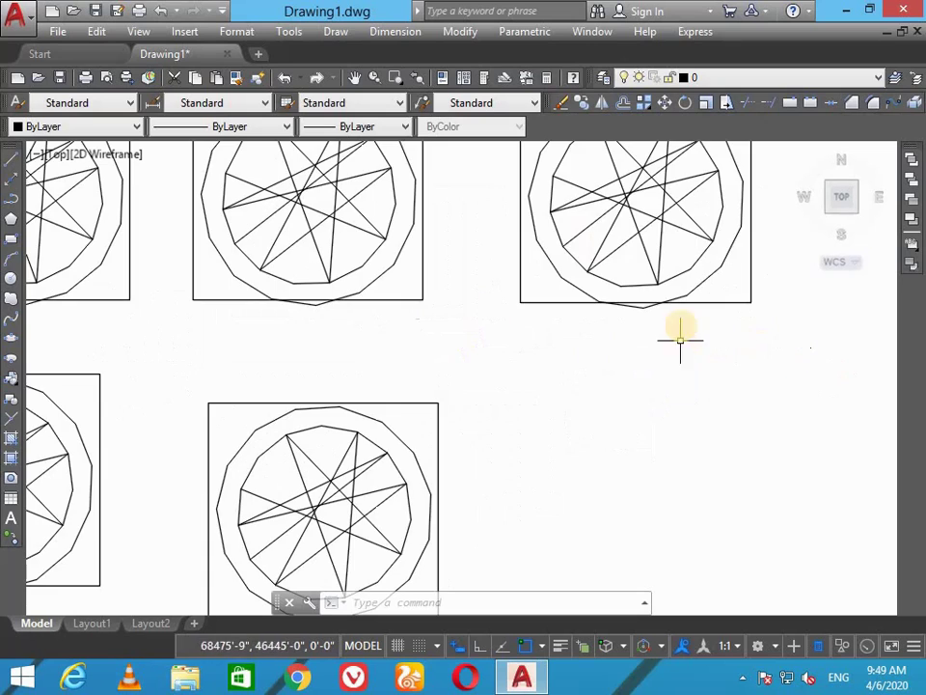
scroll(136, 356, "down", 2)
scroll(197, 279, "down", 2)
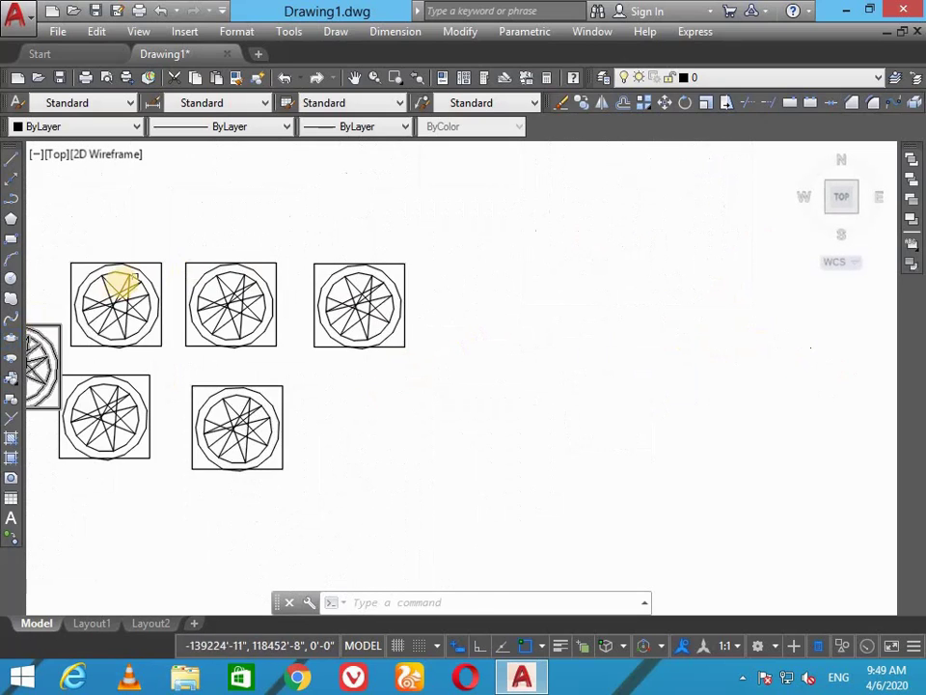
scroll(125, 281, "up", 4)
scroll(599, 424, "down", 2)
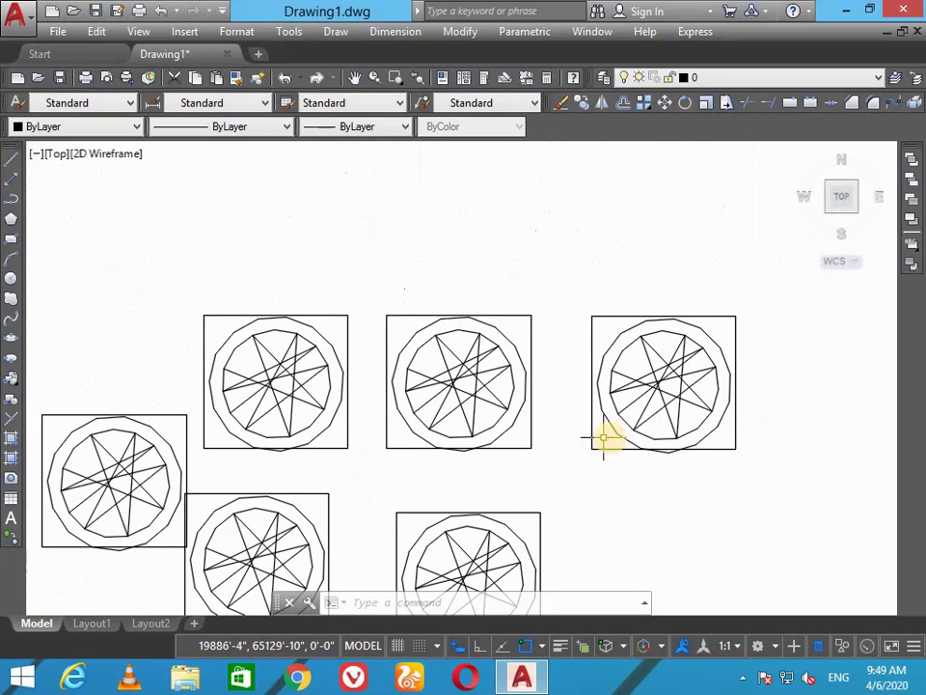
scroll(603, 439, "up", 2)
scroll(610, 434, "up", 2)
scroll(609, 434, "down", 2)
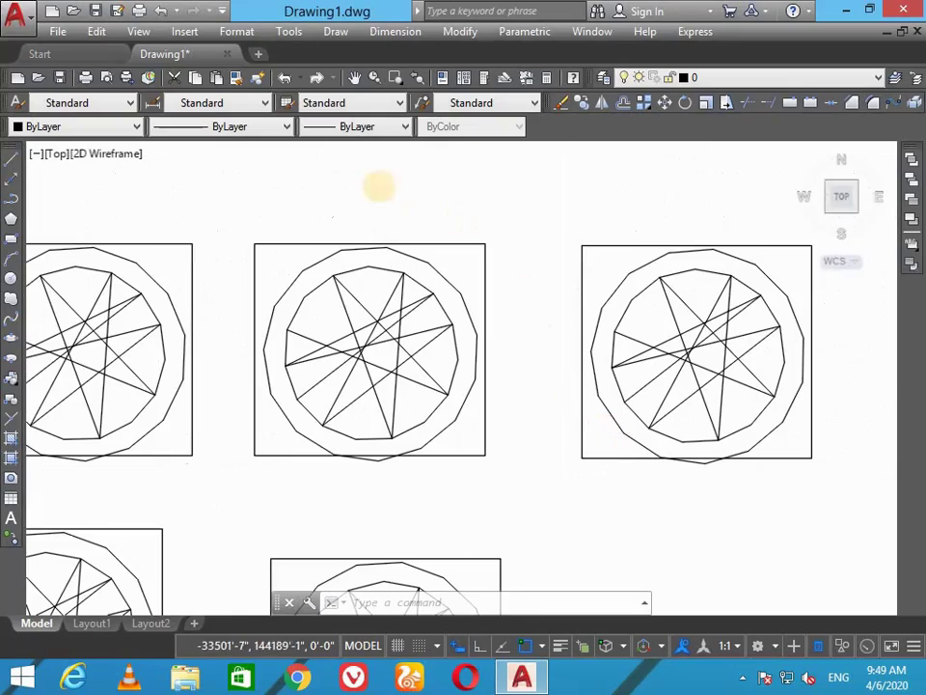
left_click(357, 77)
left_click_drag(449, 345, 835, 379)
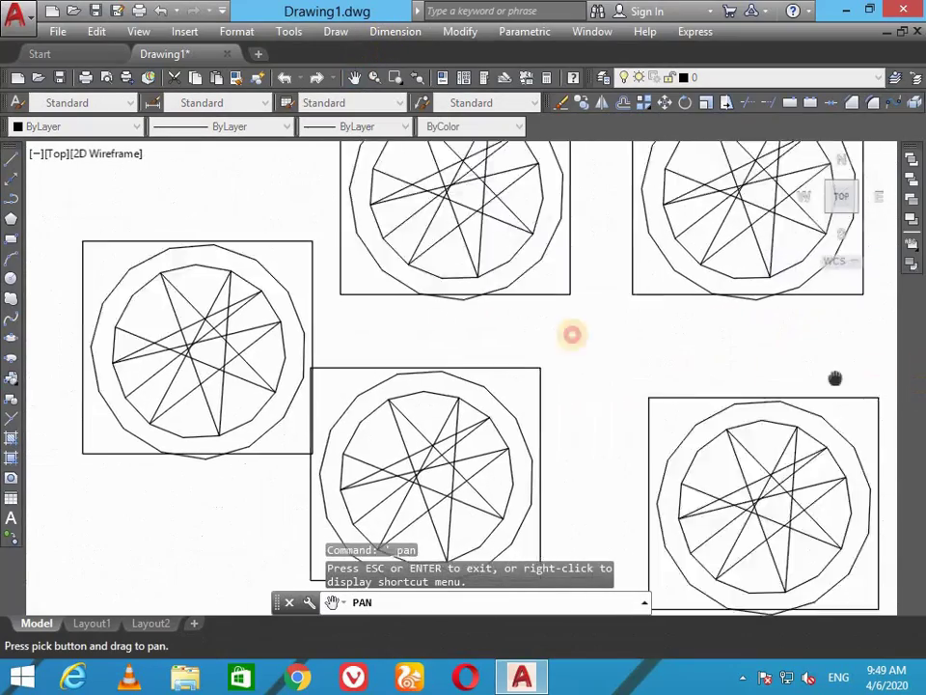
mouse_move(530, 370)
left_mouse_down()
mouse_move(492, 345)
mouse_move(451, 447)
mouse_move(367, 470)
left_mouse_up()
mouse_move(683, 182)
left_mouse_down()
mouse_move(649, 341)
mouse_move(594, 378)
mouse_move(555, 232)
left_mouse_up()
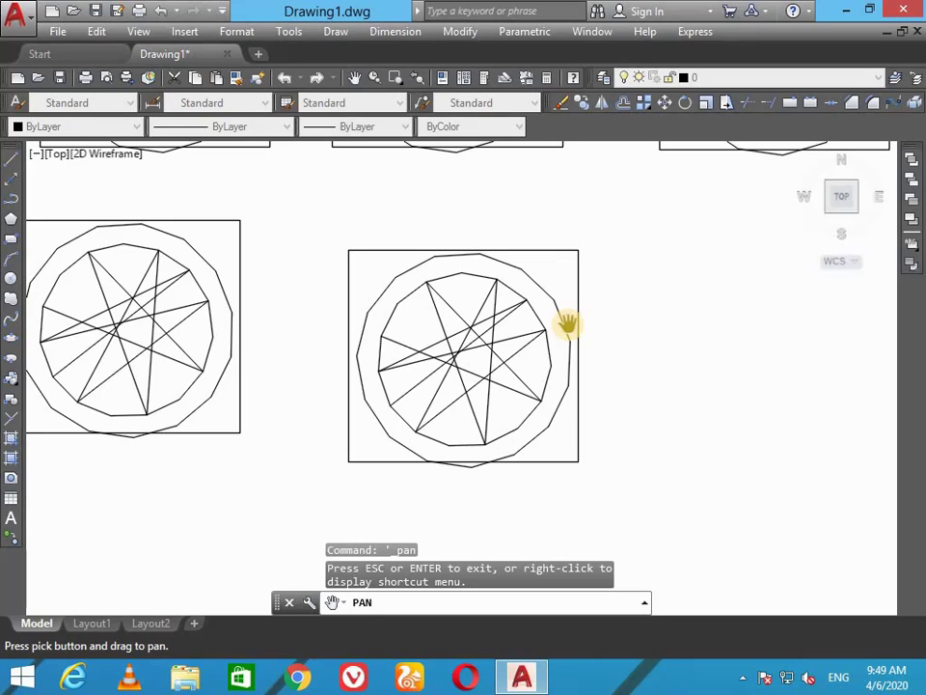
key("Escape")
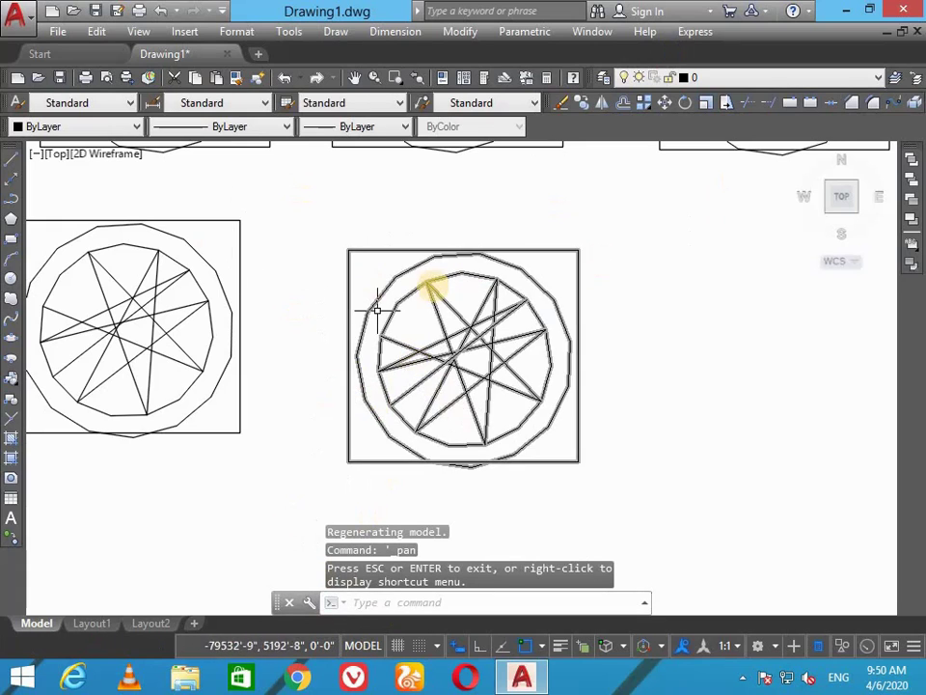
left_click(490, 330)
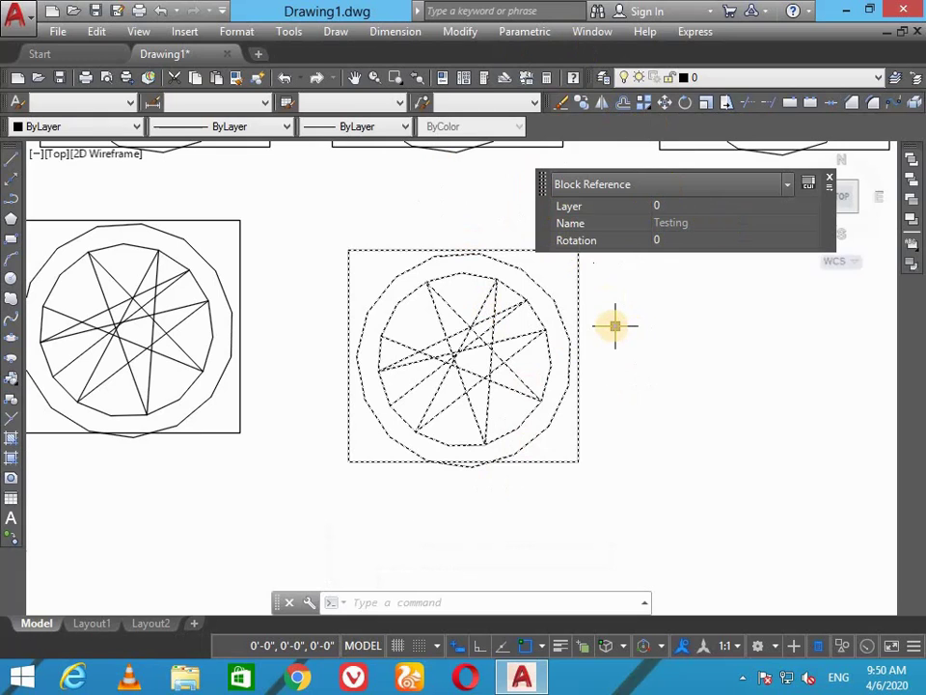
key("Escape")
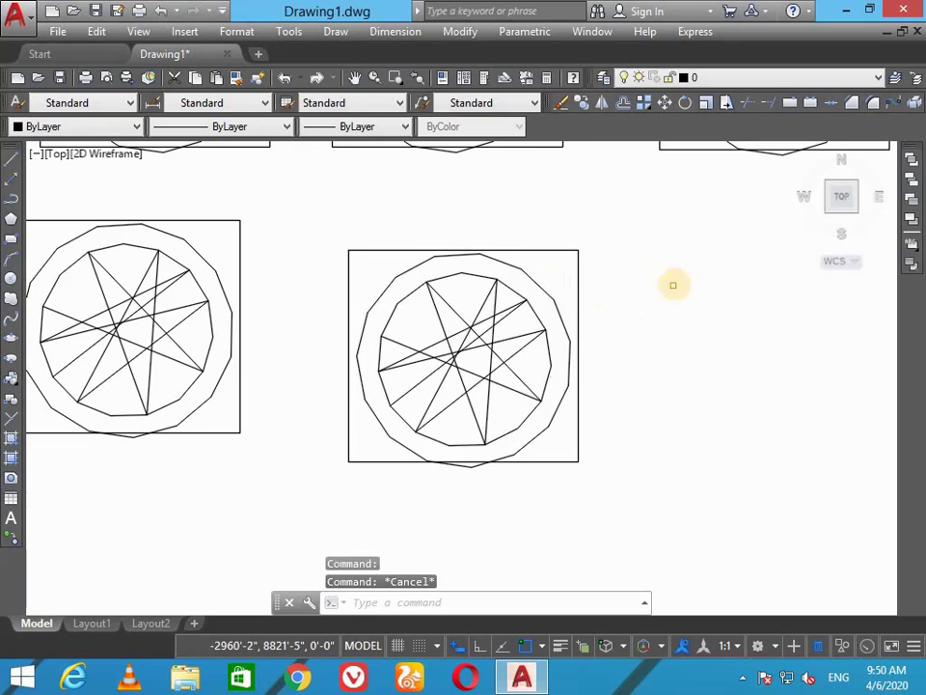
left_click(487, 359)
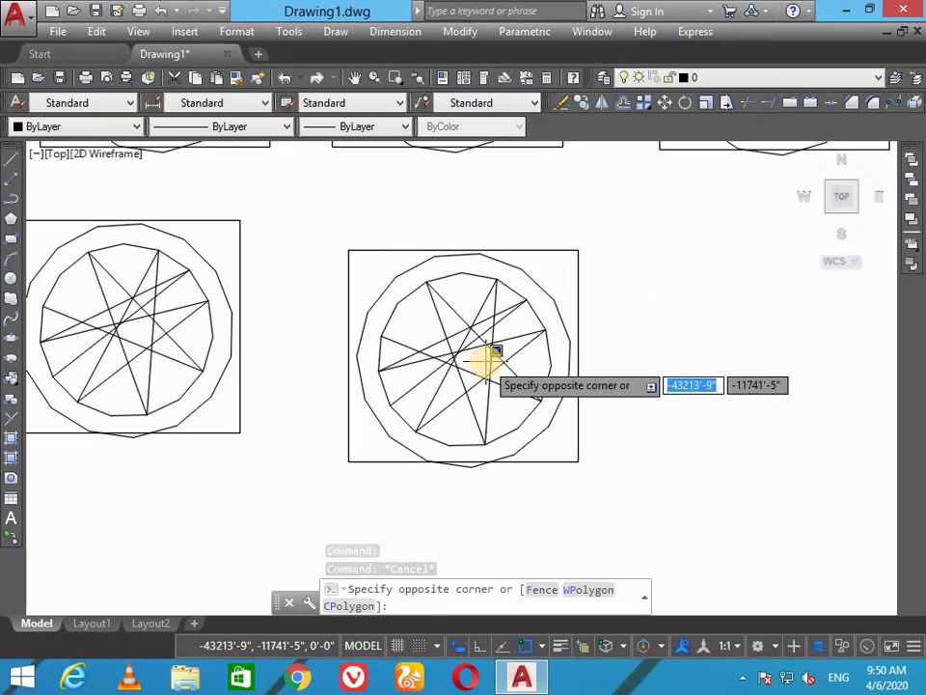
key("Escape")
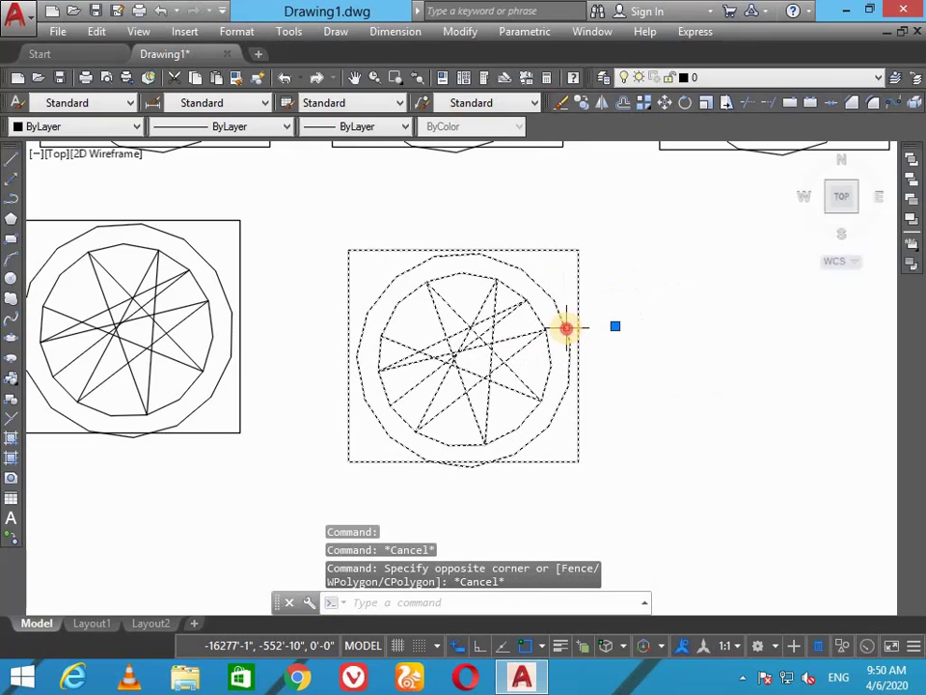
left_click(566, 328)
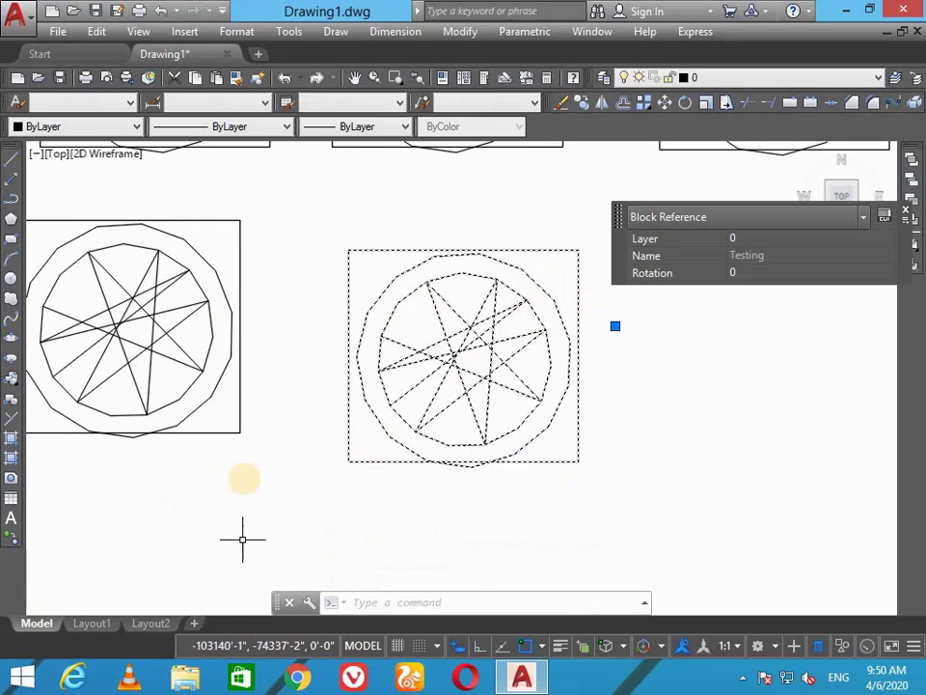
key("Escape")
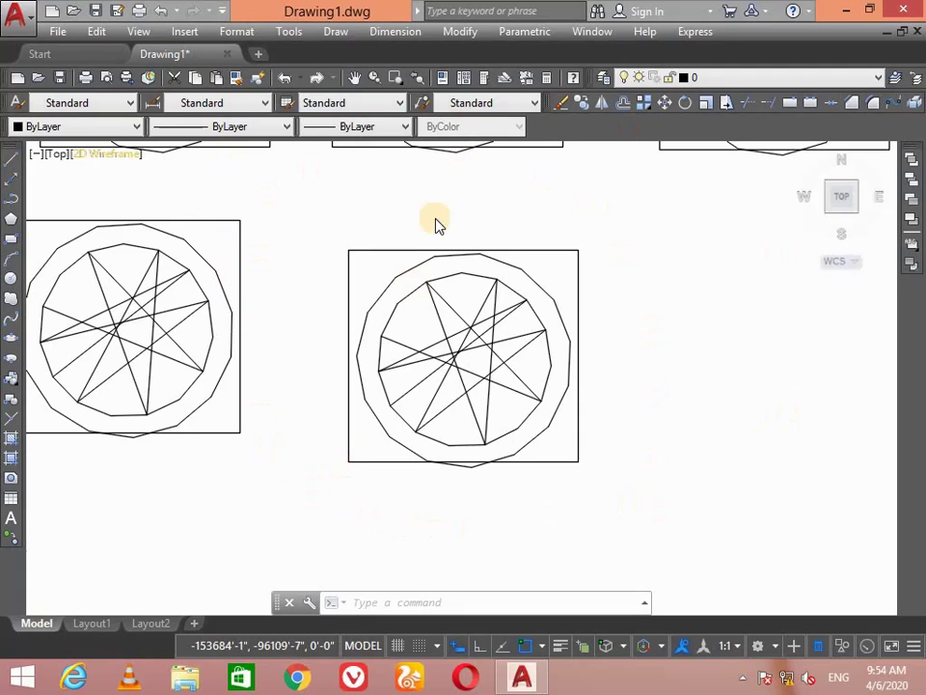
Save the drawing as 'block command in autocad 2018' in D:\AUTOCAD 2018 WORK\5-4-20.
left_click(56, 29)
left_click(201, 219)
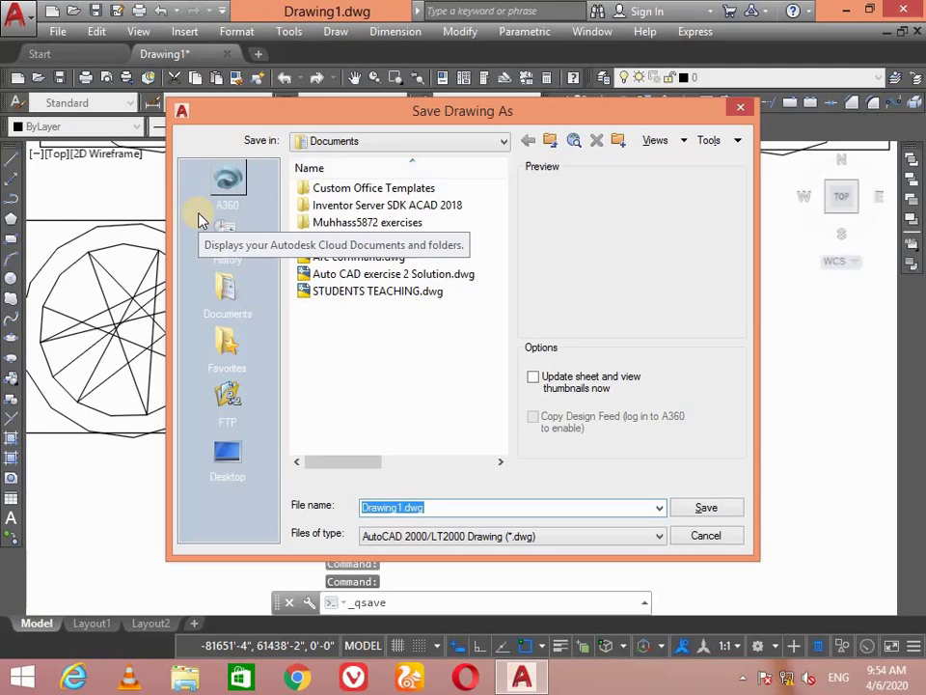
left_click(373, 145)
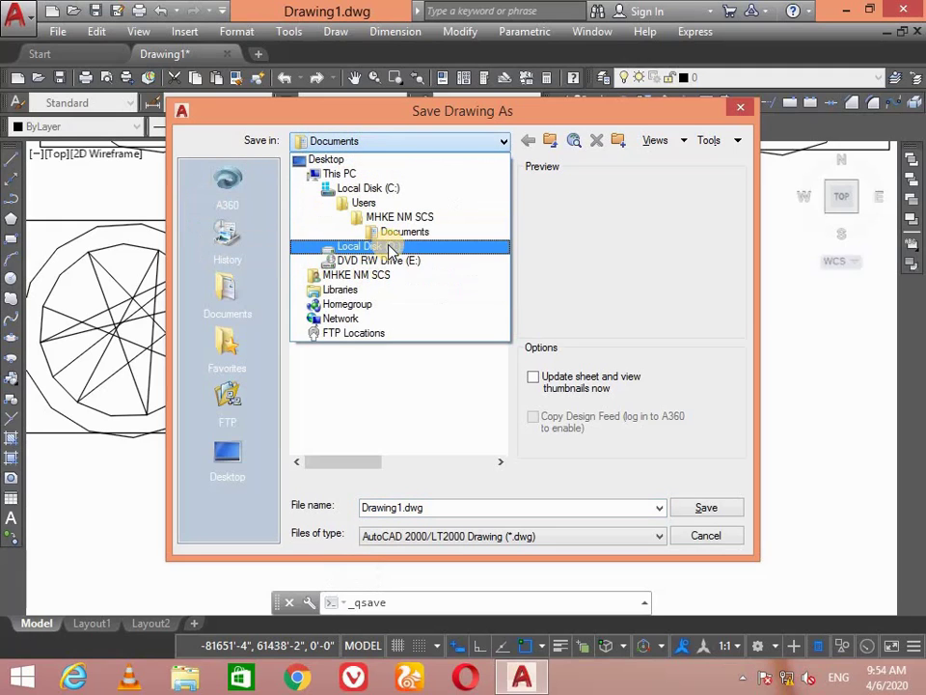
left_click(385, 245)
double_click(393, 186)
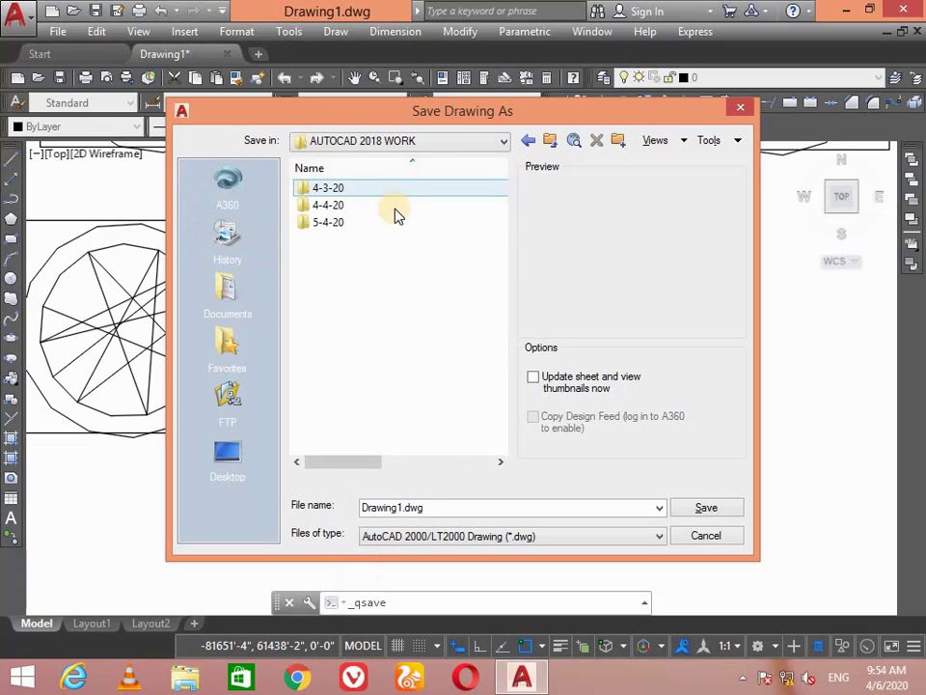
double_click(395, 222)
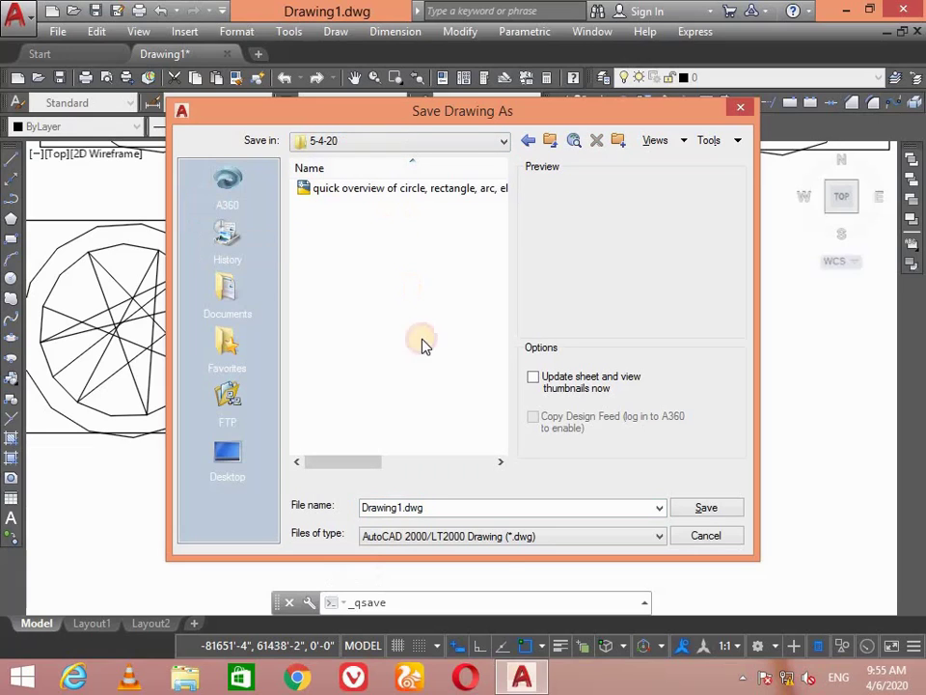
double_click(482, 506)
type("blo")
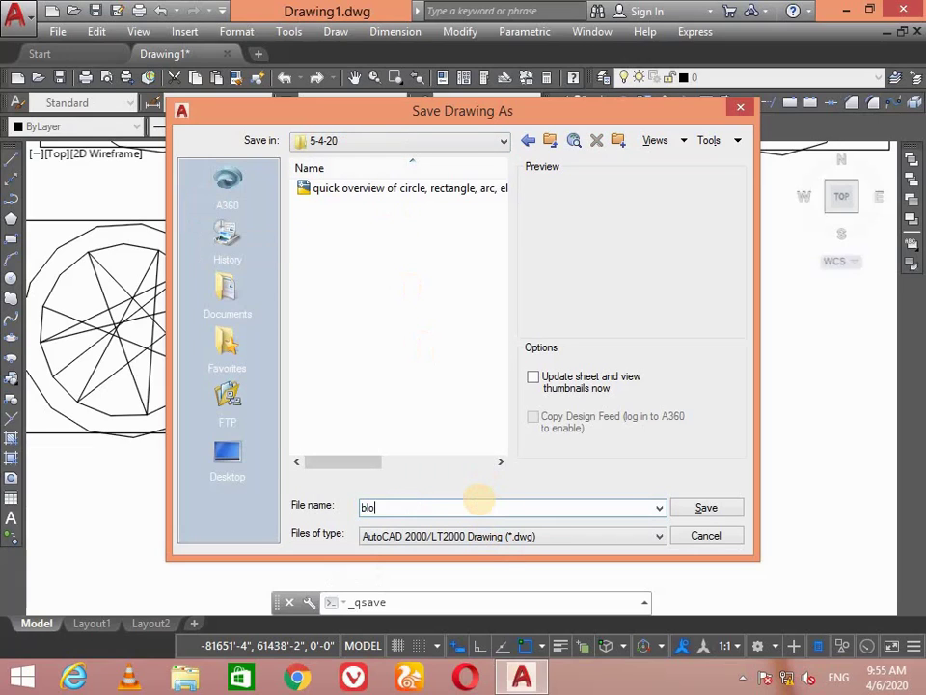
type("ck command in autocad 2018")
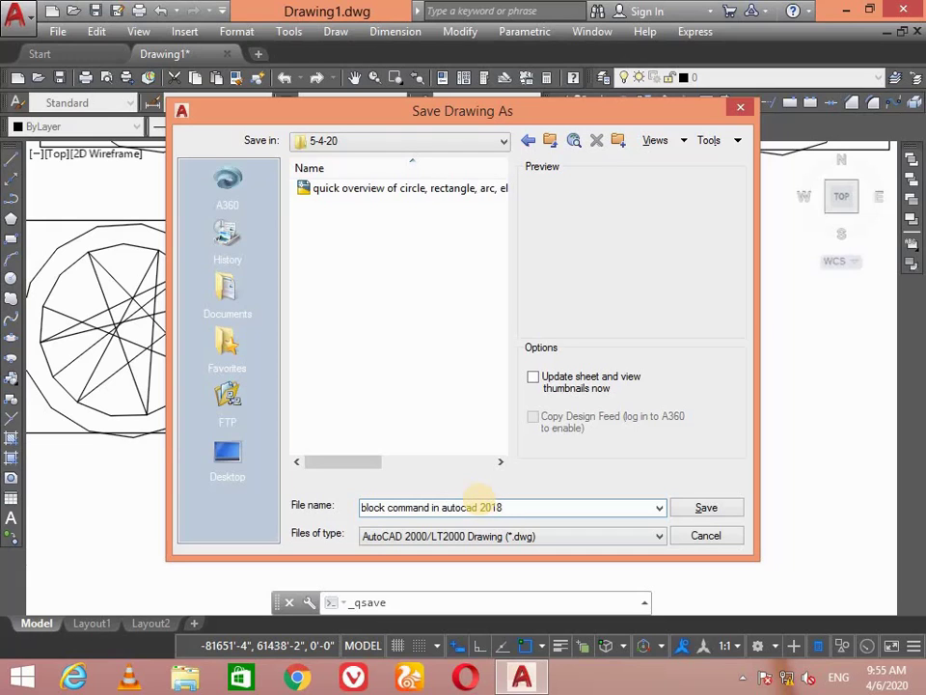
key("Return")
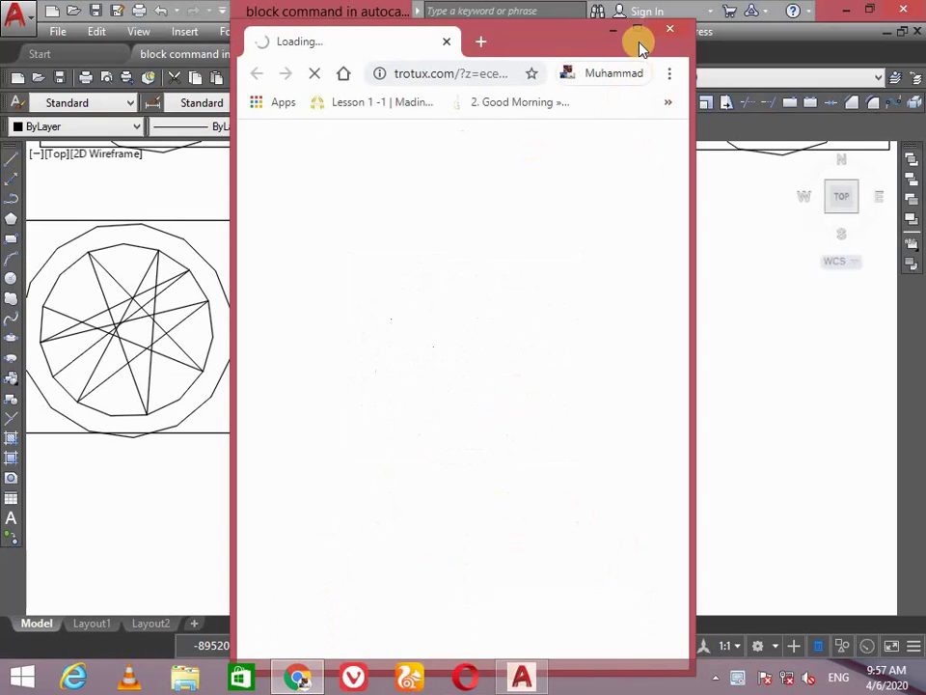
Maximize Chrome, Google 'free download autocad blocks' and open the cad-blocks.net result.
left_click(637, 30)
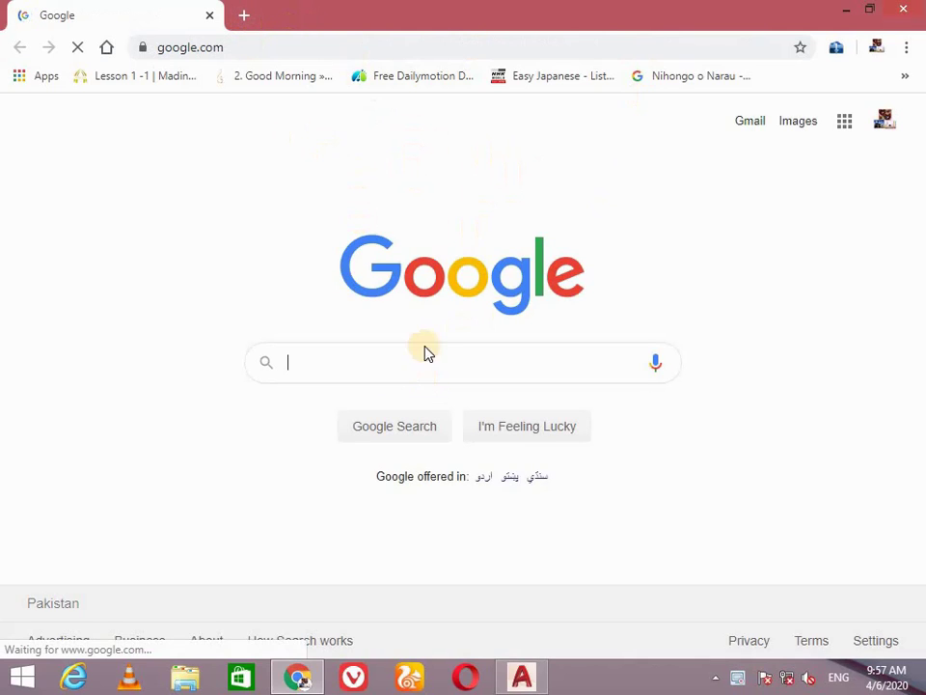
left_click(423, 364)
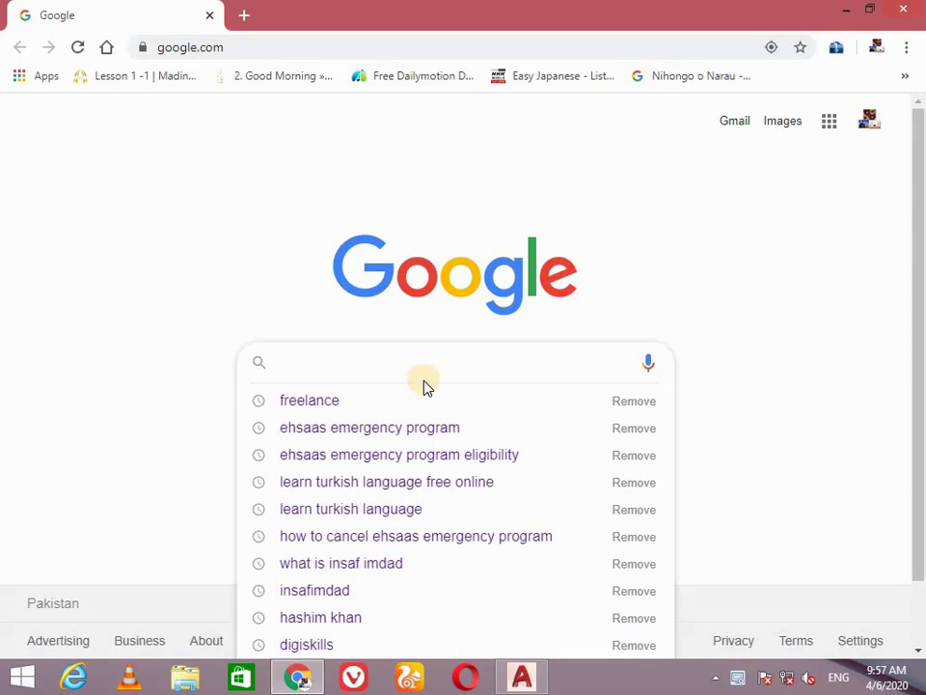
type("free")
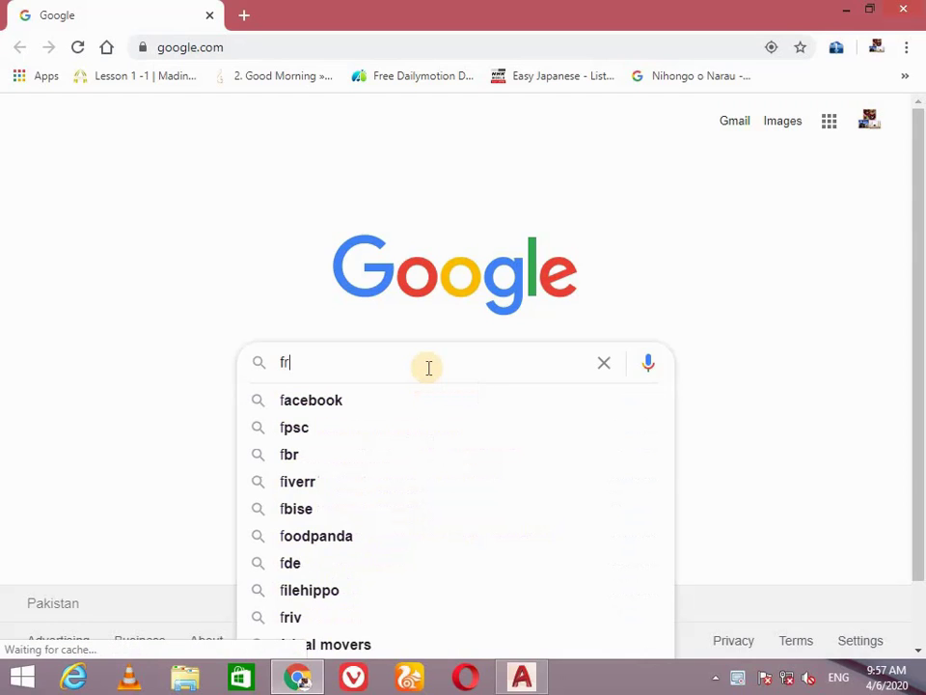
type(" down")
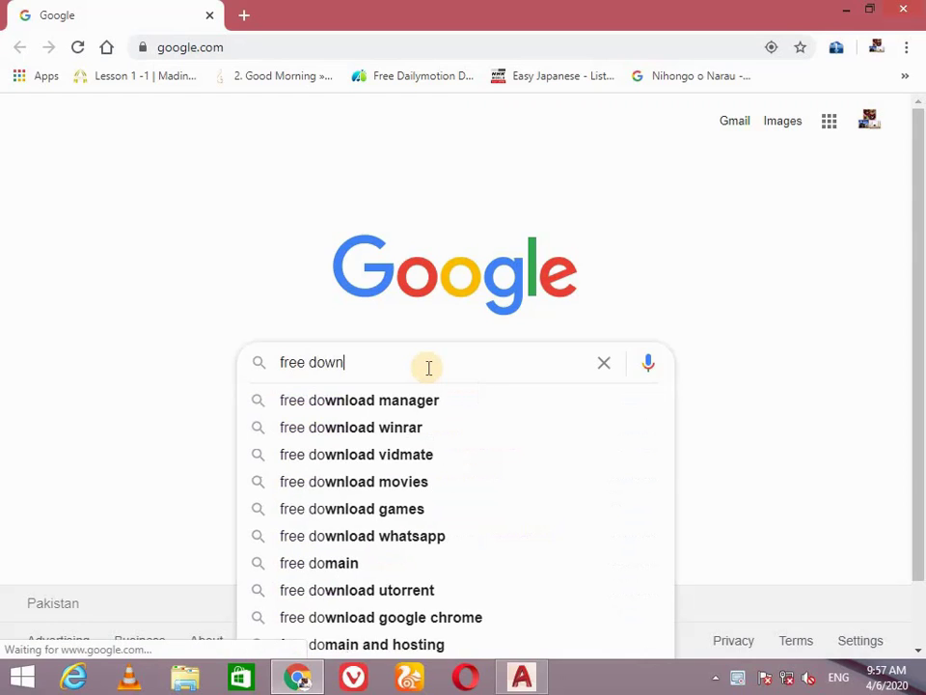
type("load aut")
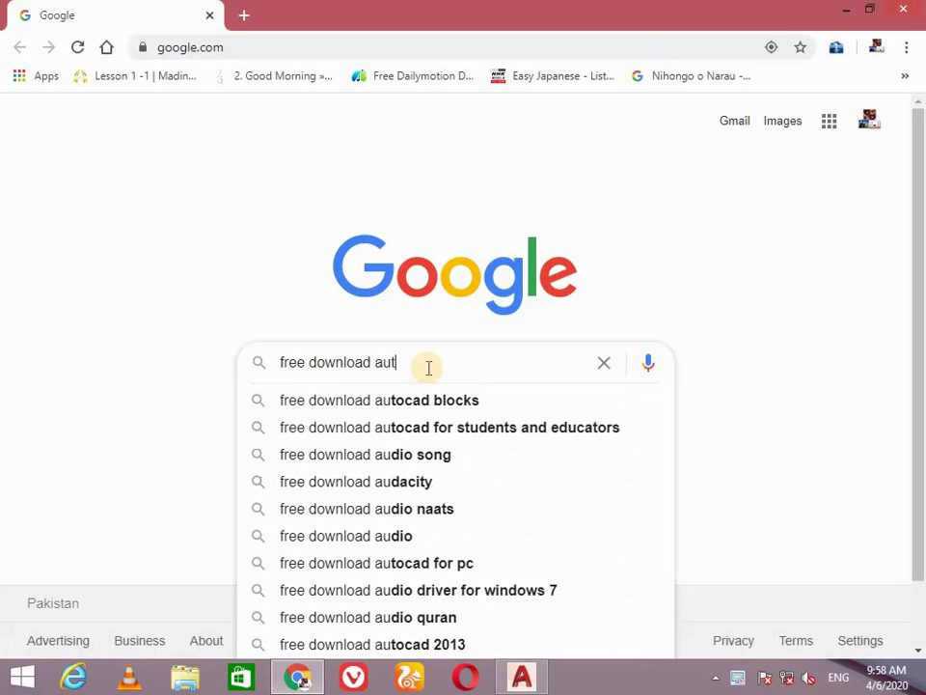
type("ocad b")
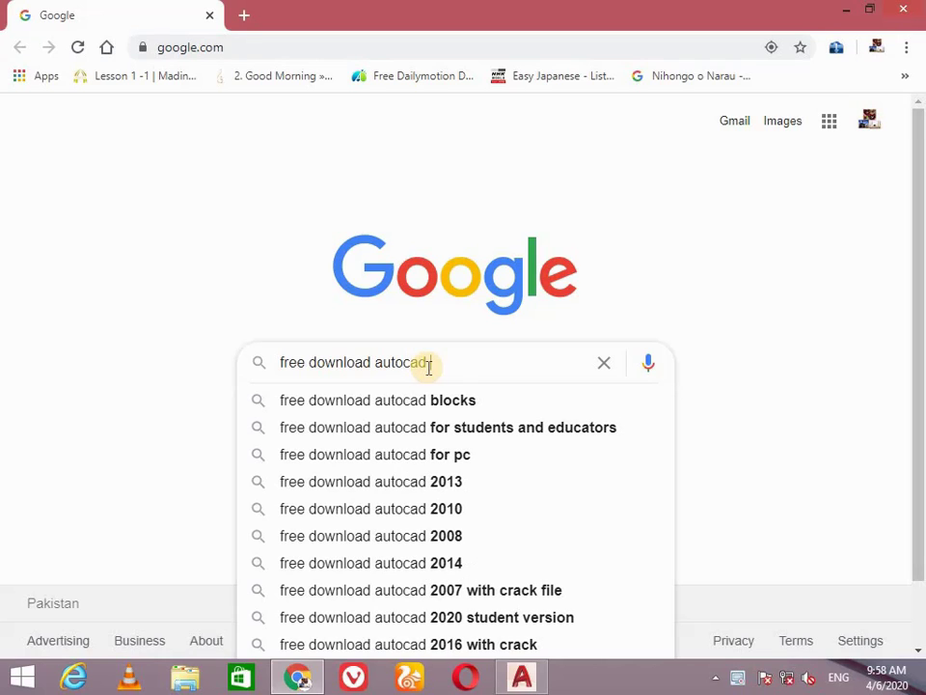
type("locks")
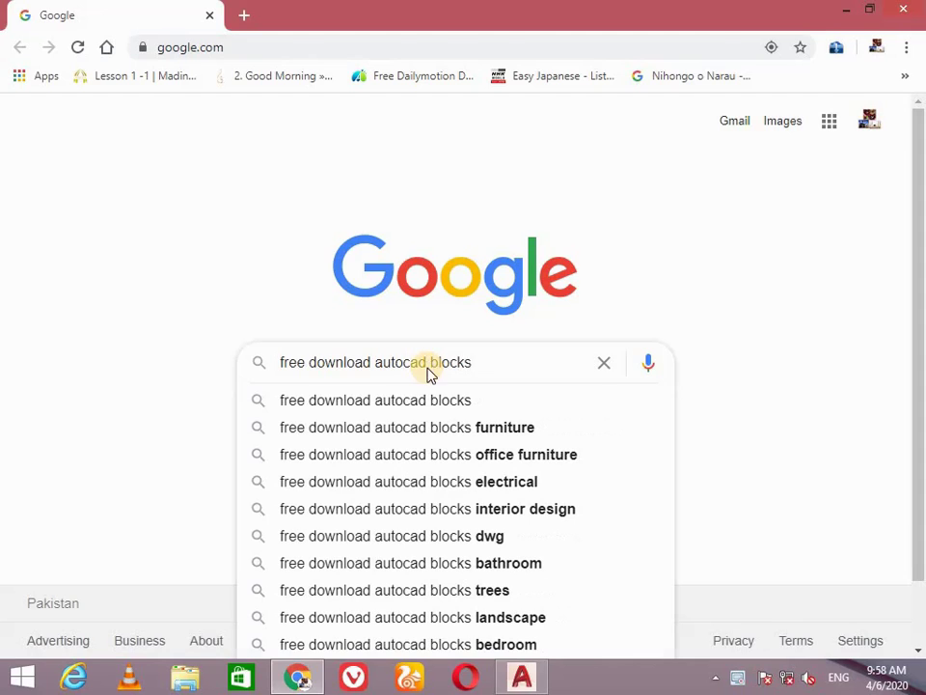
key("Return")
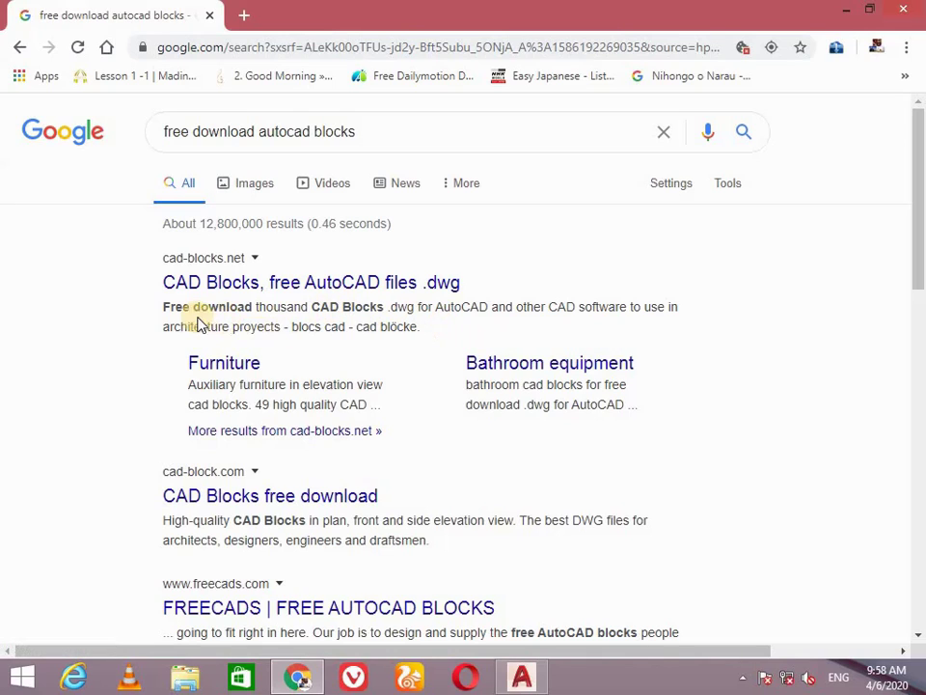
left_click(221, 291)
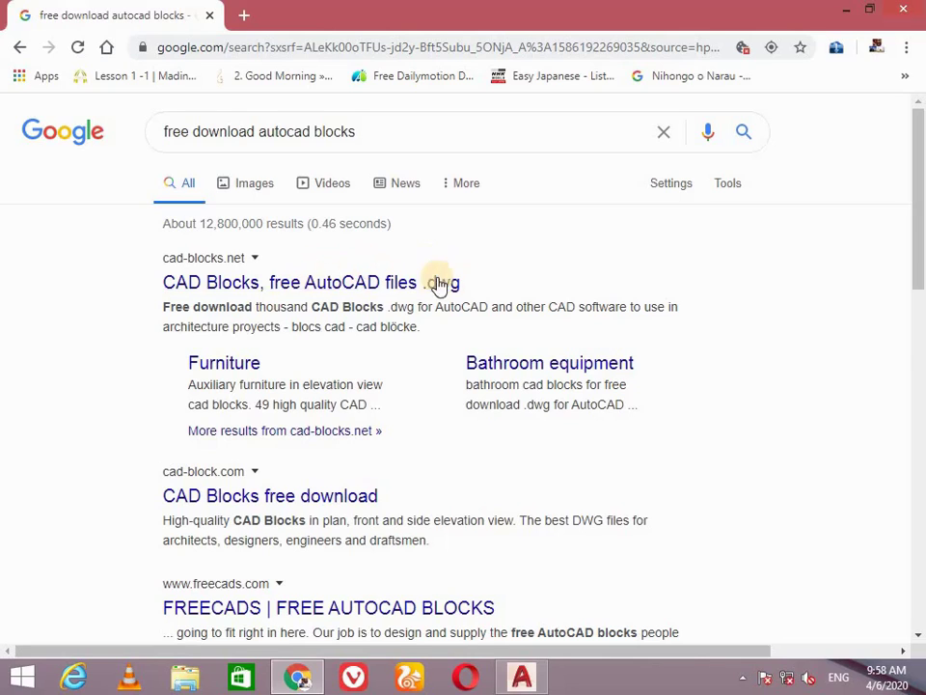
left_click(355, 280)
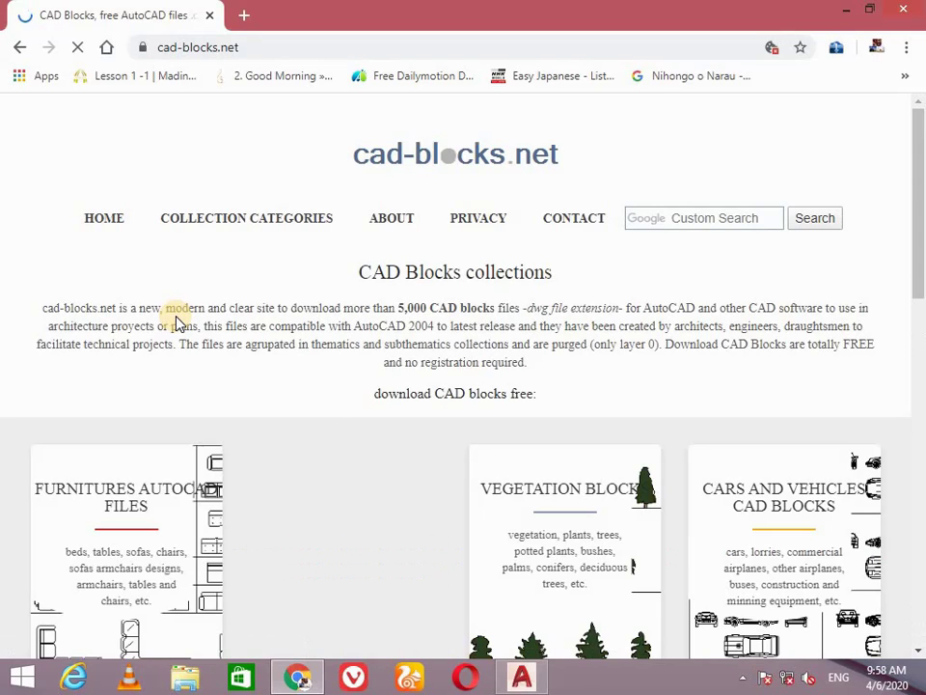
Load the cad-blocks.net site from its typed address in a new browser tab.
left_click(246, 17)
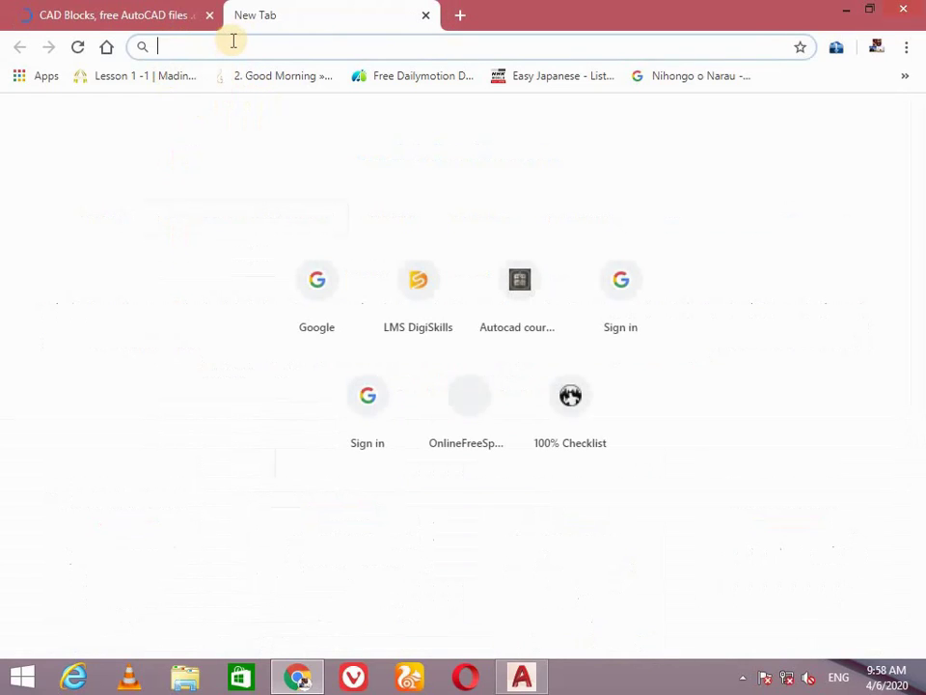
left_click(114, 15)
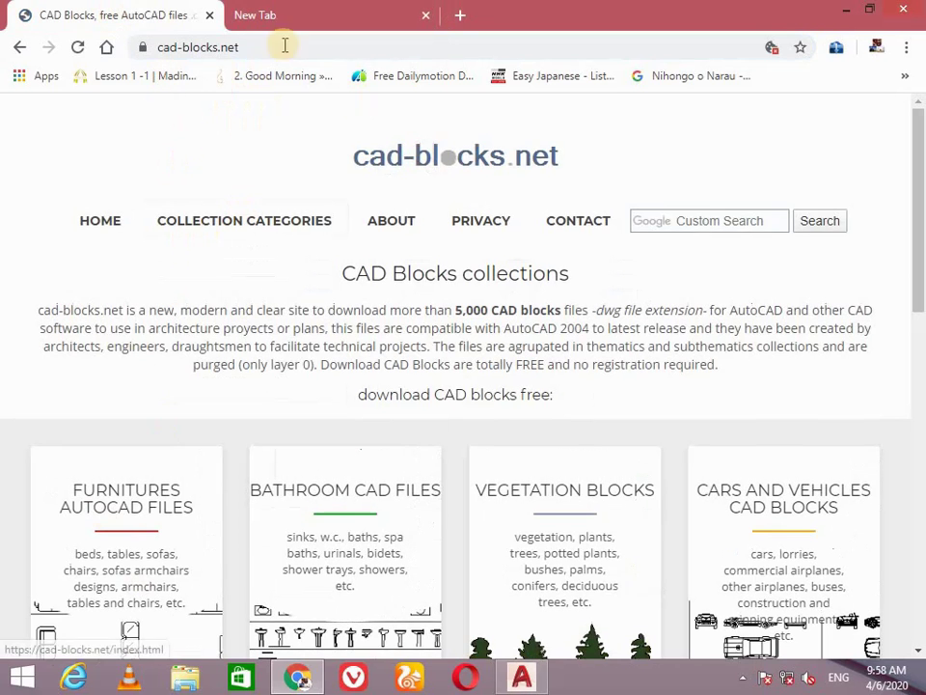
left_click(363, 14)
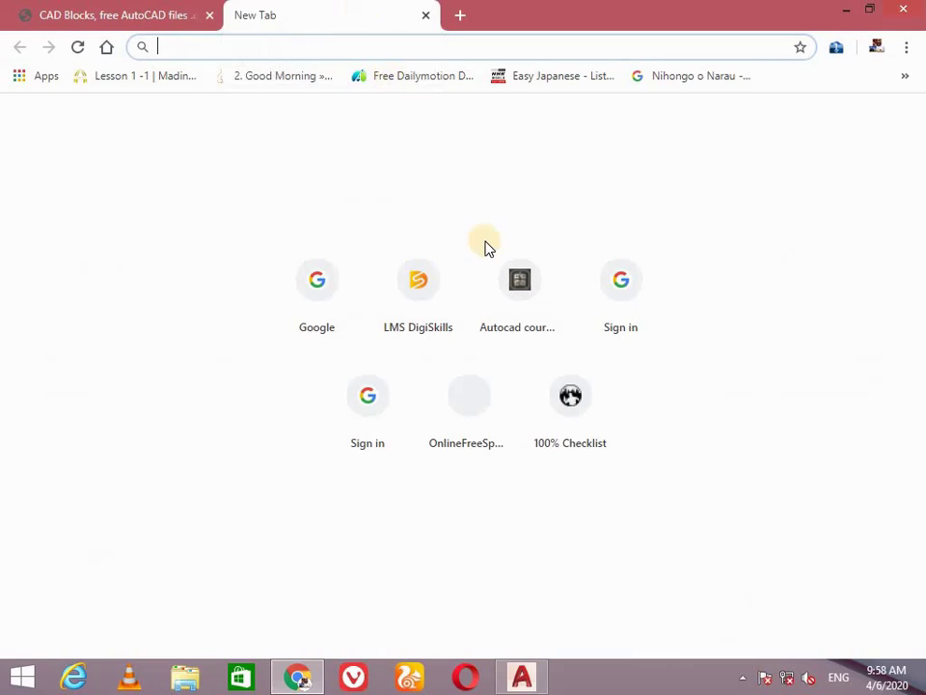
type("ht")
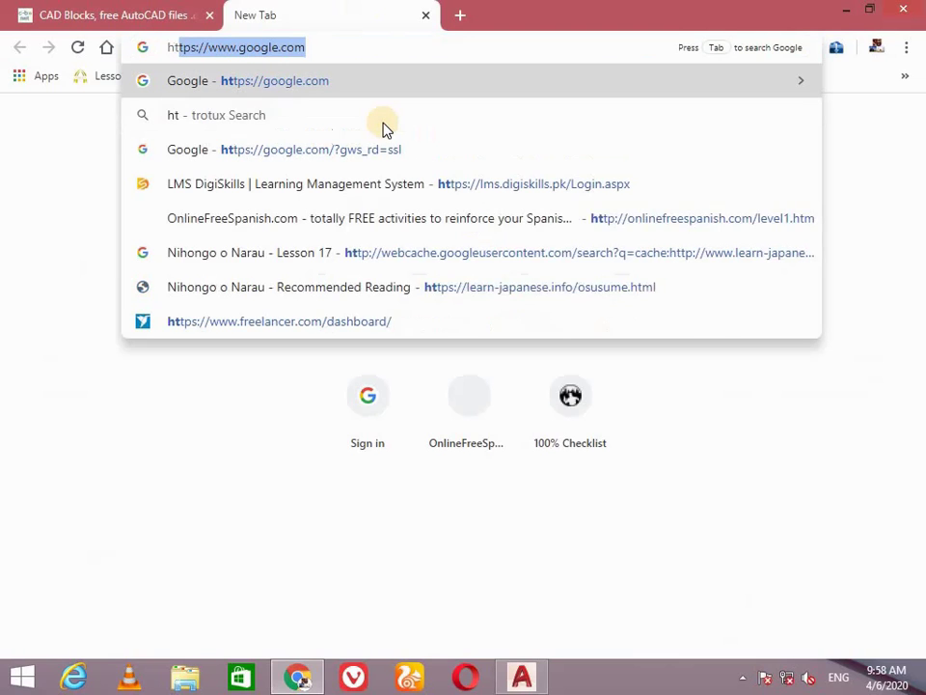
type("tps")
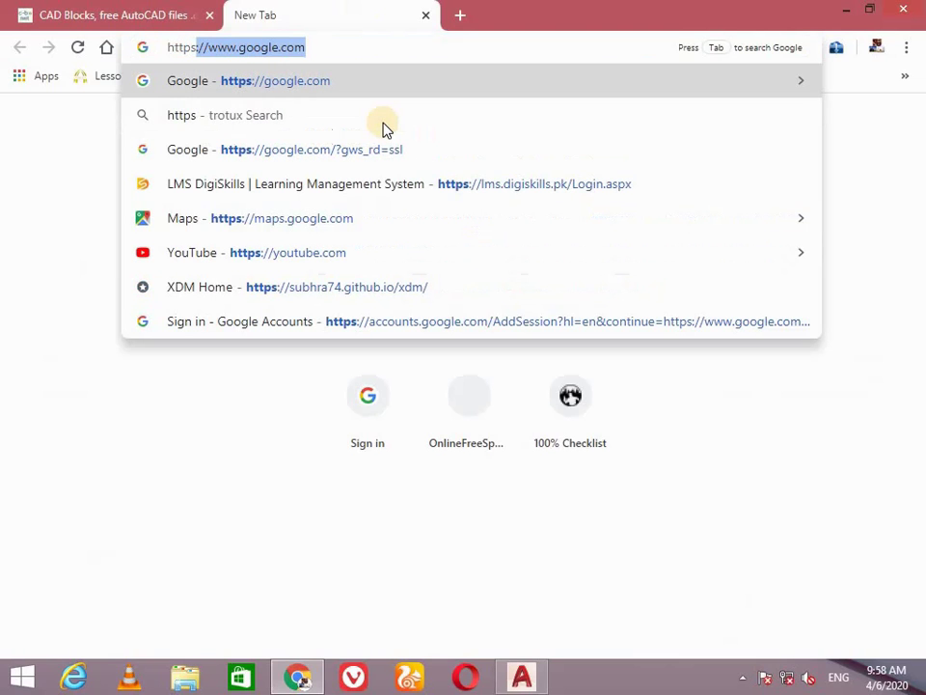
type(":")
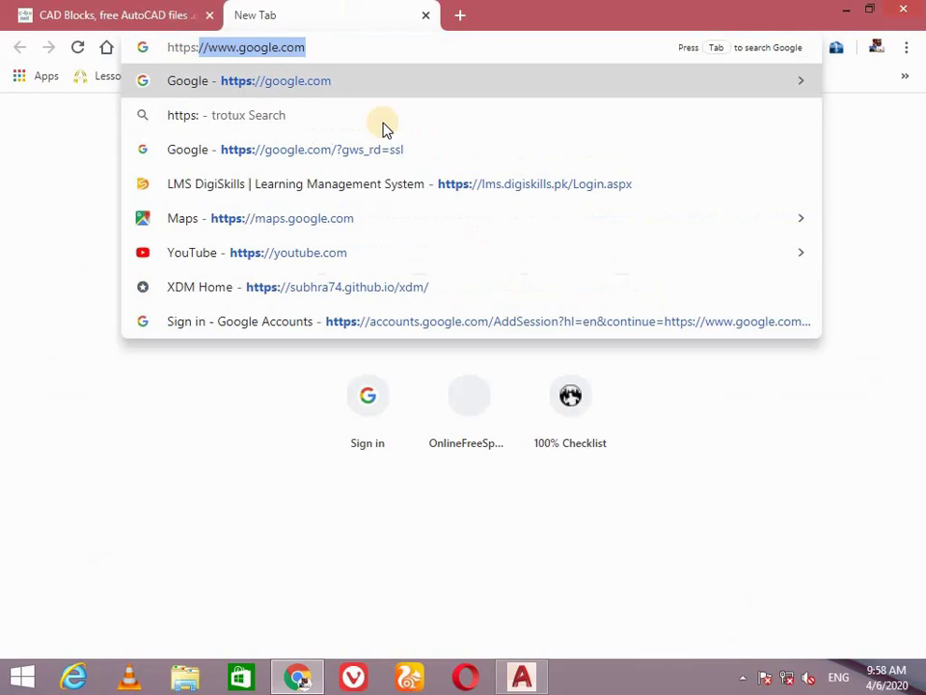
type("/")
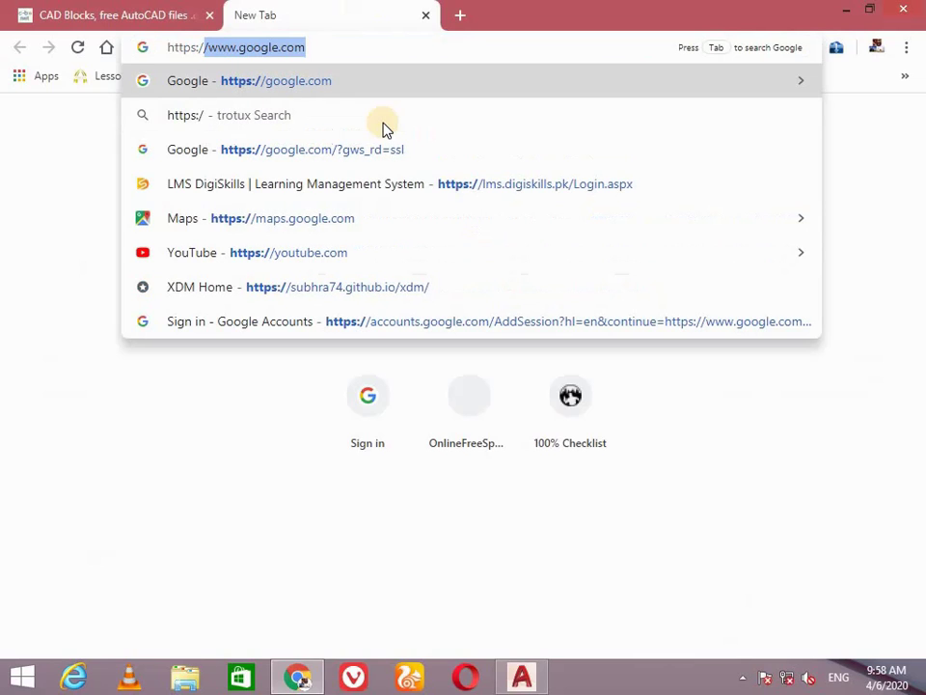
type("/")
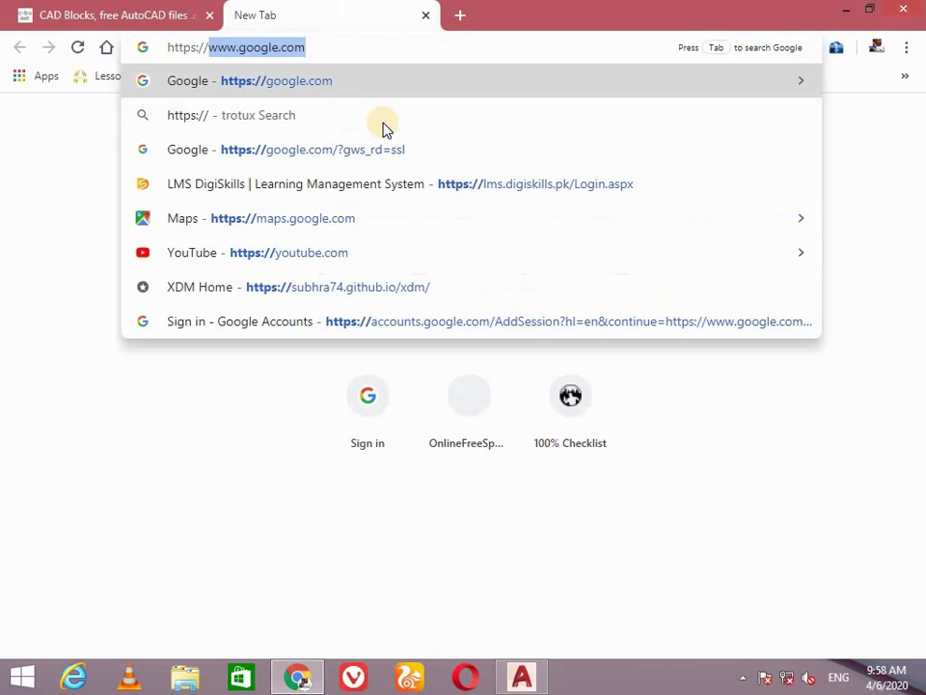
type("c")
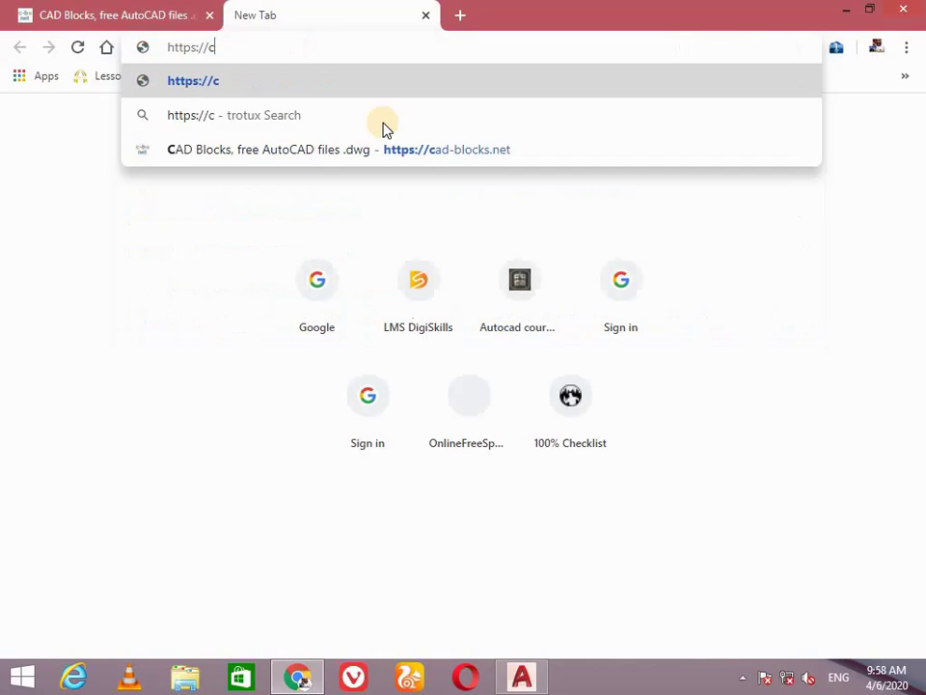
type("ad-")
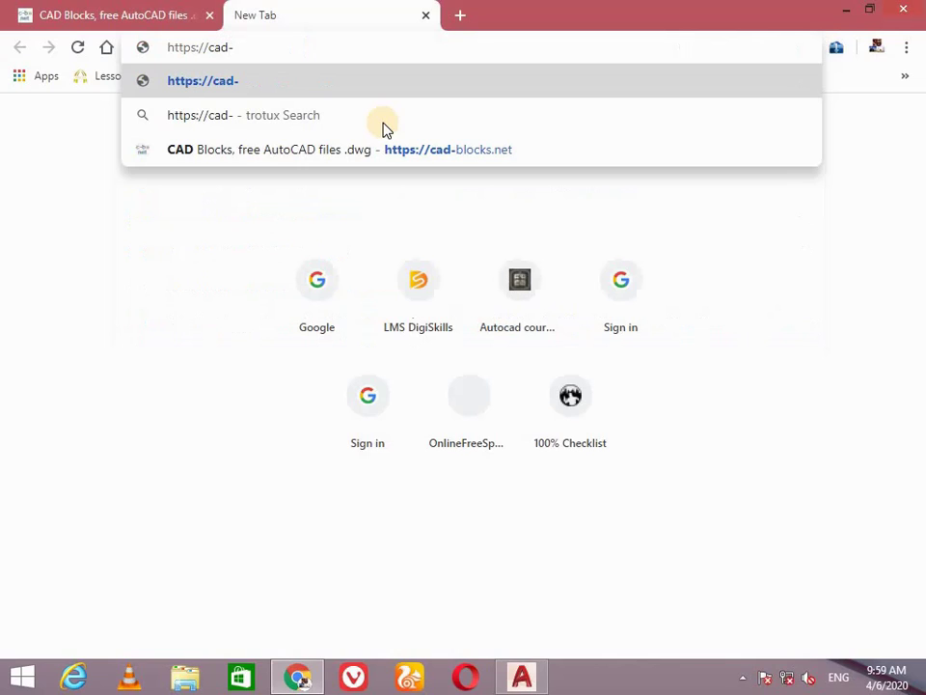
type("b")
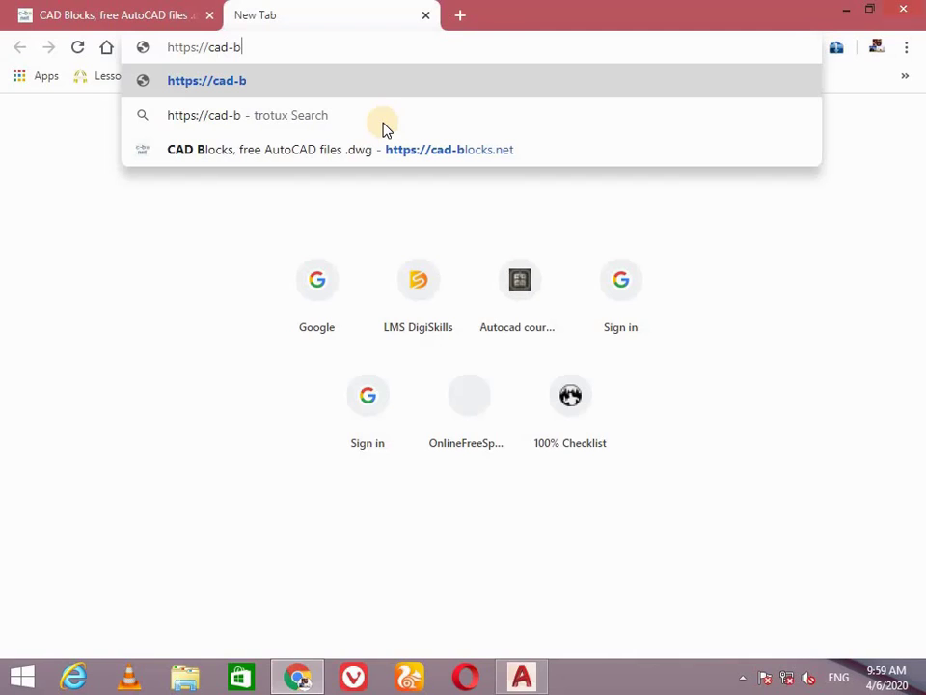
type("lock")
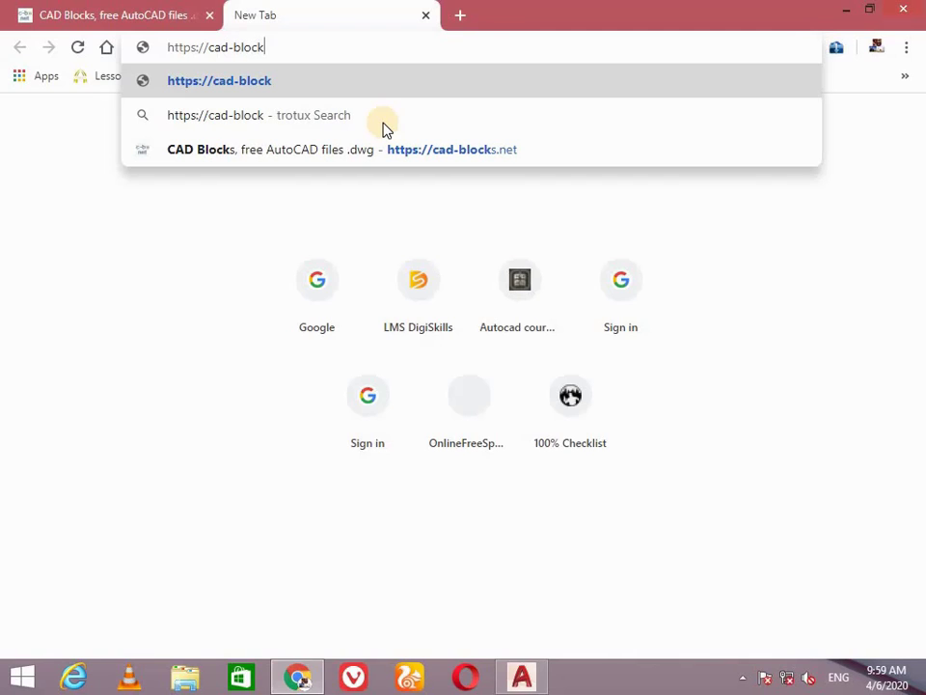
type("s.net")
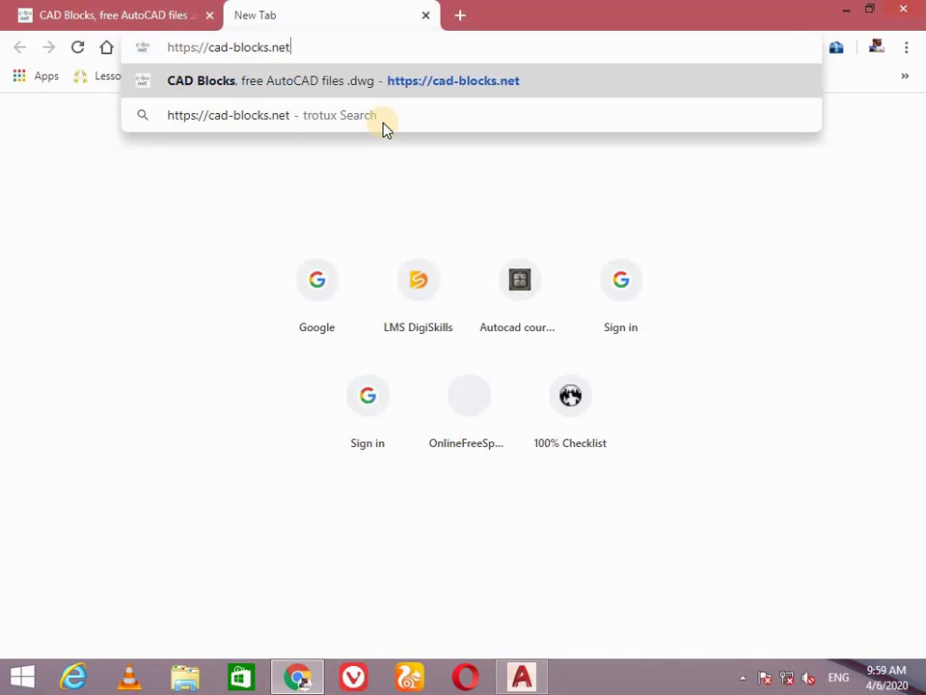
key("Return")
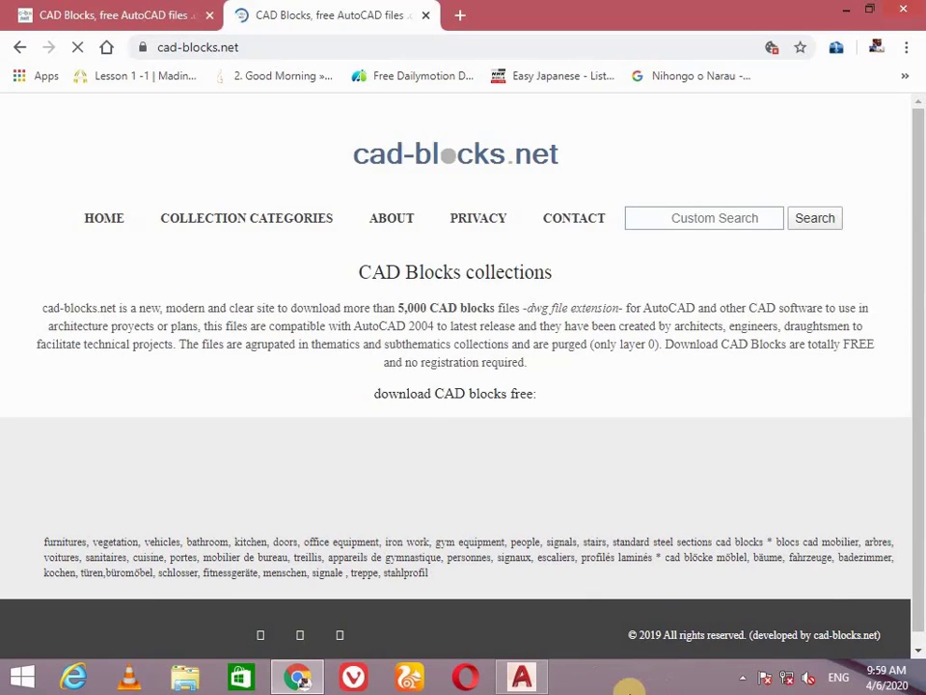
right_click(625, 686)
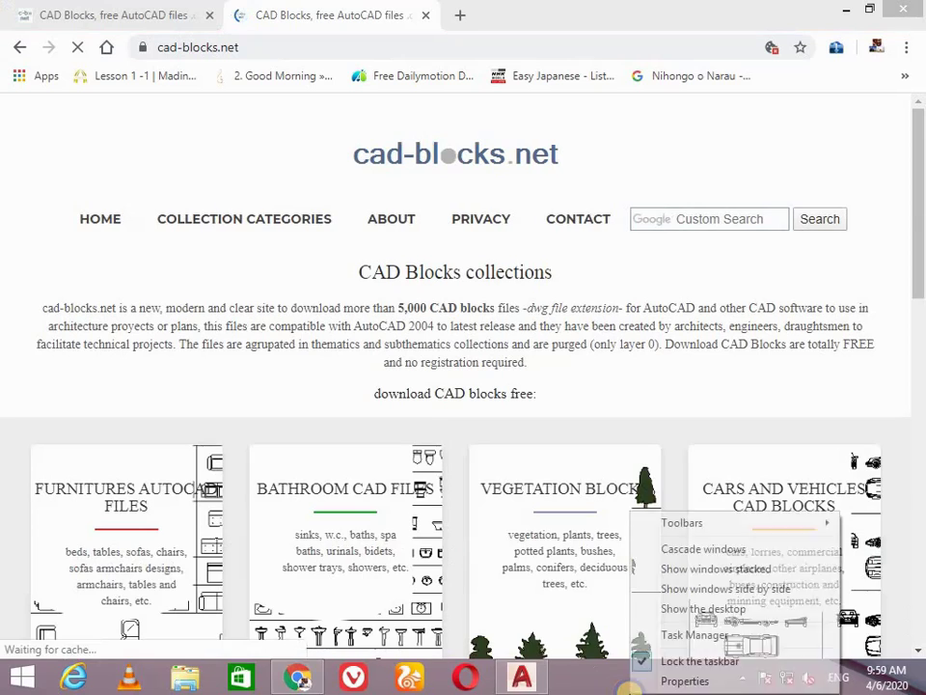
left_click(625, 687)
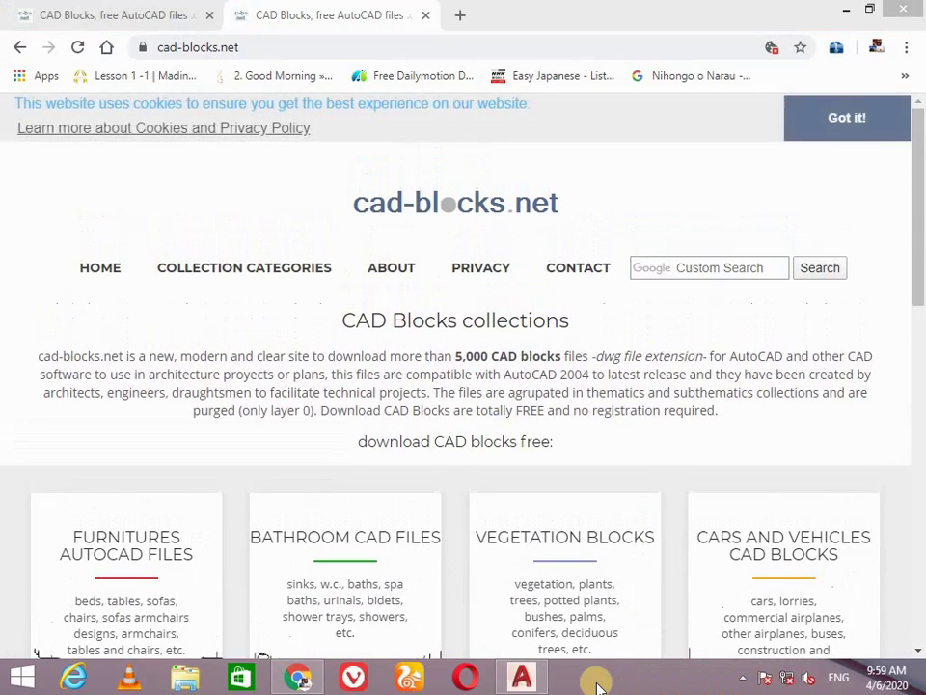
key("super+s")
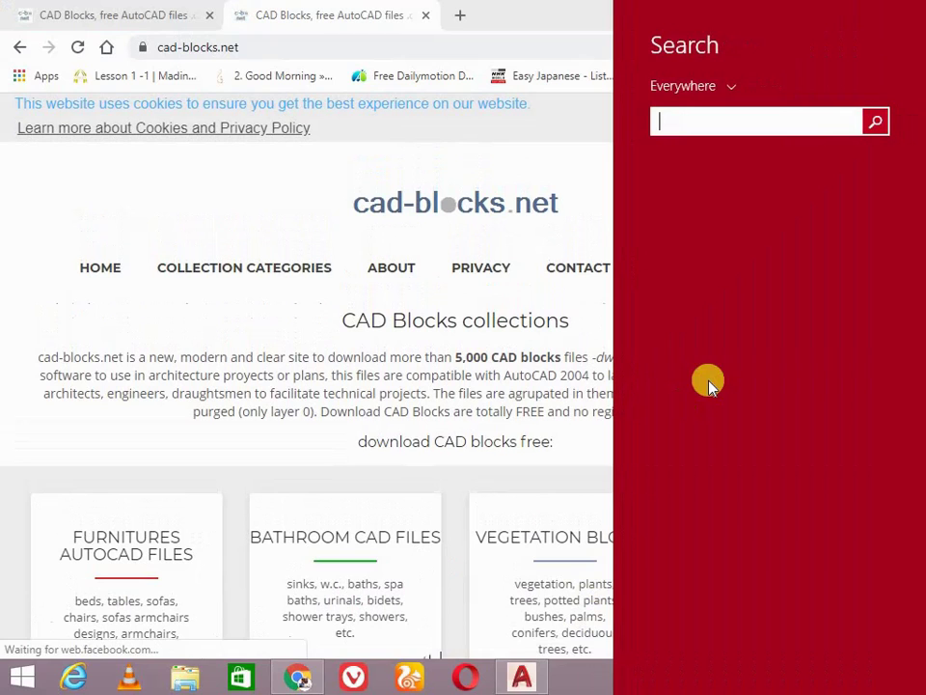
type("magnifier")
left_click(533, 278)
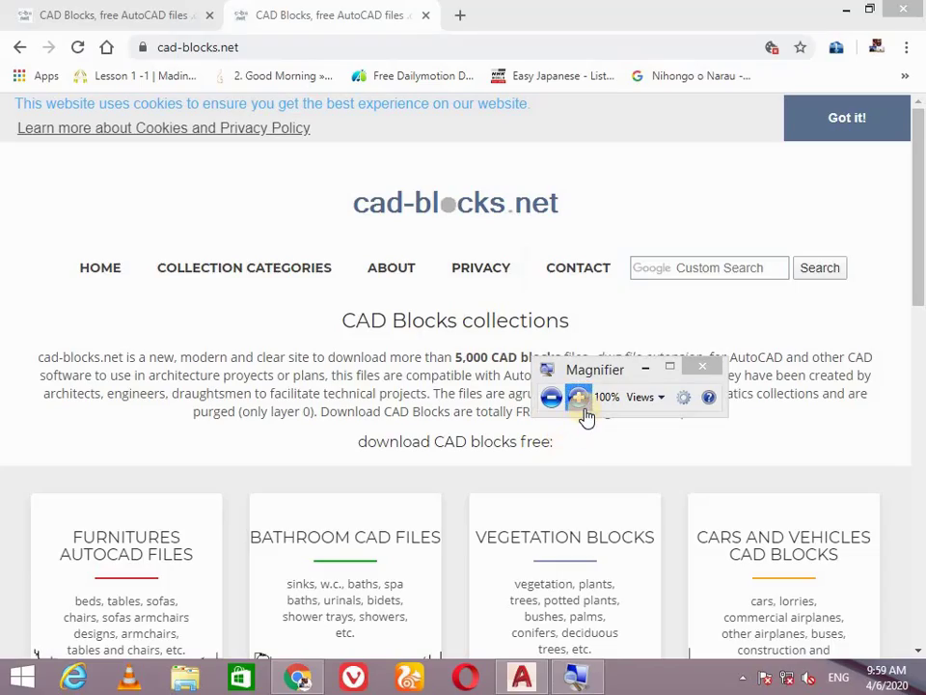
left_click(578, 397)
key("super+minus")
key("super+plus")
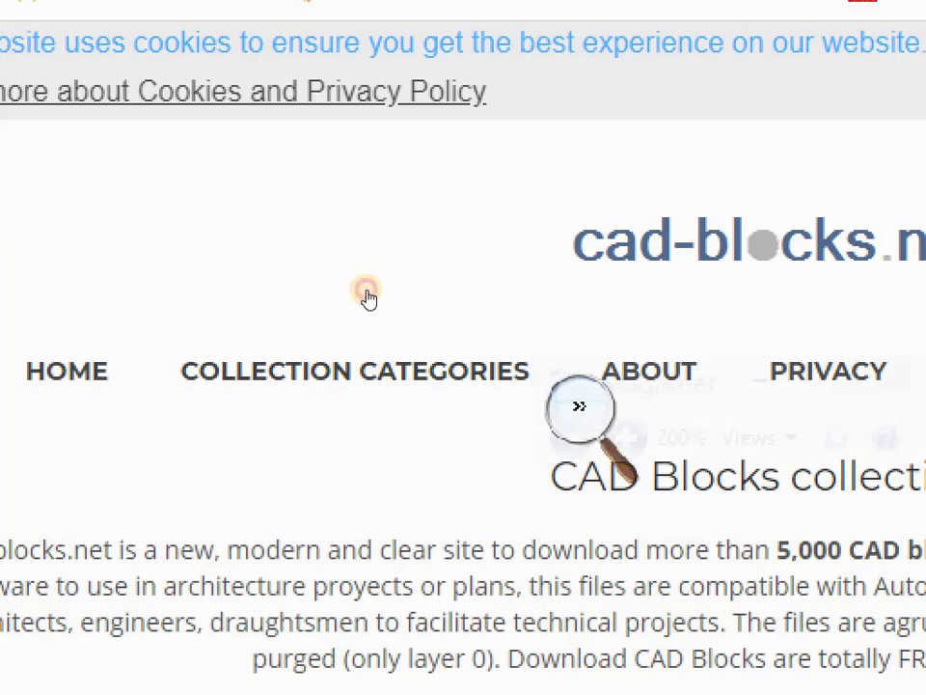
left_click(366, 296)
left_click(355, 300)
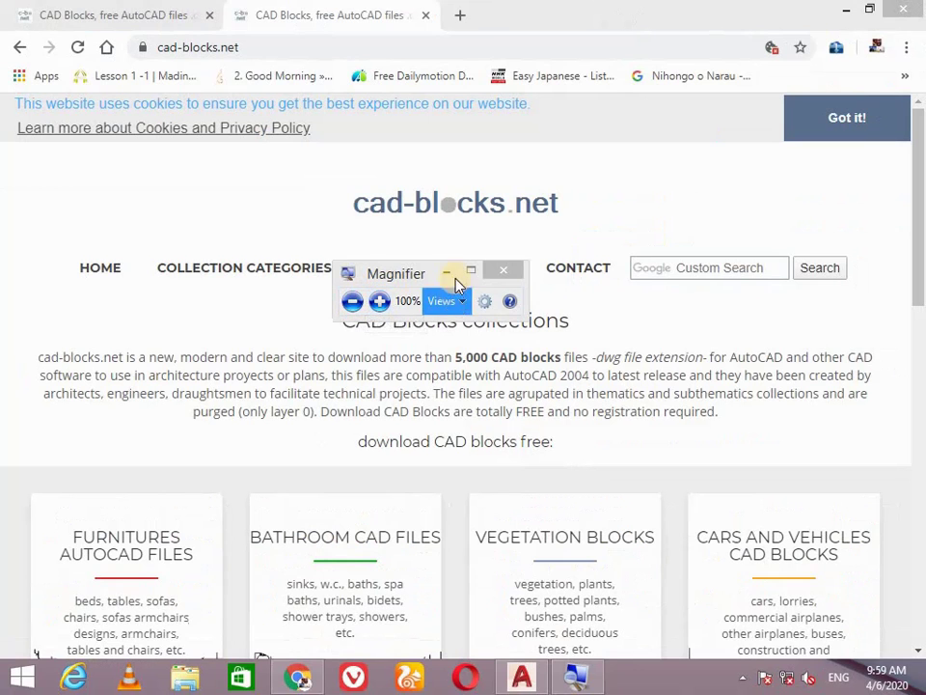
left_click(521, 273)
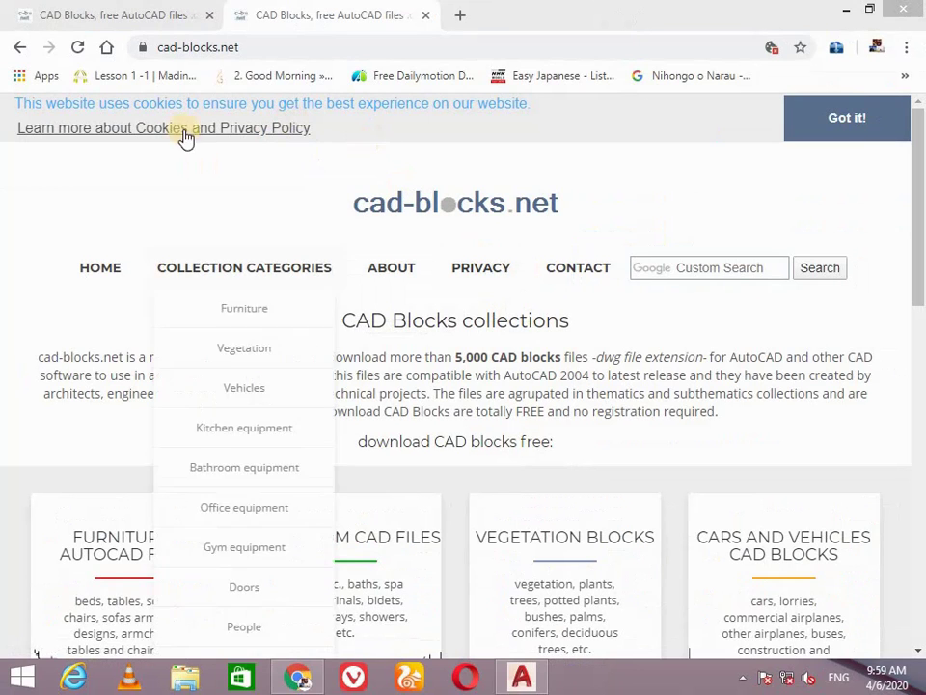
Close the duplicate cad-blocks.net tab and scroll back to the top of the home page.
left_click(212, 15)
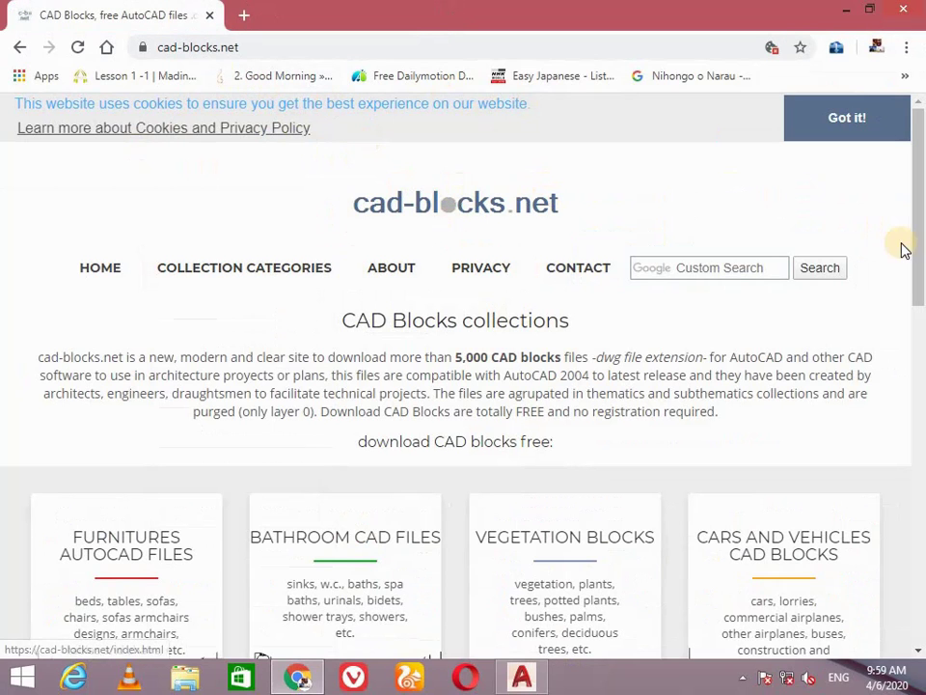
left_click_drag(916, 251, 921, 487)
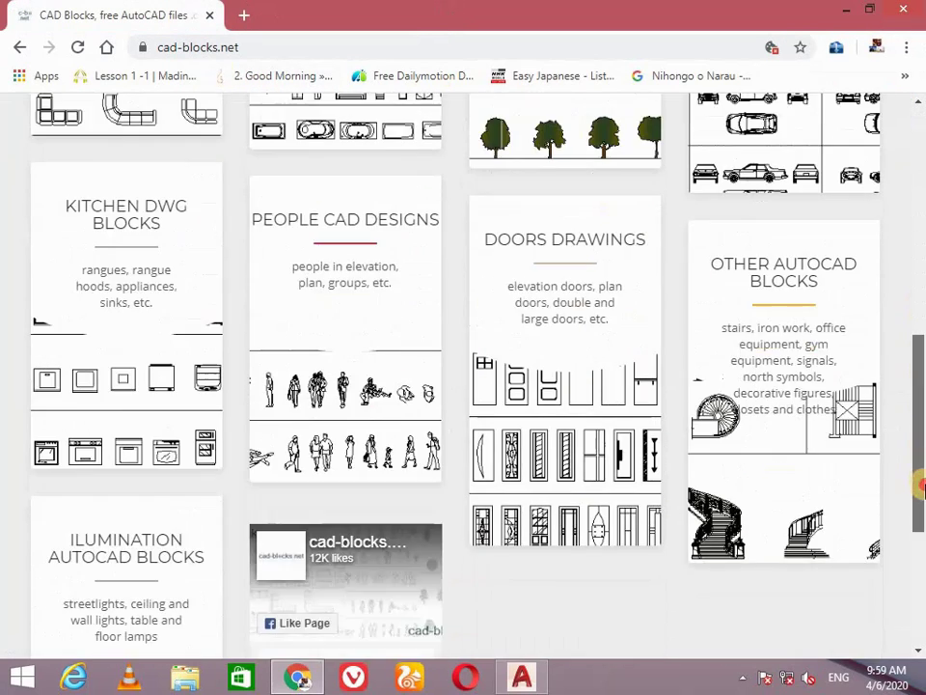
mouse_move(921, 487)
left_mouse_down()
mouse_move(921, 297)
mouse_move(911, 427)
left_mouse_up()
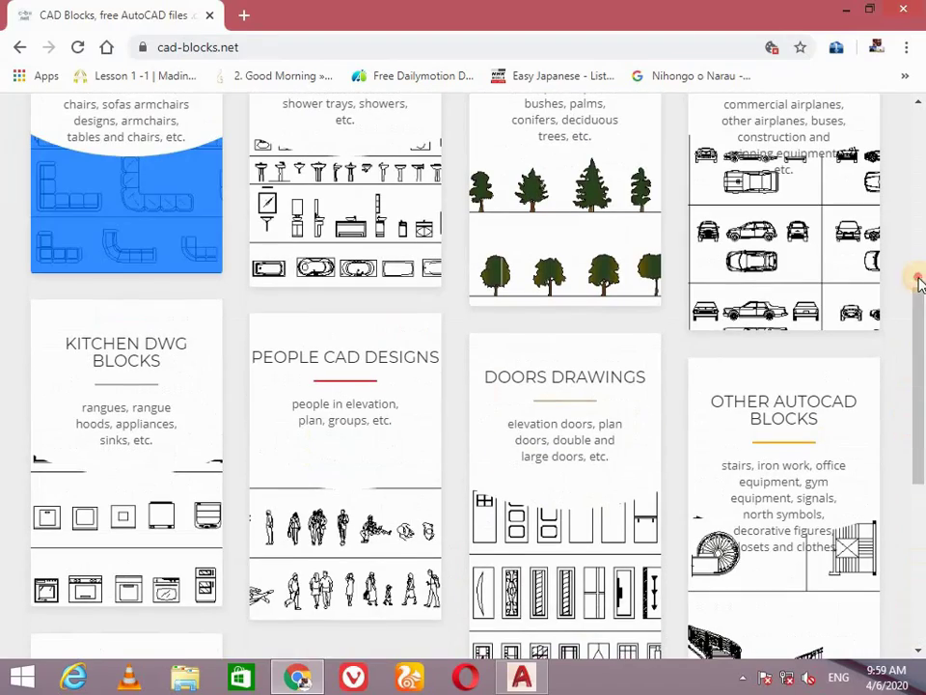
scroll(883, 348, "up", 2)
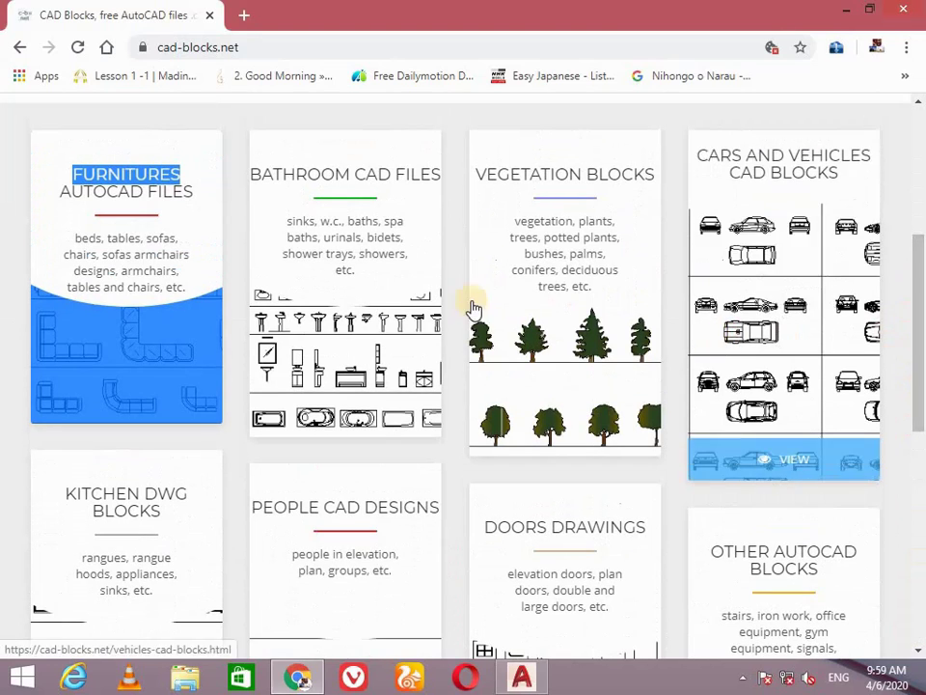
left_click(14, 235)
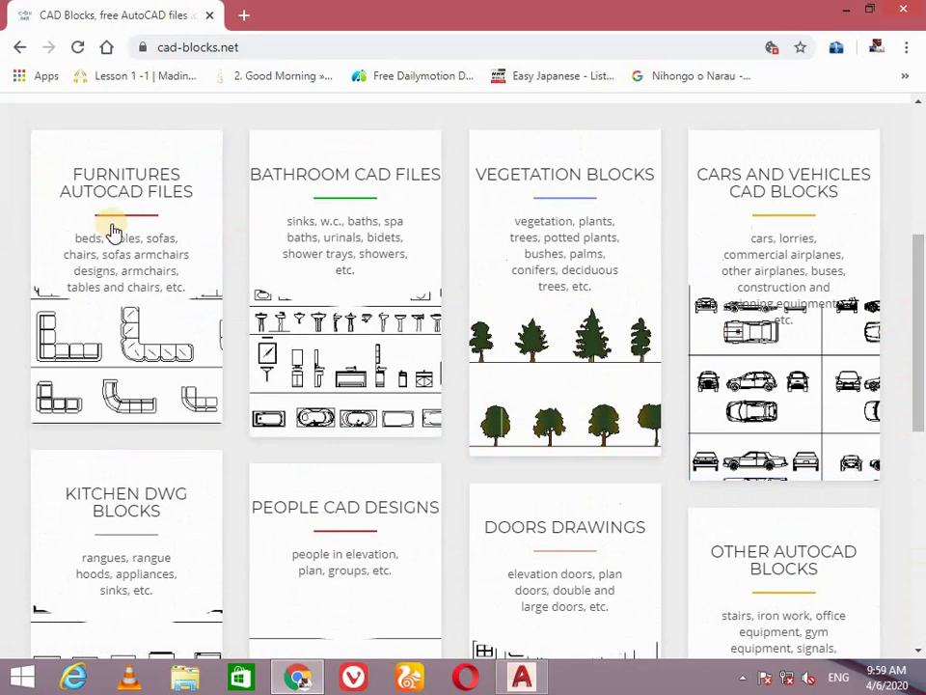
mouse_move(126, 280)
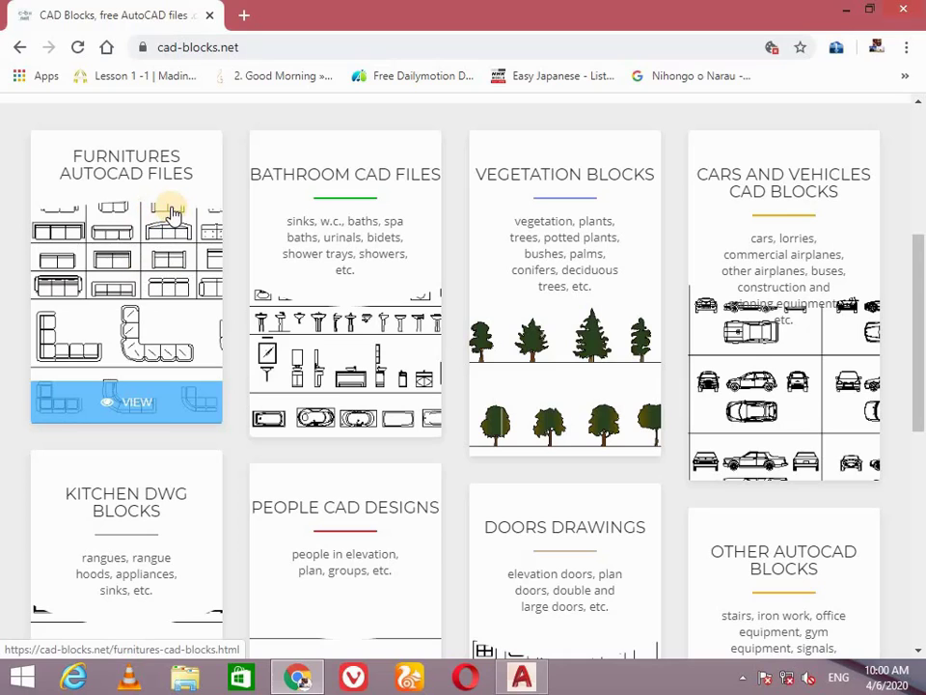
Restore and re-maximize Chrome, then scroll down through the block-category cards.
key("super+Down")
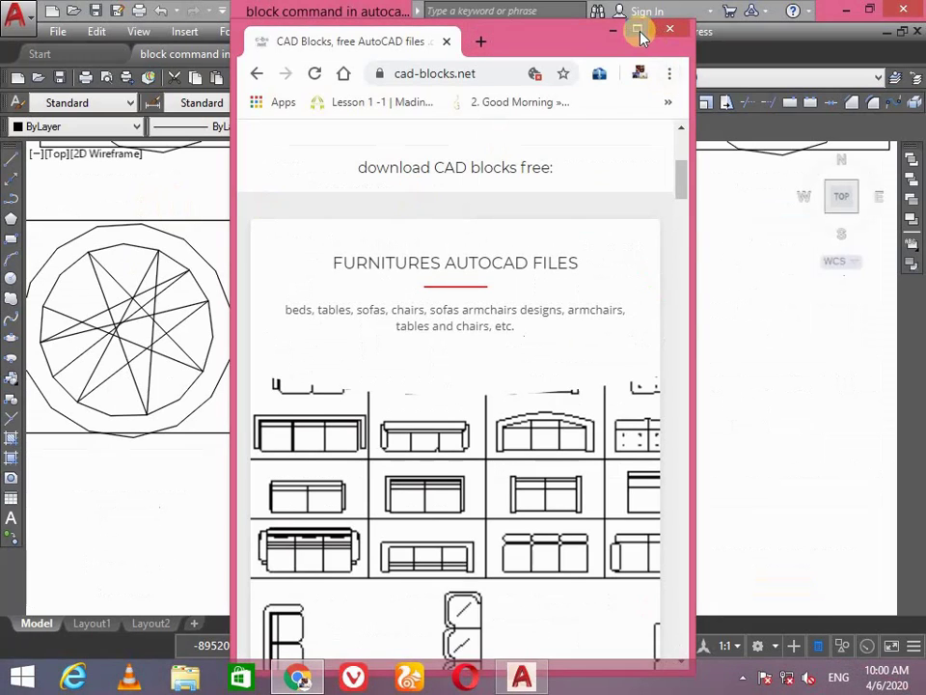
left_click(637, 30)
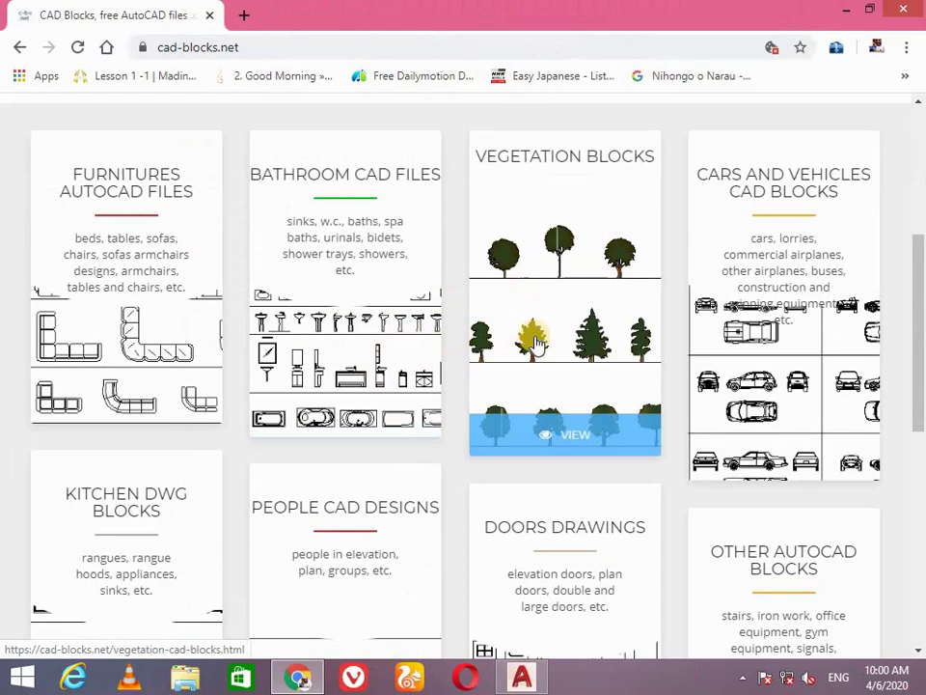
mouse_move(784, 305)
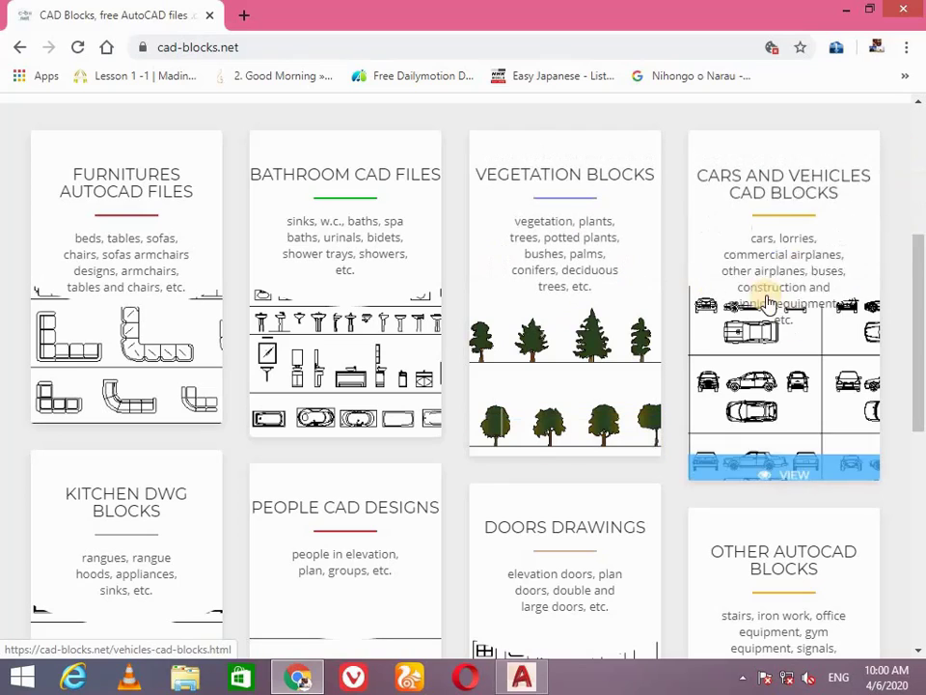
left_click_drag(921, 268, 922, 536)
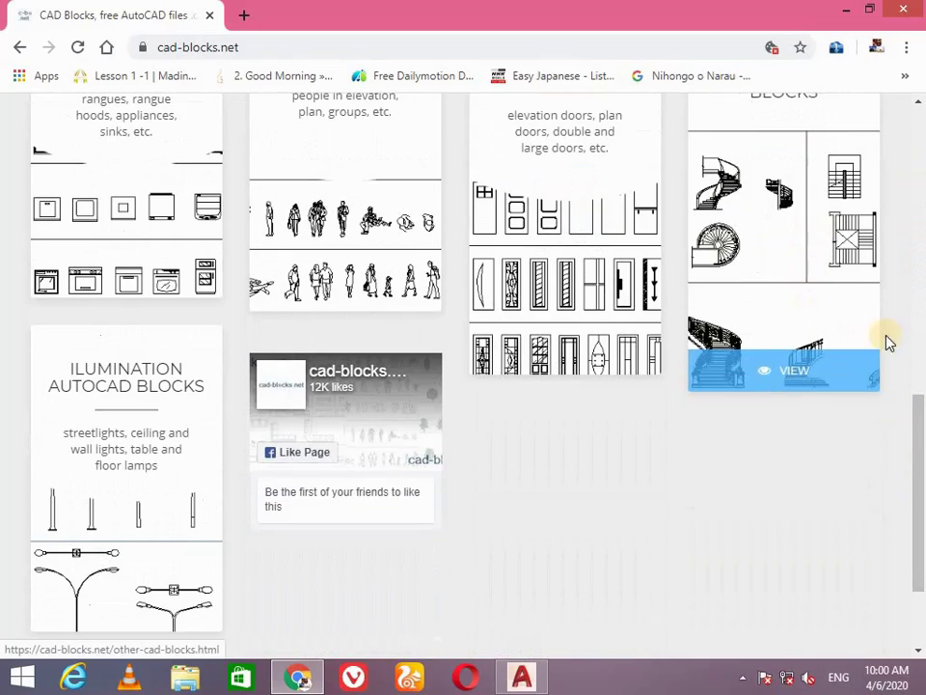
left_click_drag(921, 485, 921, 441)
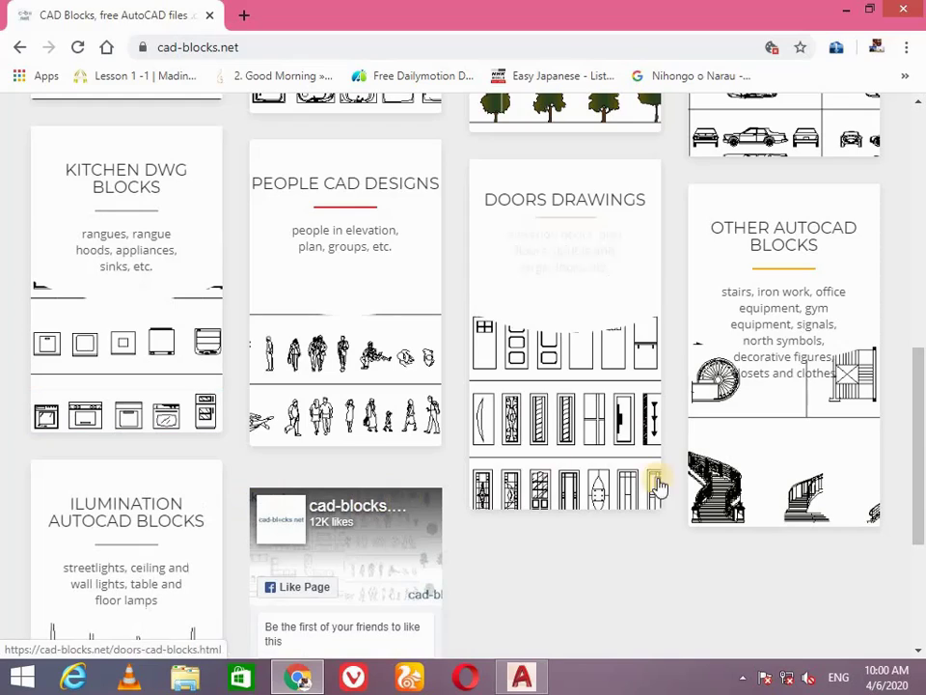
mouse_move(921, 468)
left_mouse_down()
mouse_move(922, 575)
mouse_move(921, 107)
left_mouse_up()
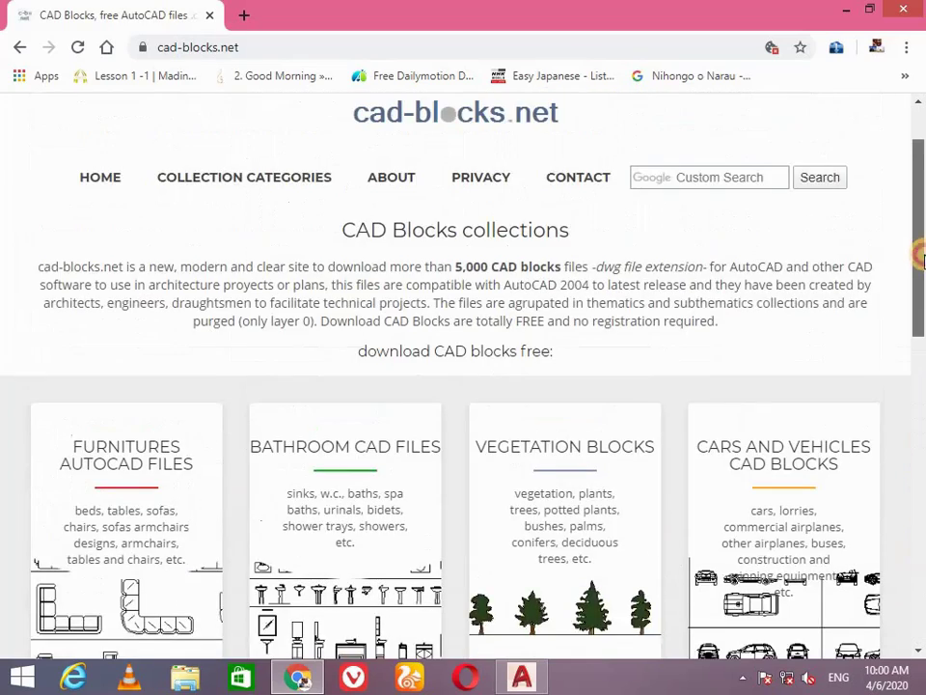
scroll(492, 415, "down", 2)
mouse_move(565, 376)
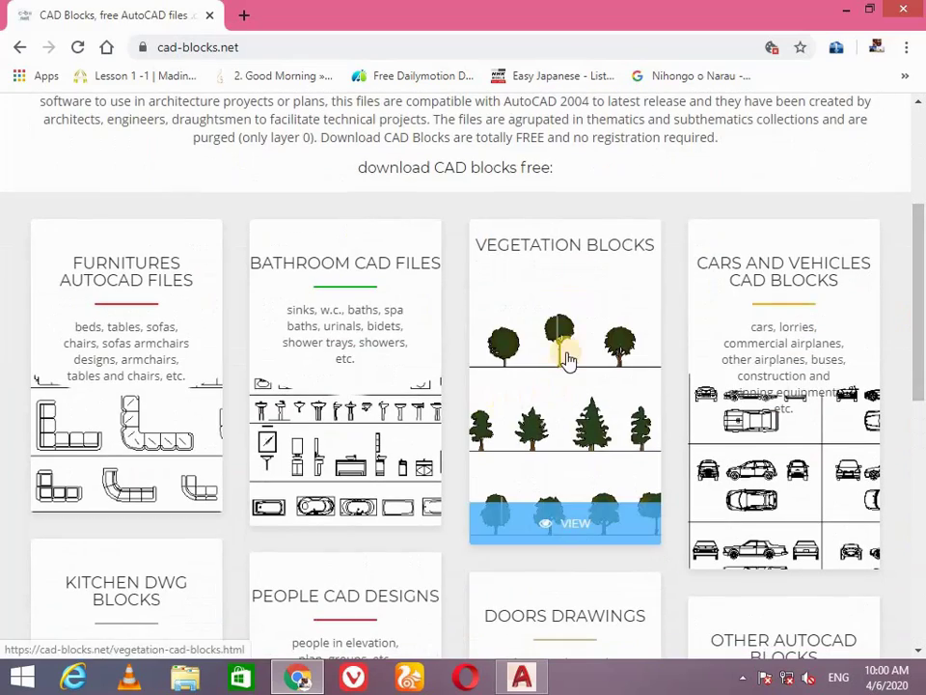
Open the Vegetation blocks collection and scroll the Simple Color Trees Elevation page to its download link.
left_click(570, 355)
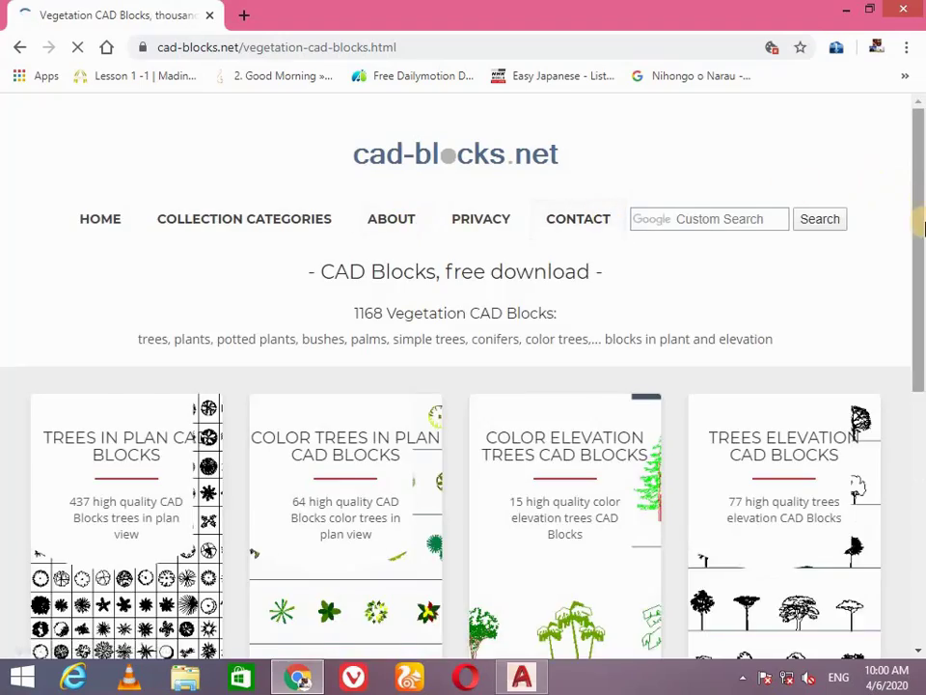
mouse_move(920, 289)
left_mouse_down()
mouse_move(919, 641)
mouse_move(921, 357)
left_mouse_up()
scroll(917, 358, "down", 1)
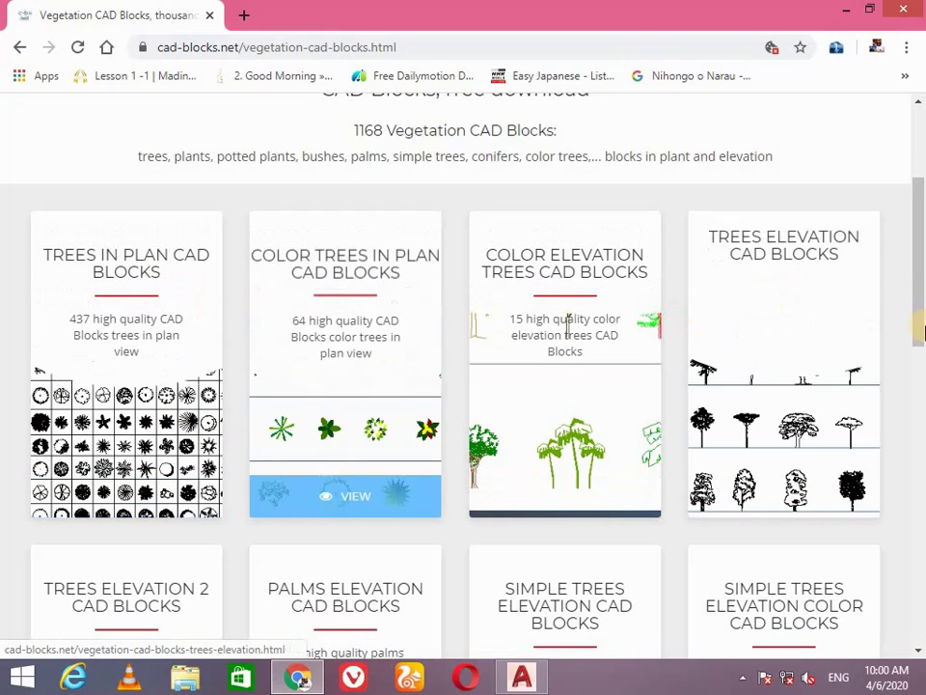
left_click_drag(919, 297, 920, 338)
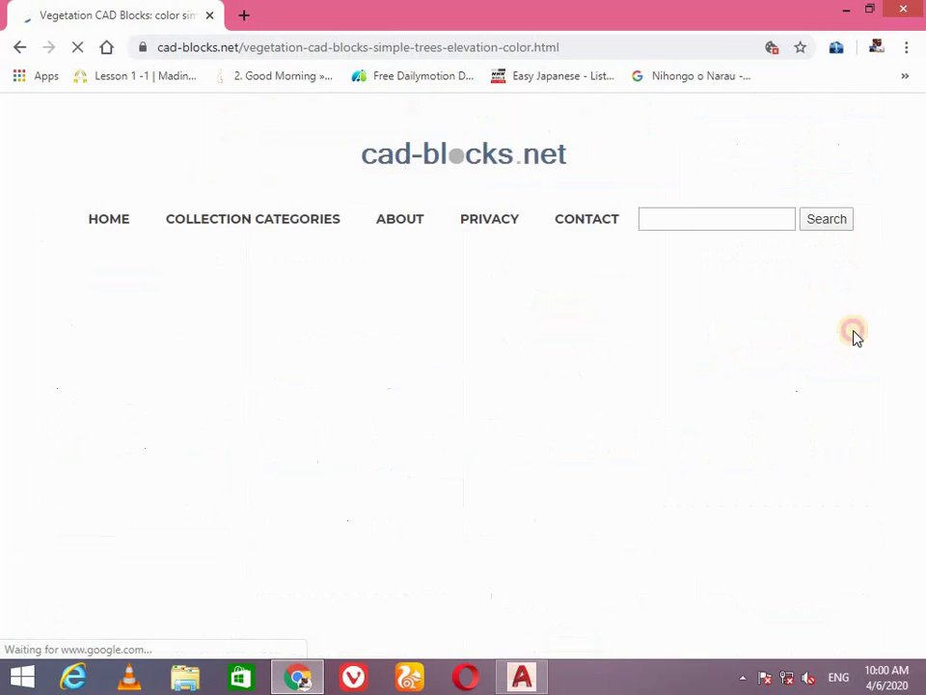
mouse_move(921, 128)
left_mouse_down()
mouse_move(922, 236)
mouse_move(922, 166)
left_mouse_up()
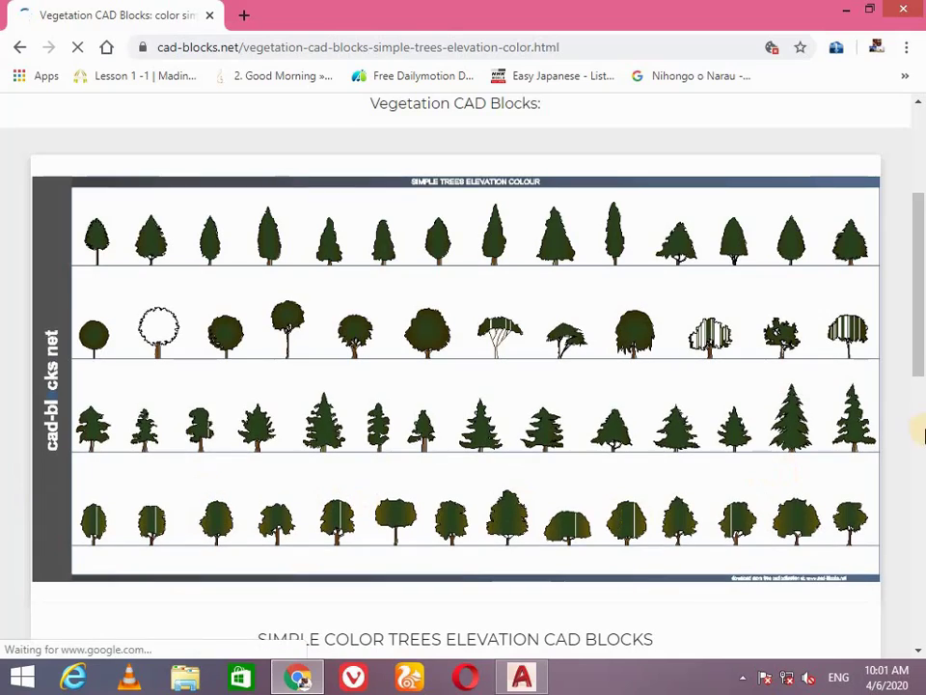
left_click_drag(920, 289, 920, 525)
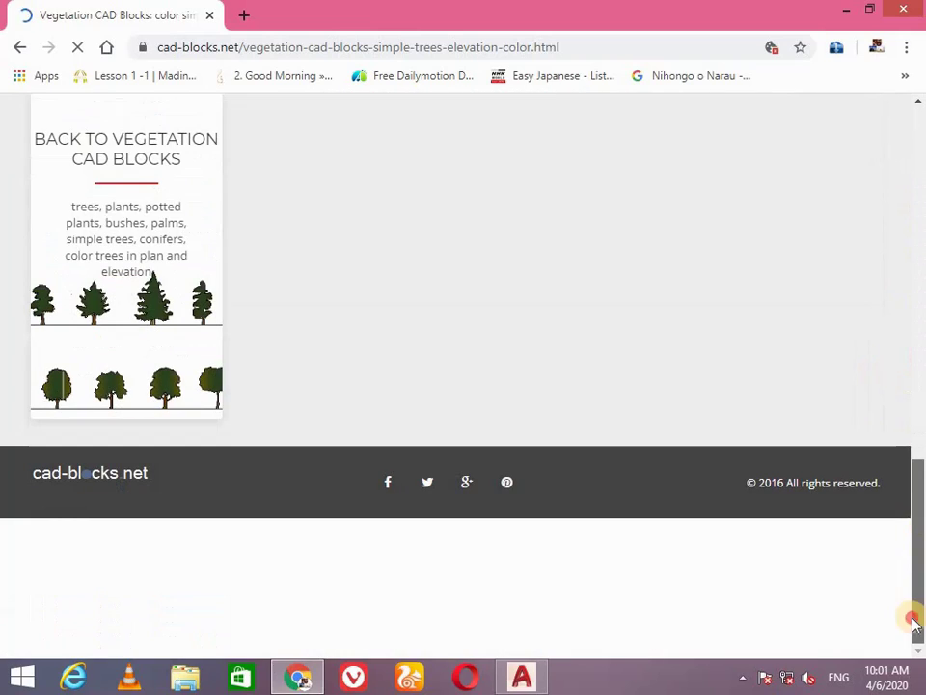
left_click_drag(915, 623, 919, 246)
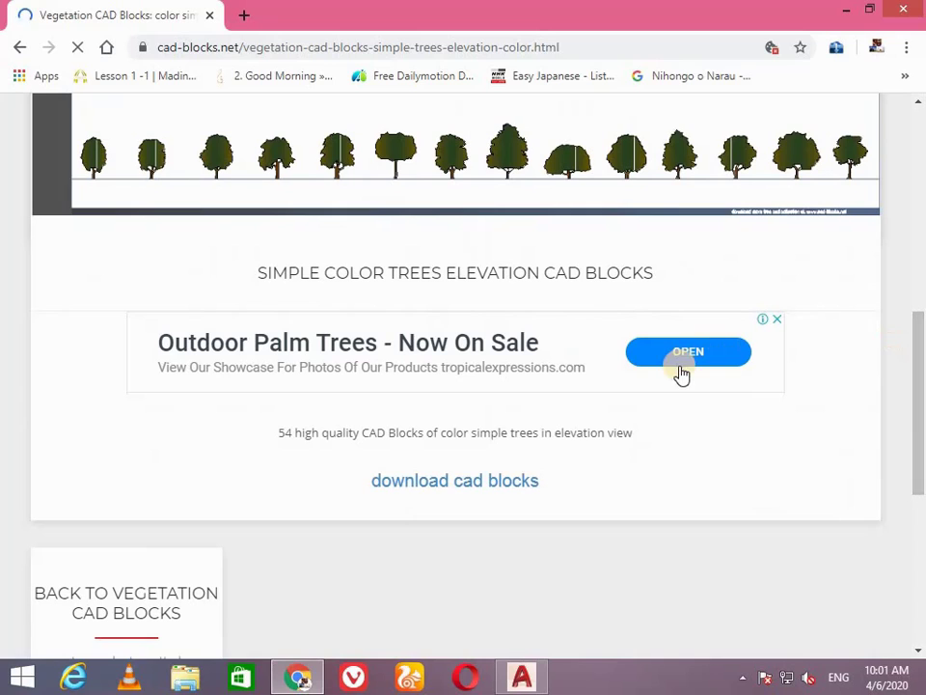
Download the 515 KB color-trees elevation zip with Xtreme Download Manager into Downloads\Compressed.
left_click(433, 487)
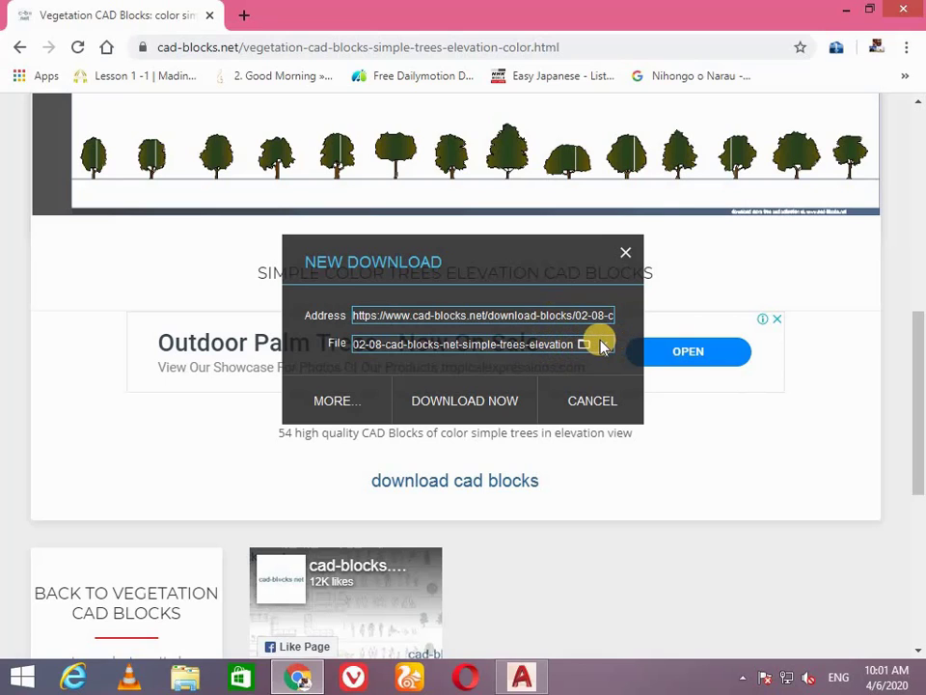
left_click(603, 344)
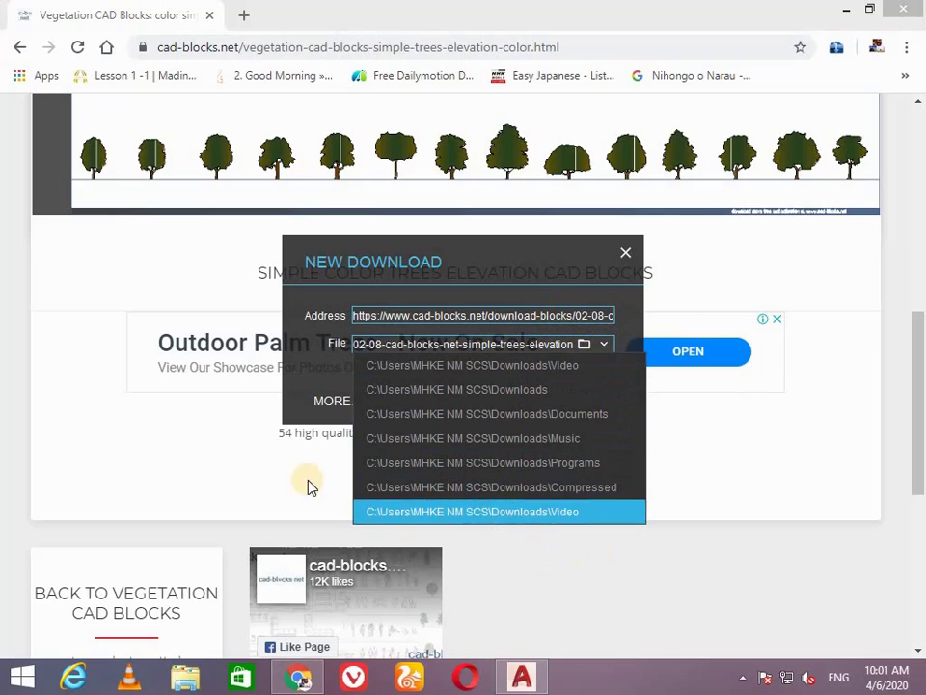
left_click(320, 345)
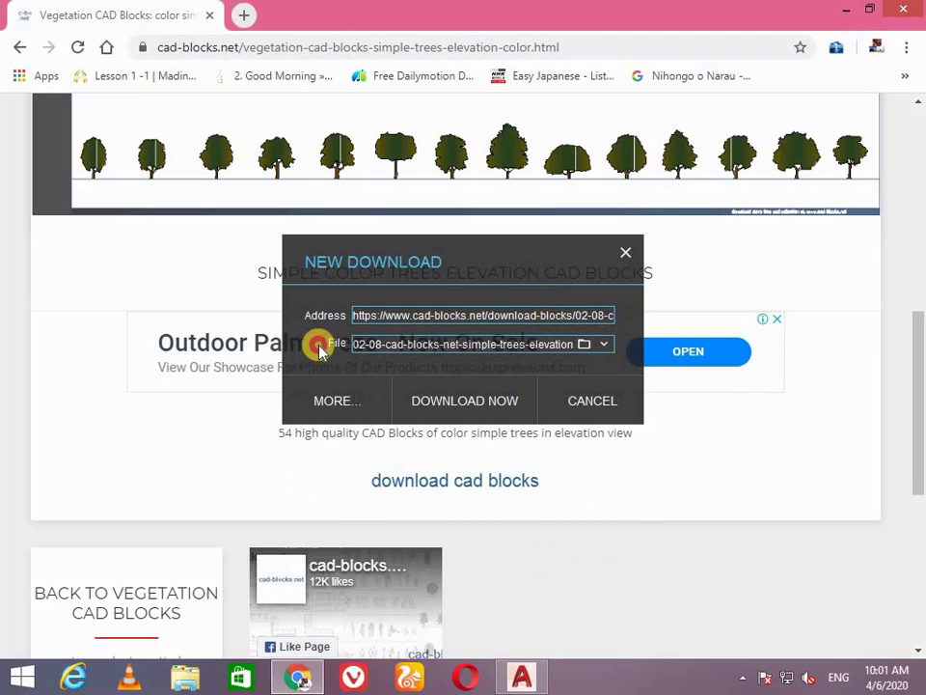
left_click(494, 407)
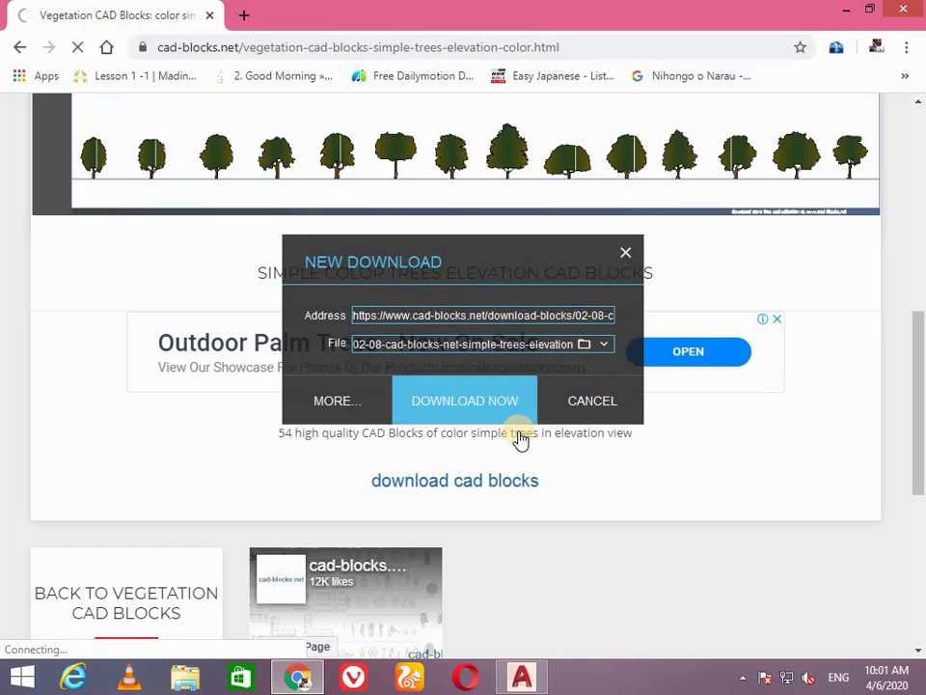
left_click(512, 398)
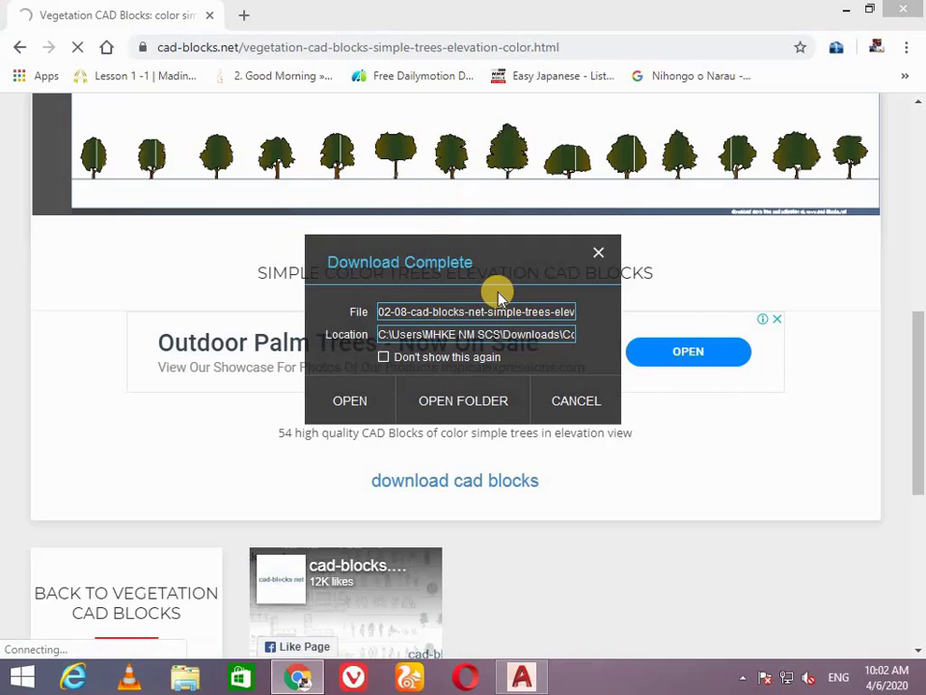
left_click(336, 407)
Show the download in Downloads\Compressed, close Chrome, and select the tree-blocks zip.
left_click(473, 409)
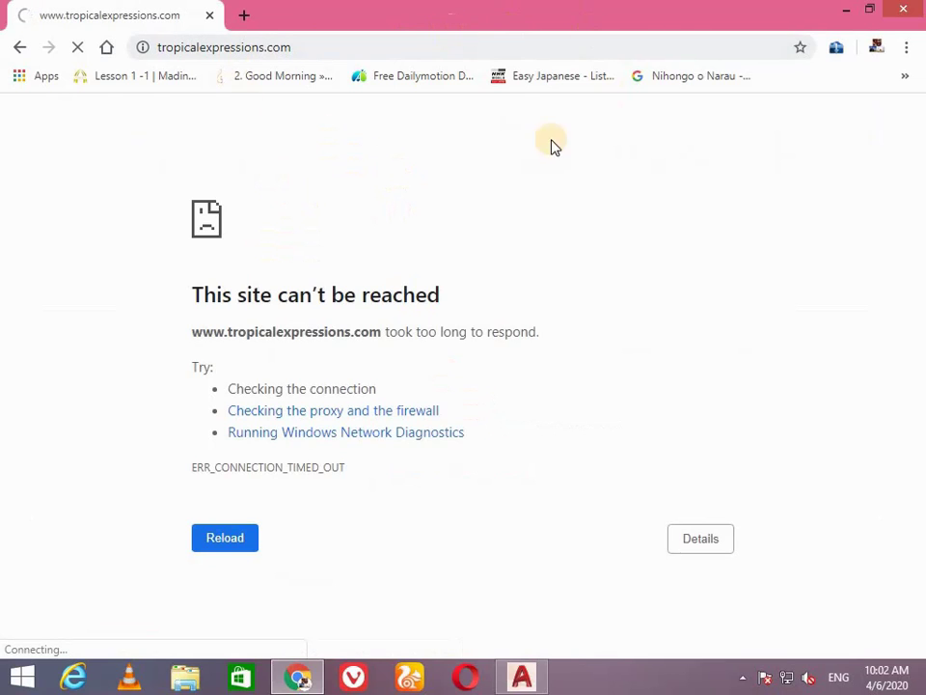
left_click(243, 26)
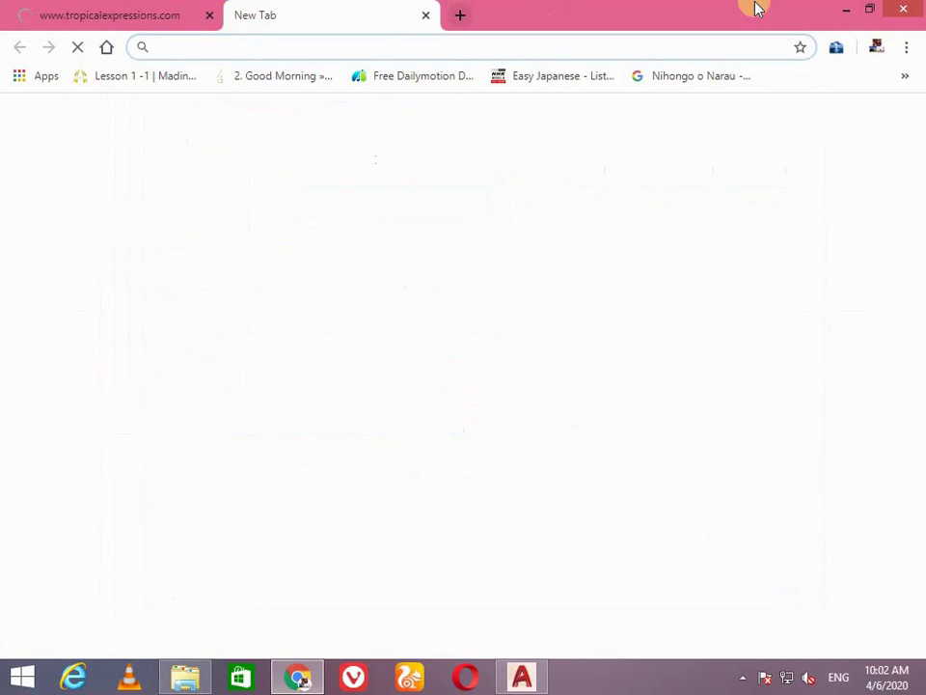
left_click(909, 8)
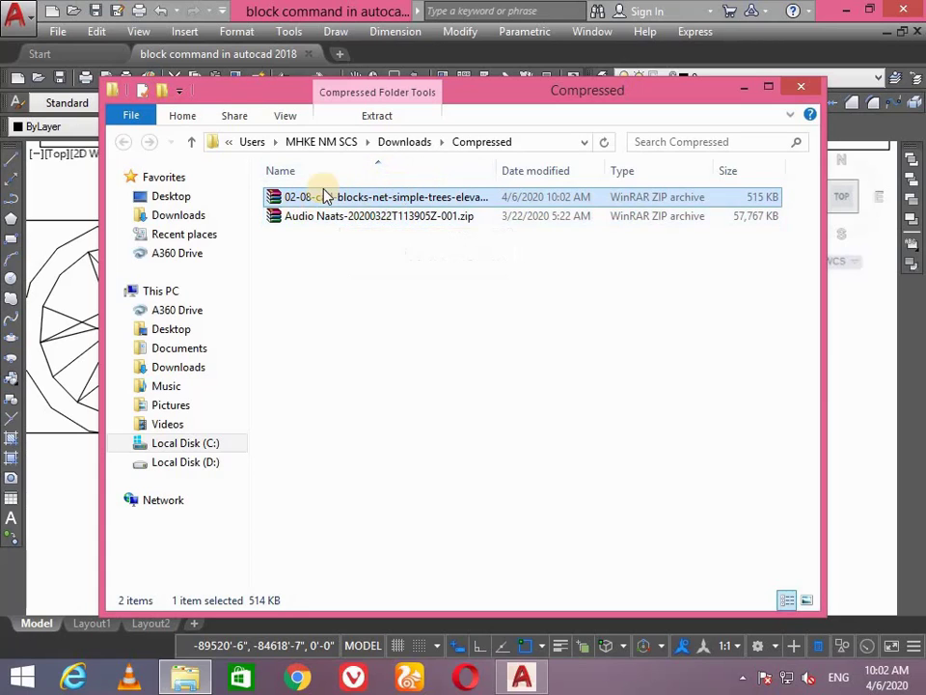
left_click(342, 291)
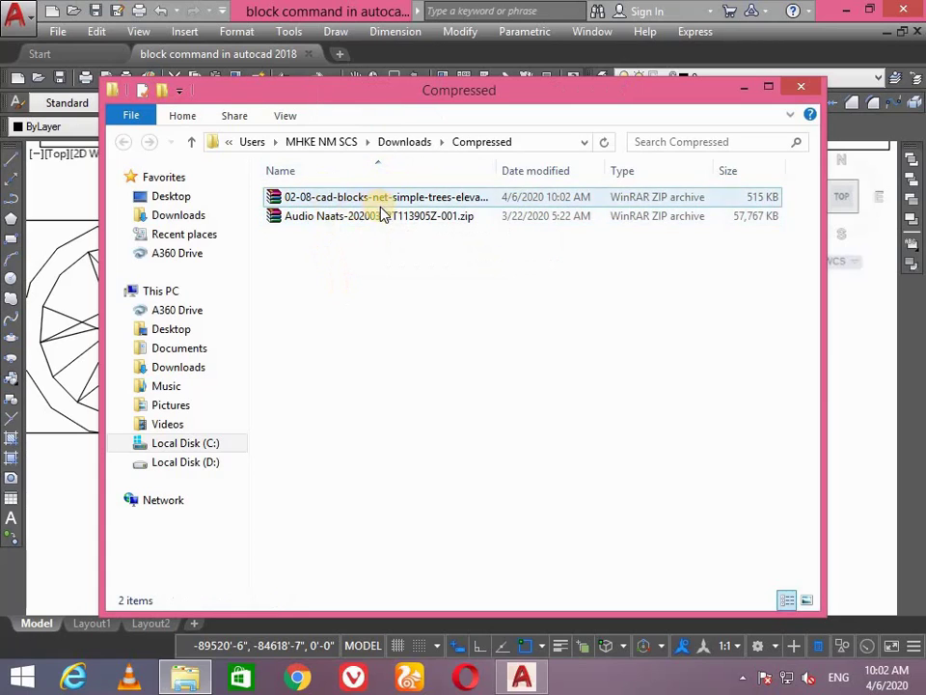
left_click(413, 201)
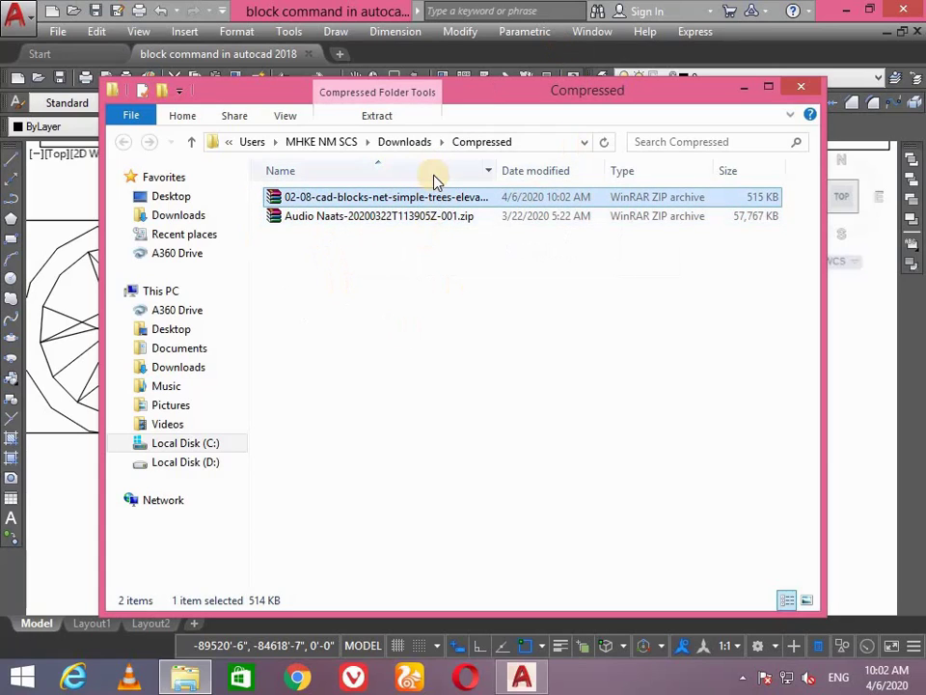
Extract the zip to 02-08-cad-blocks-net-simple-trees-elevation-colour and select its DWG file.
right_click(366, 197)
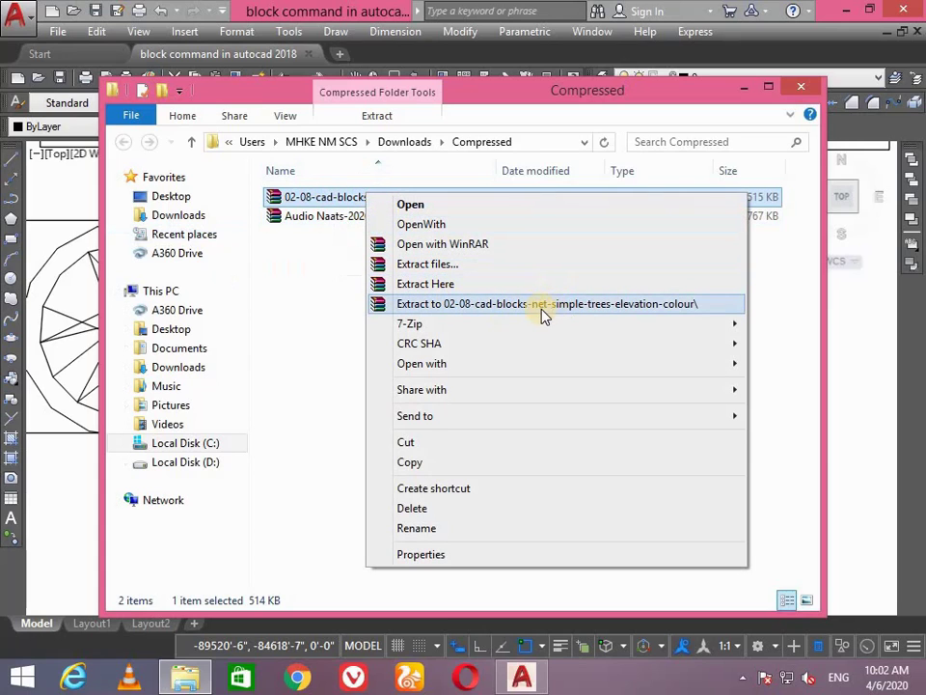
left_click(598, 304)
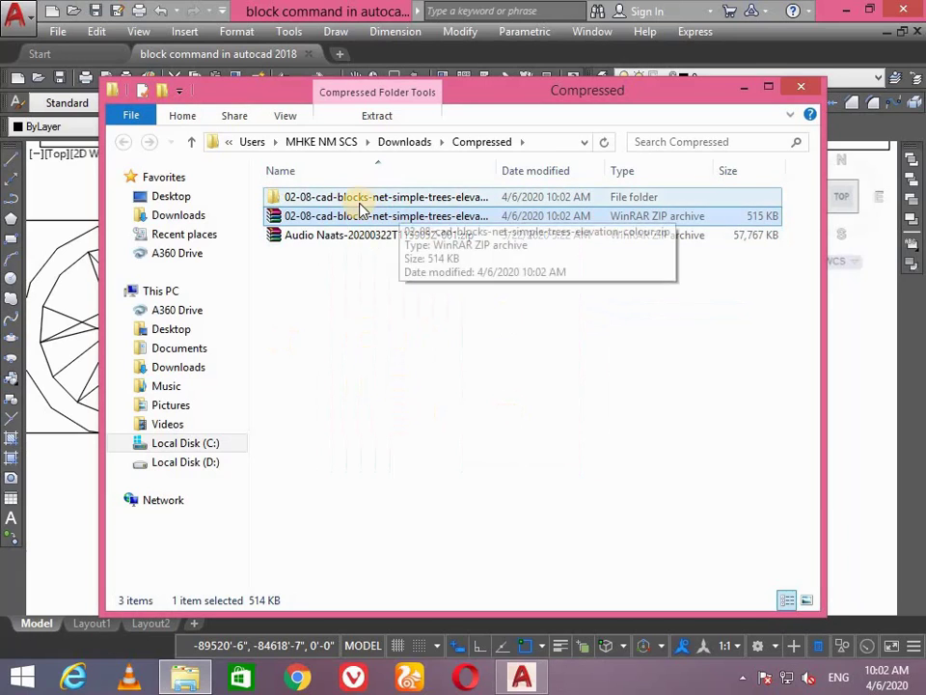
left_click(362, 200)
double_click(362, 202)
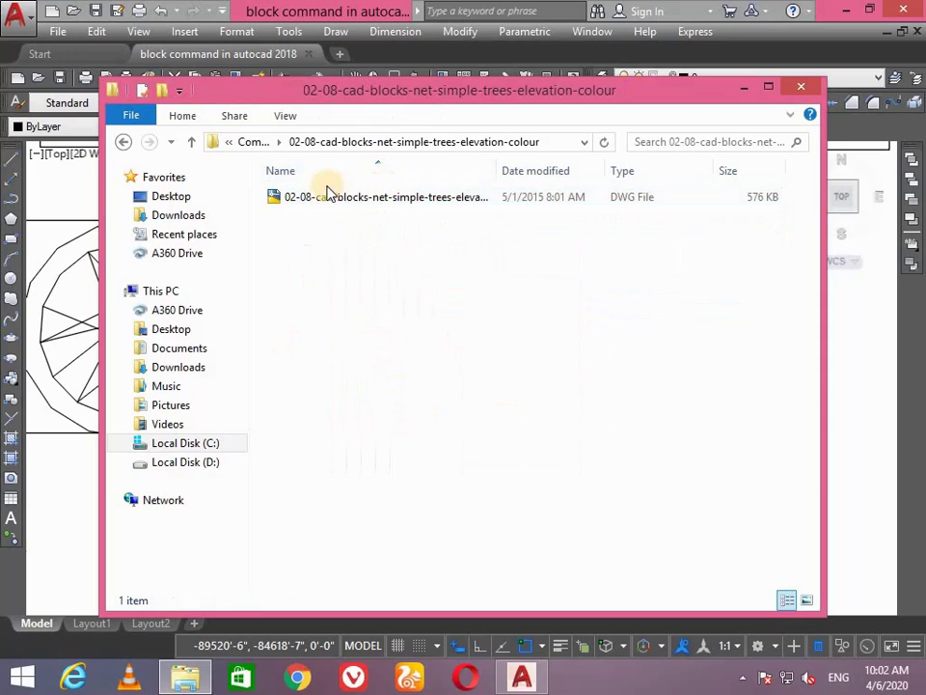
left_click(440, 195)
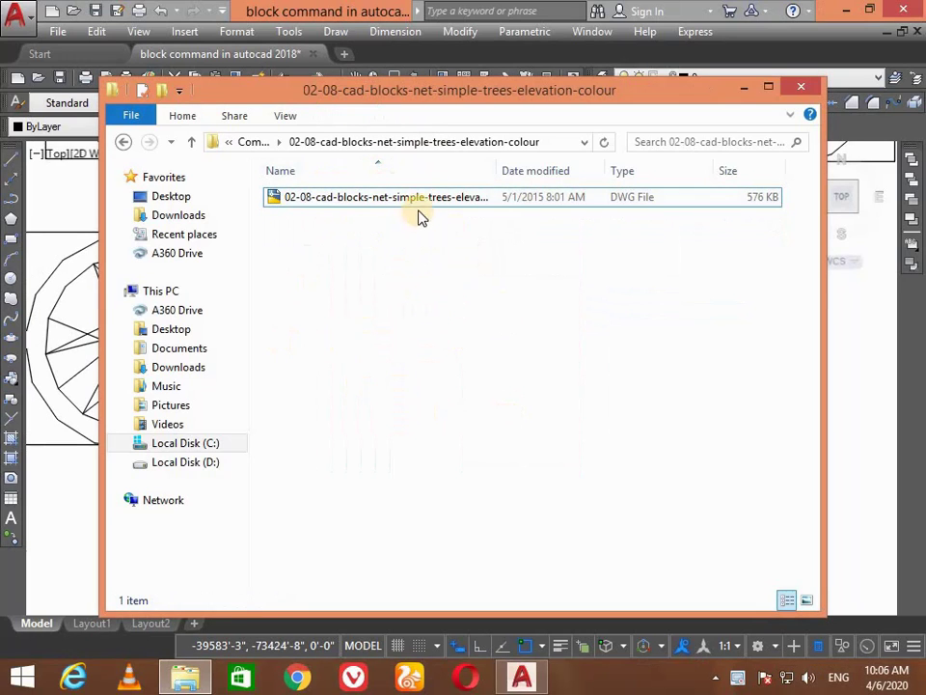
Open the 02-08-cad-blocks-net-simple-trees-elevation-colour DWG and zoom around its four rows of tree elevations.
left_click(440, 198)
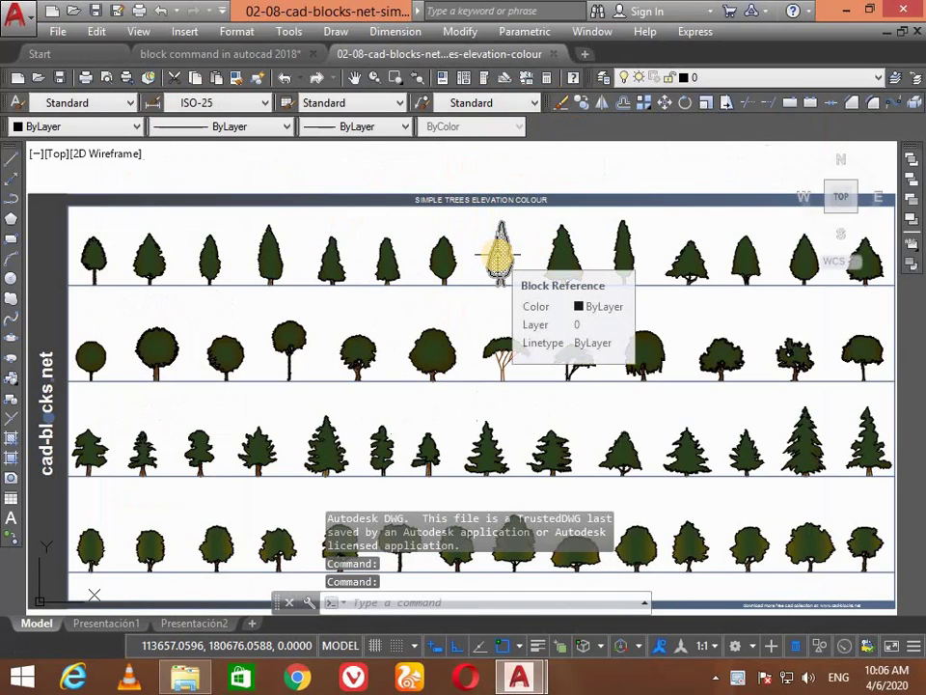
scroll(501, 256, "down", 2)
scroll(500, 260, "down", 2)
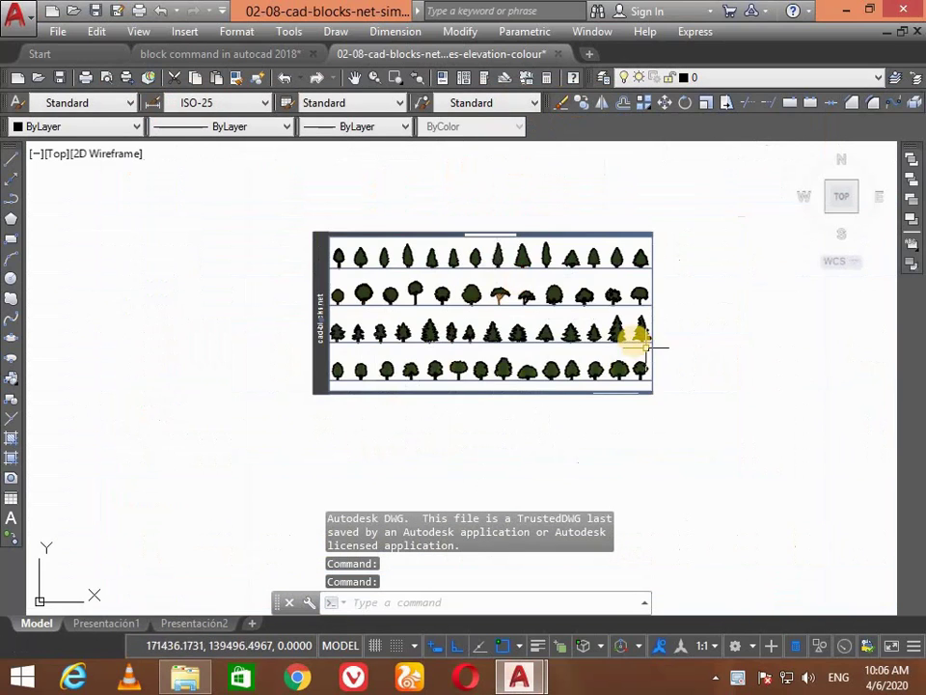
scroll(531, 323, "up", 3)
scroll(628, 382, "up", 2)
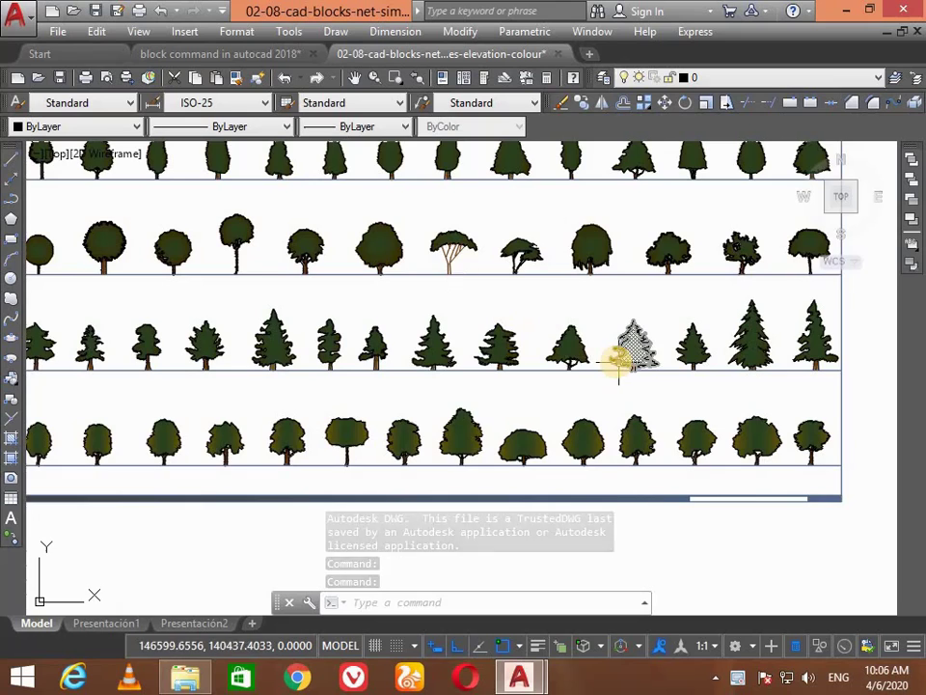
scroll(616, 362, "down", 2)
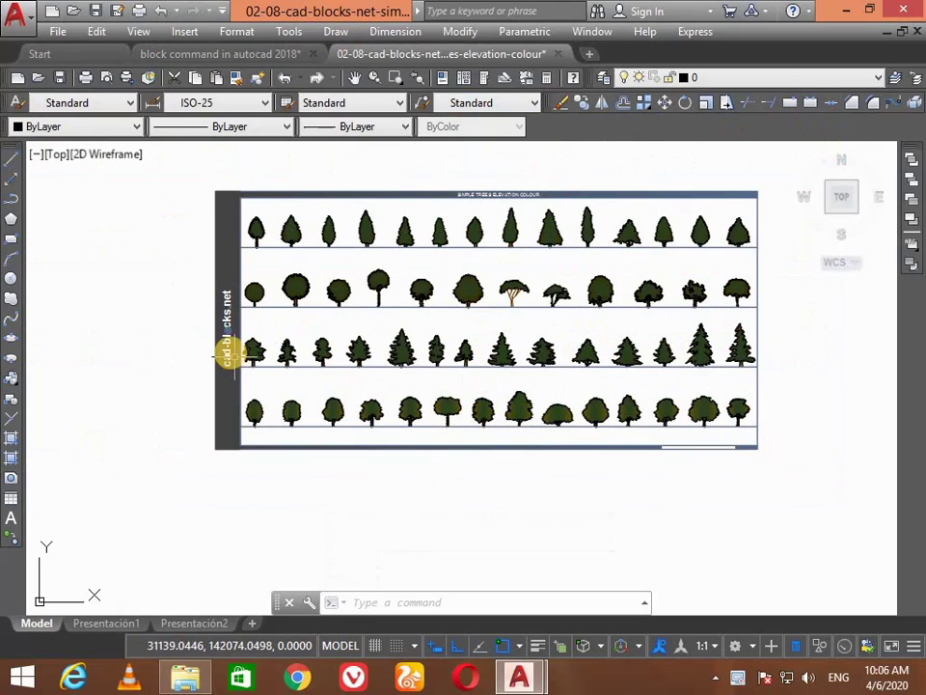
Select two pine-tree blocks in the third row of the tree sheet.
left_click(379, 347)
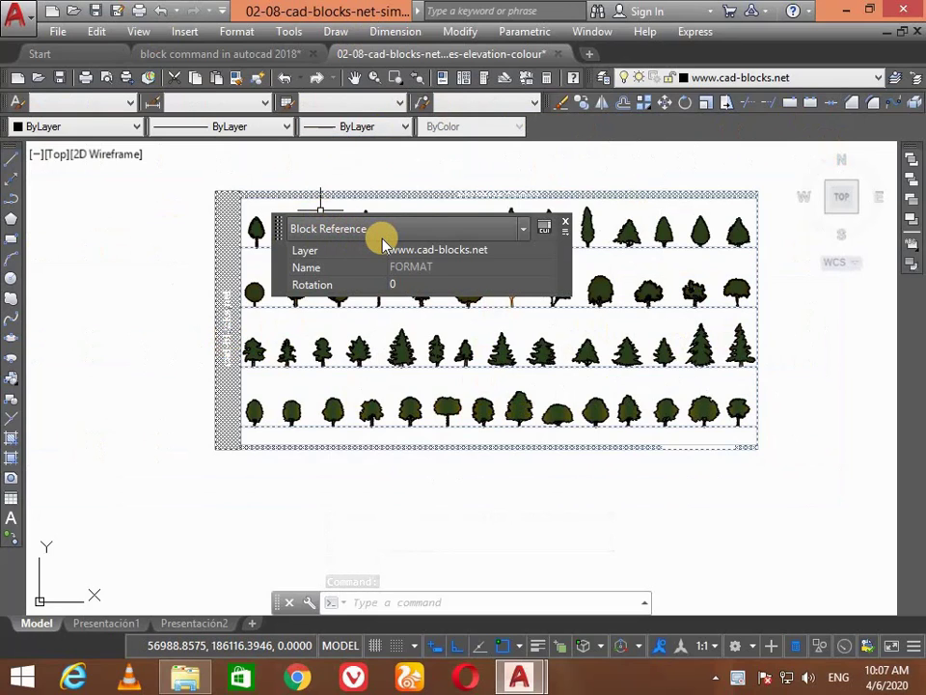
left_click(401, 355)
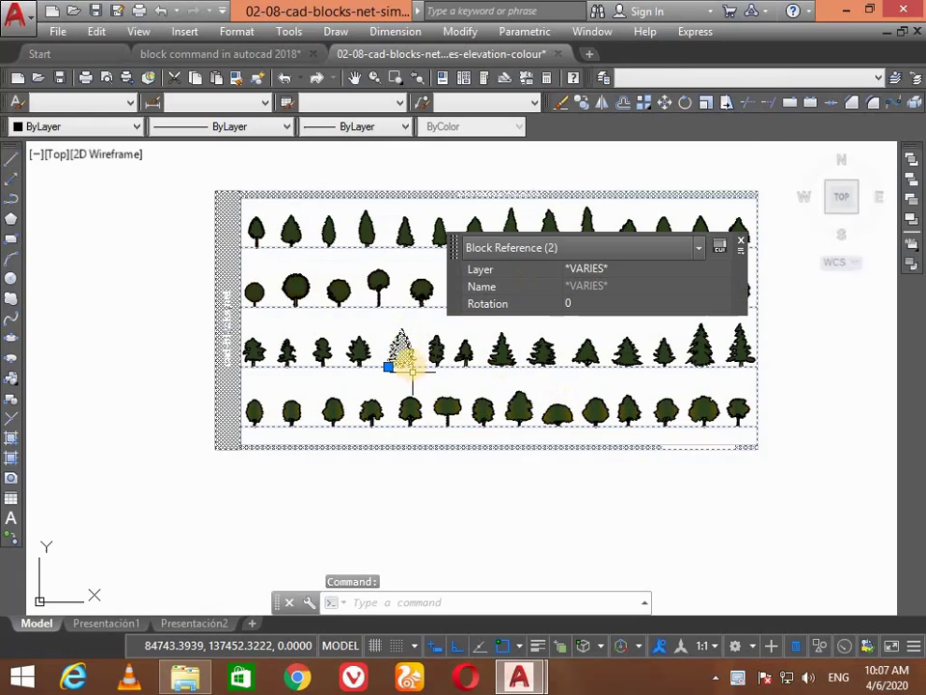
scroll(403, 362, "up", 5)
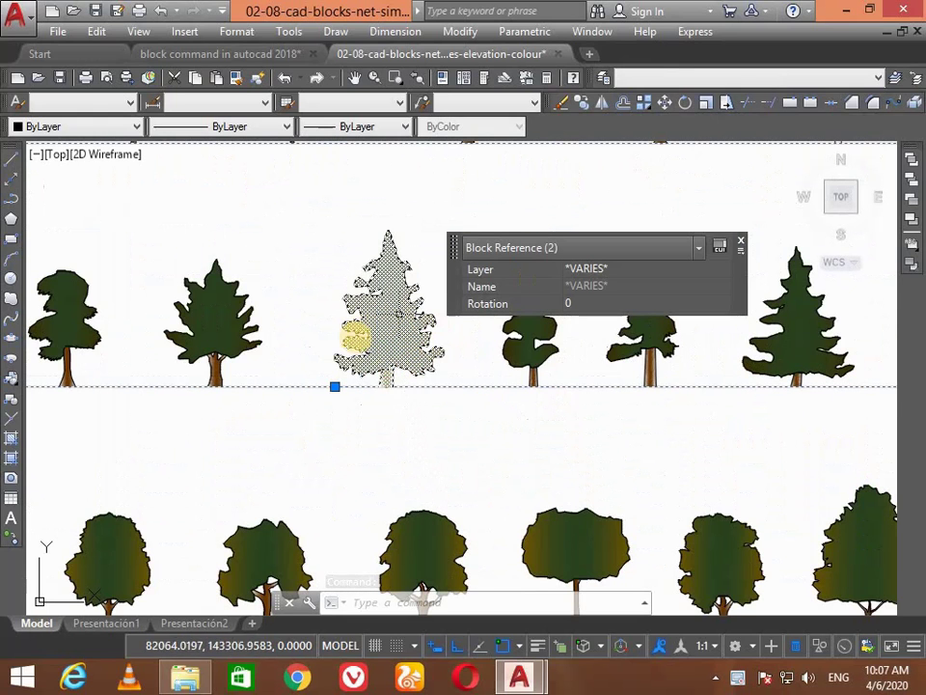
left_click(211, 328)
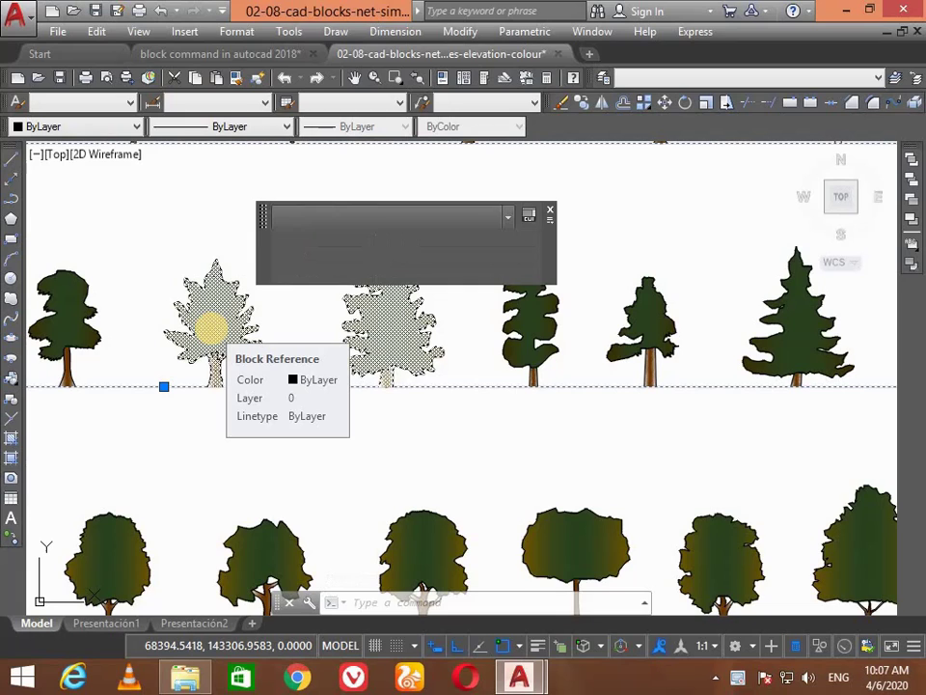
Copy the selected trees to the clipboard with Edit > Copy.
left_click(100, 35)
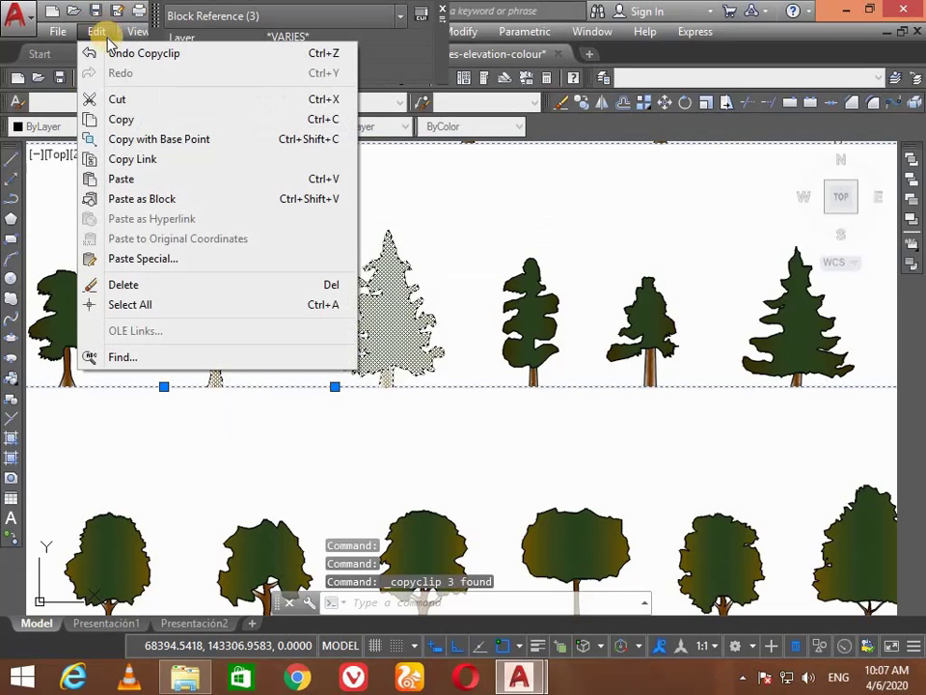
left_click(172, 125)
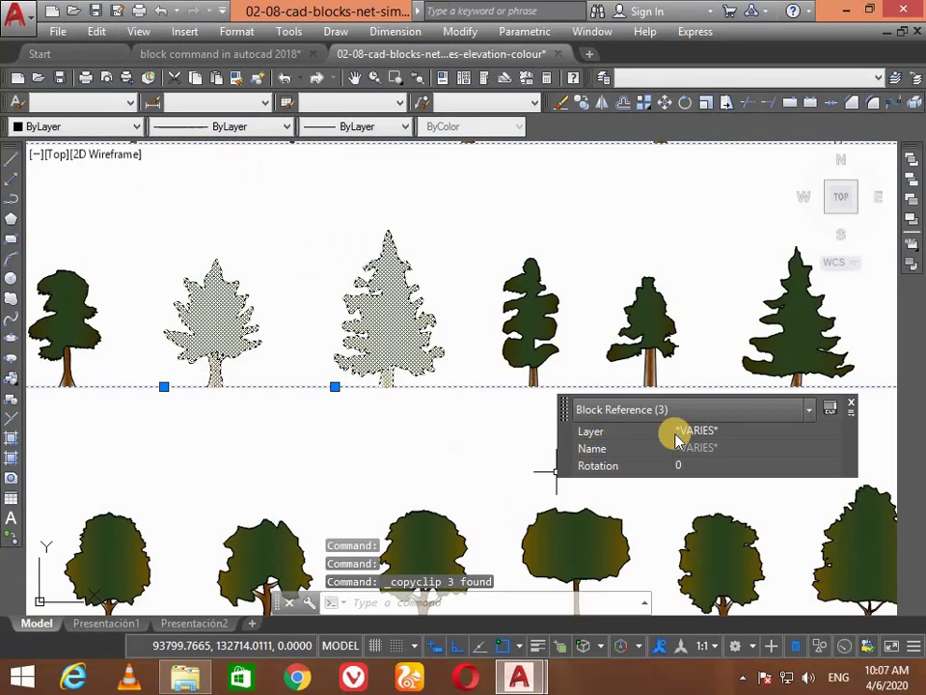
scroll(767, 318, "down", 4)
scroll(767, 320, "down", 2)
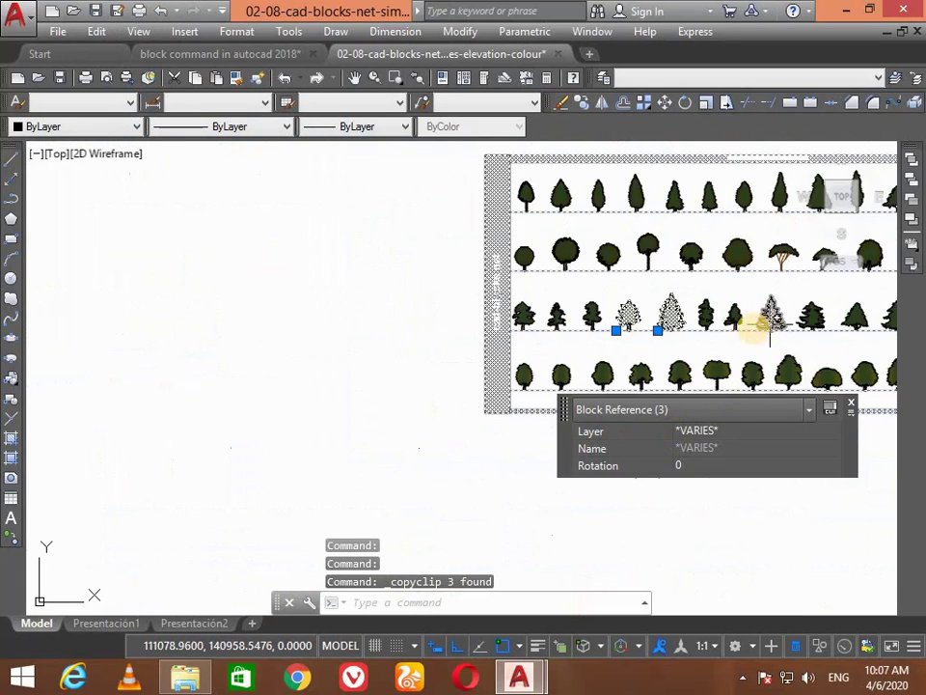
left_click(311, 327)
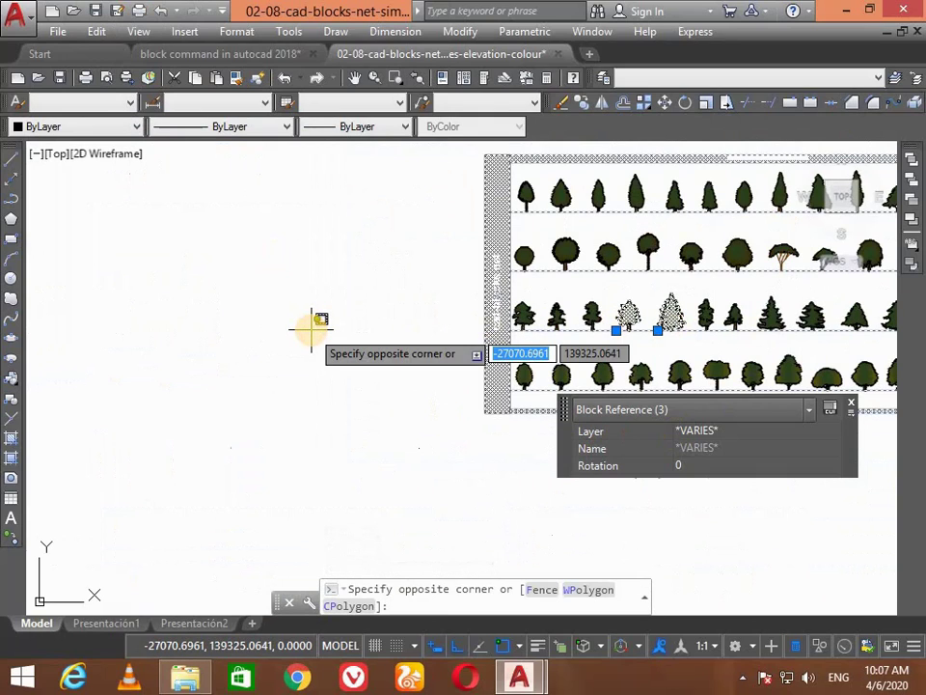
key("Escape")
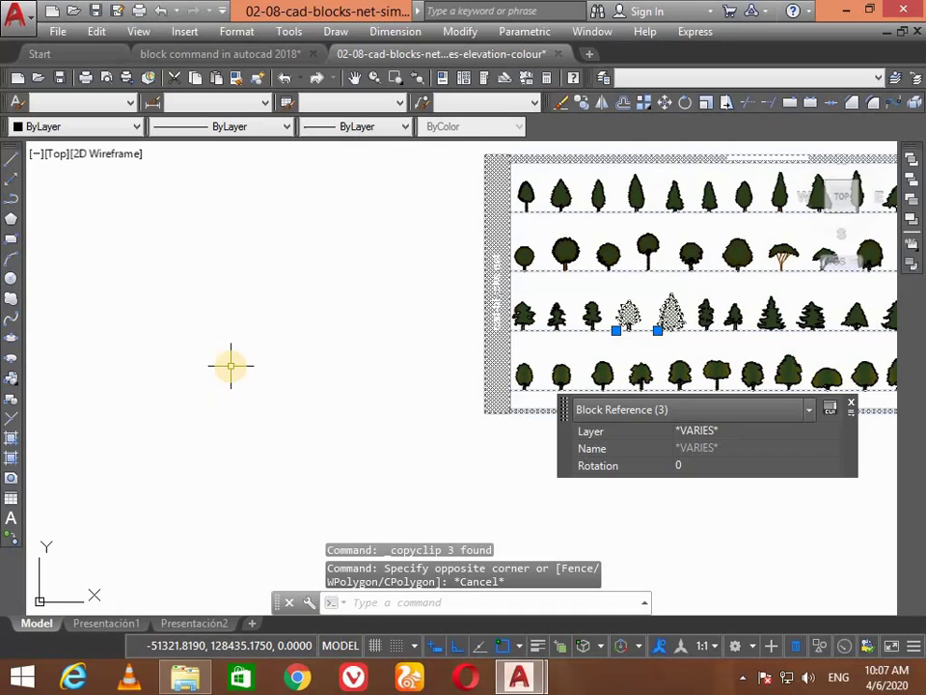
Test-paste the trees left of the sheet with Ctrl+V, then undo the paste.
key("ctrl+v")
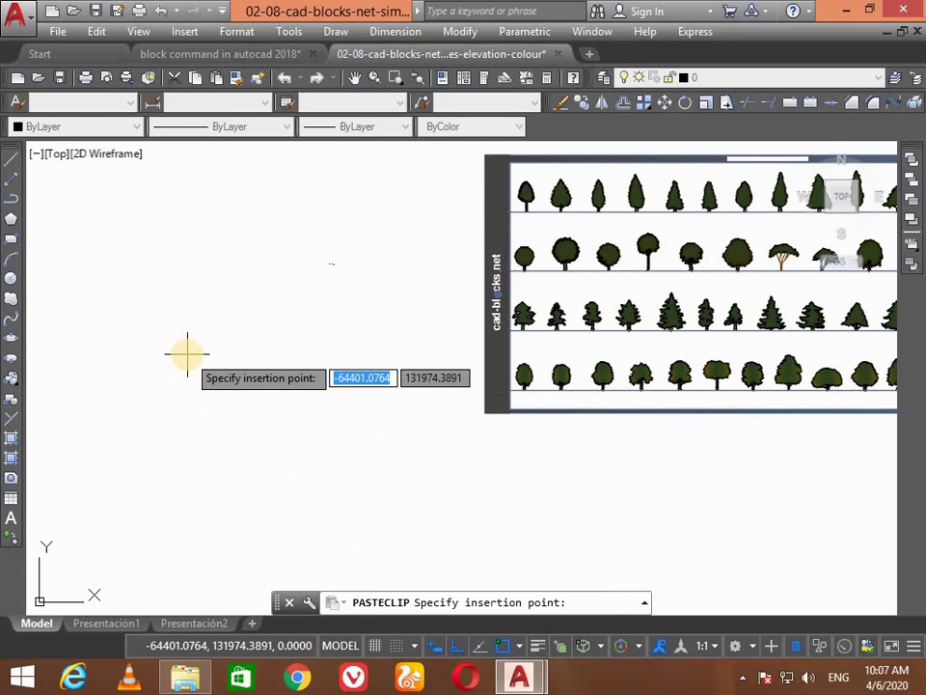
left_click(186, 354)
key("Escape")
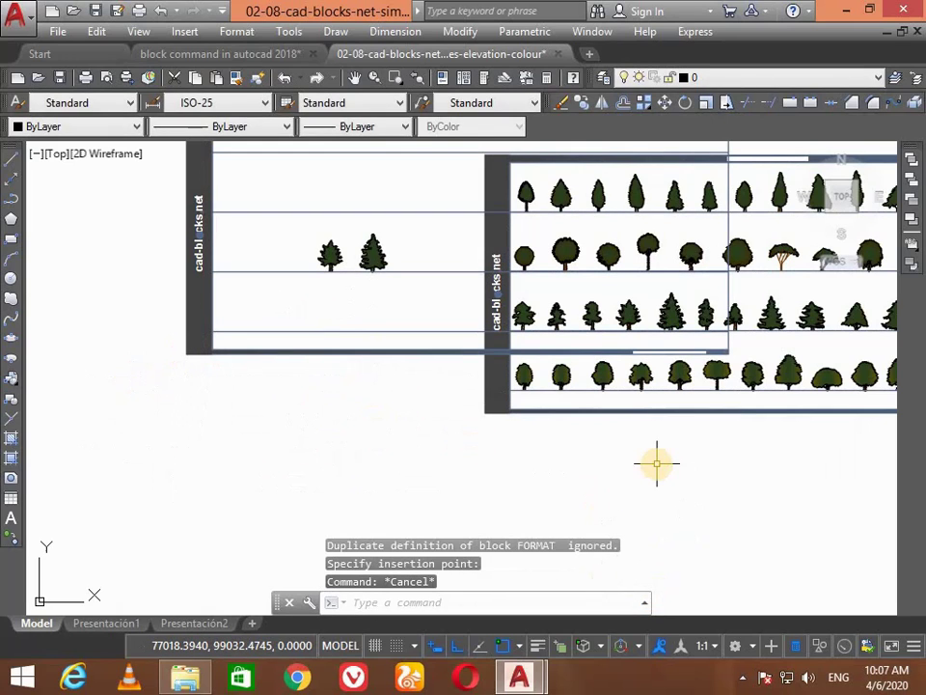
key("ctrl+z")
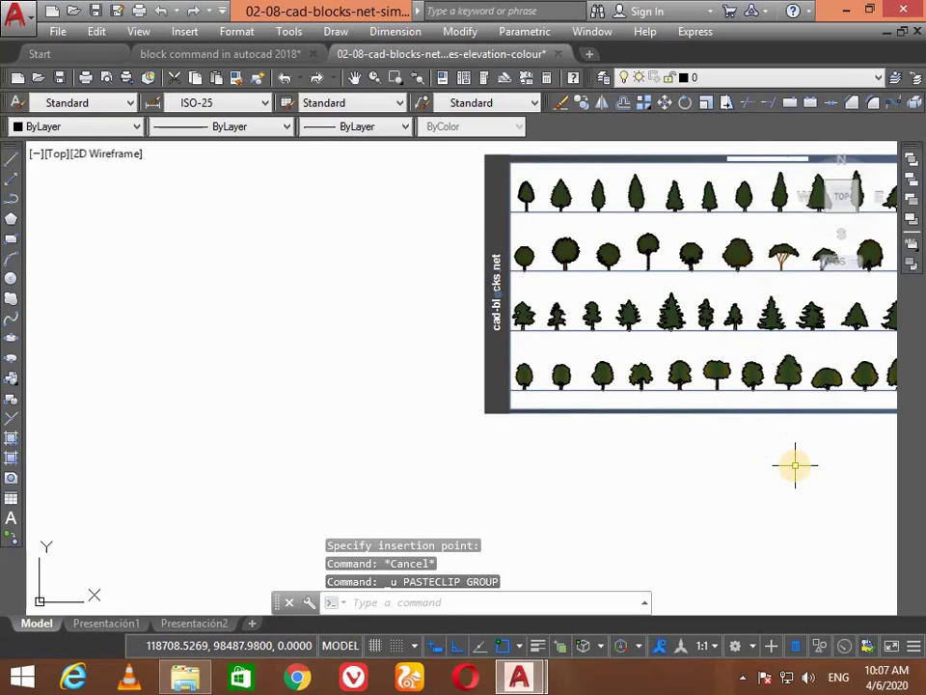
Pan the tree sheet left and copy one third-row pine tree to the clipboard.
left_click(355, 77)
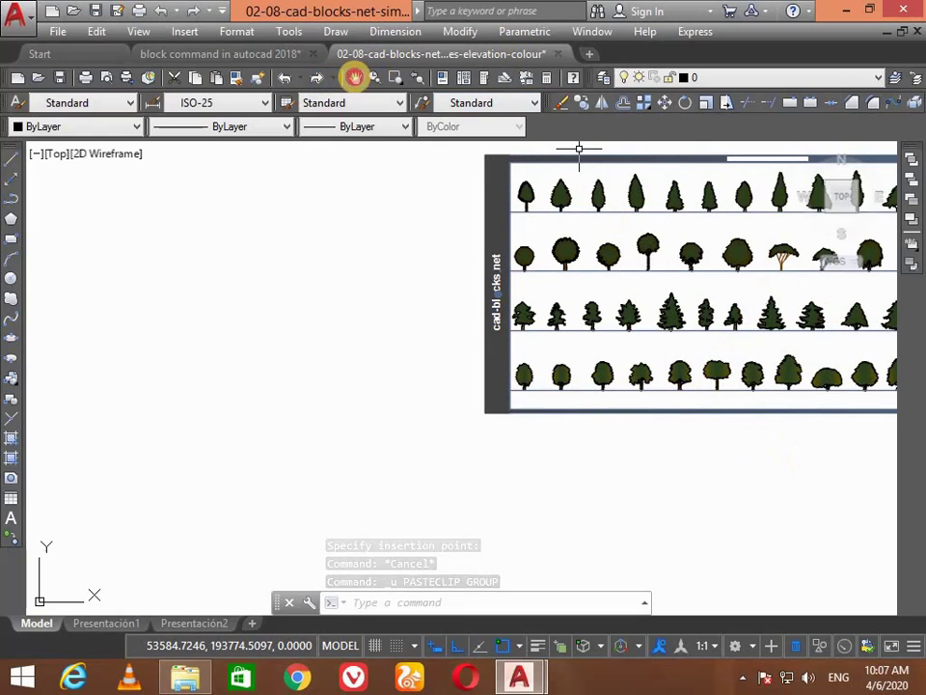
left_click_drag(423, 372, 130, 386)
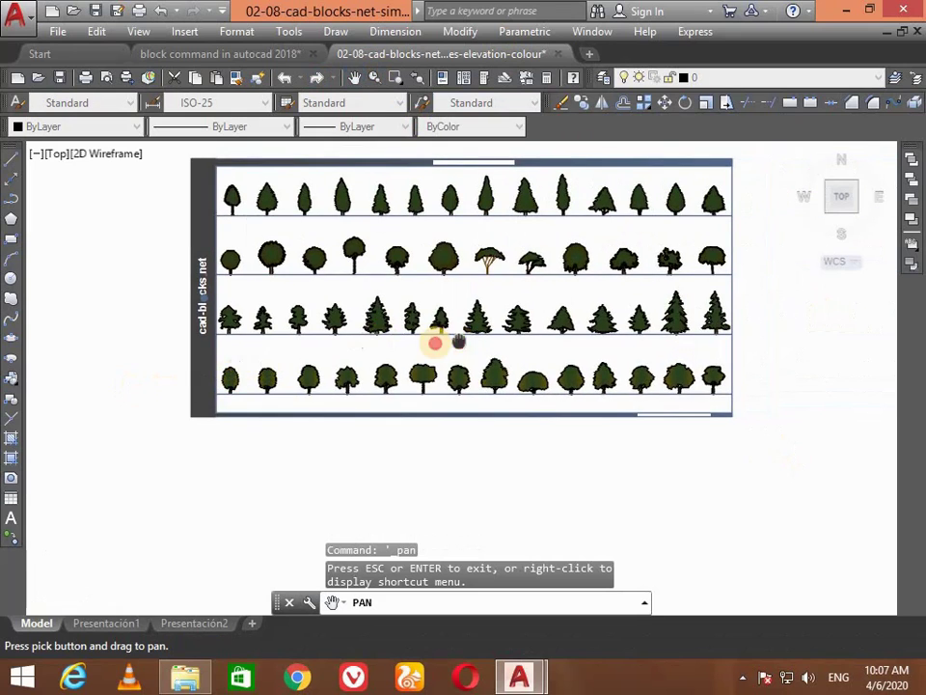
left_click_drag(435, 342, 135, 386)
key("Escape")
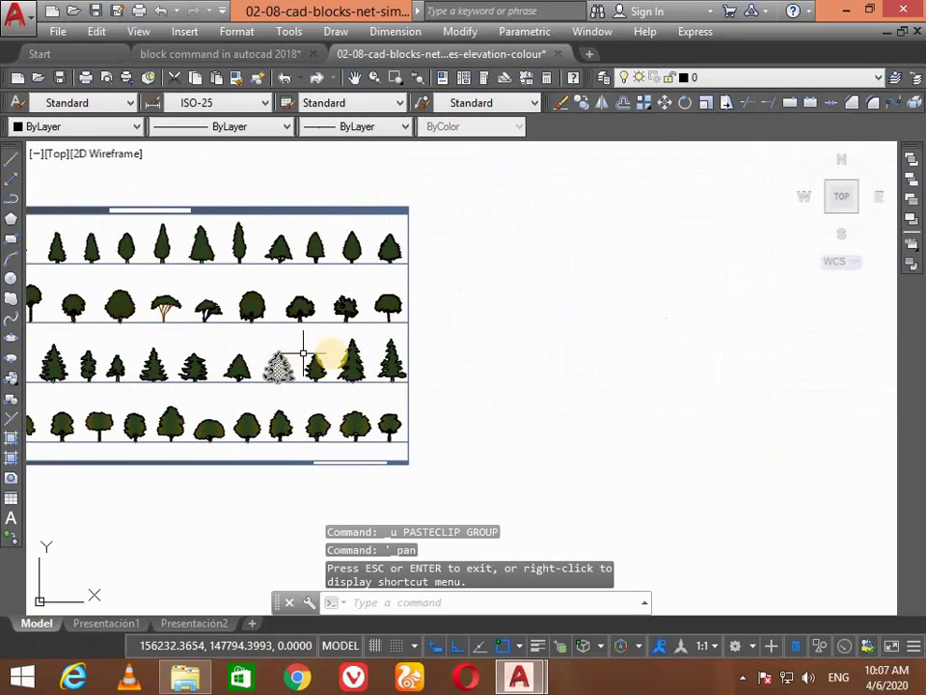
left_click(344, 353)
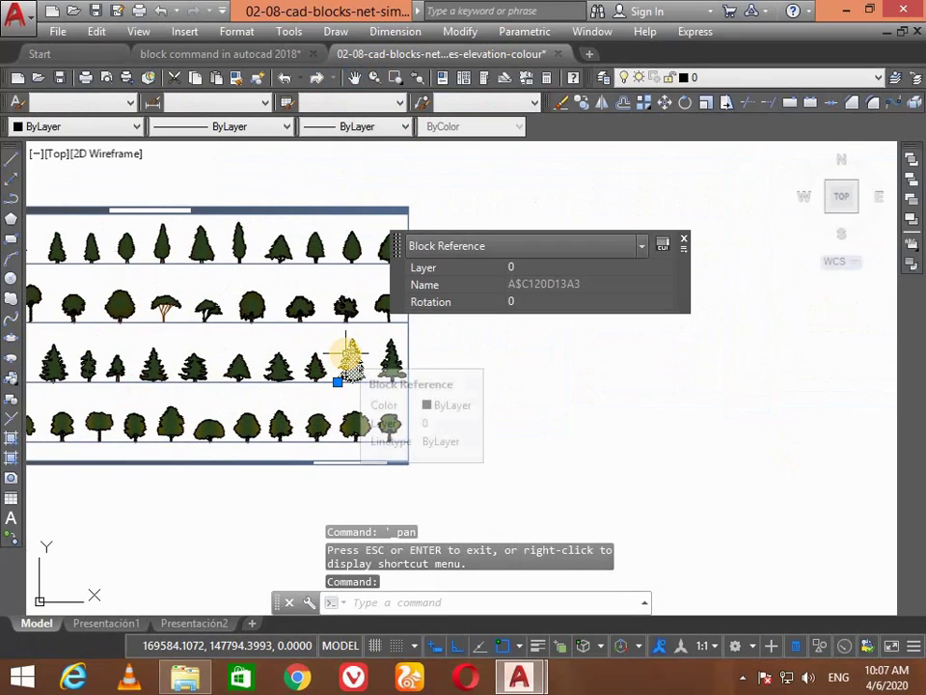
key("ctrl+c")
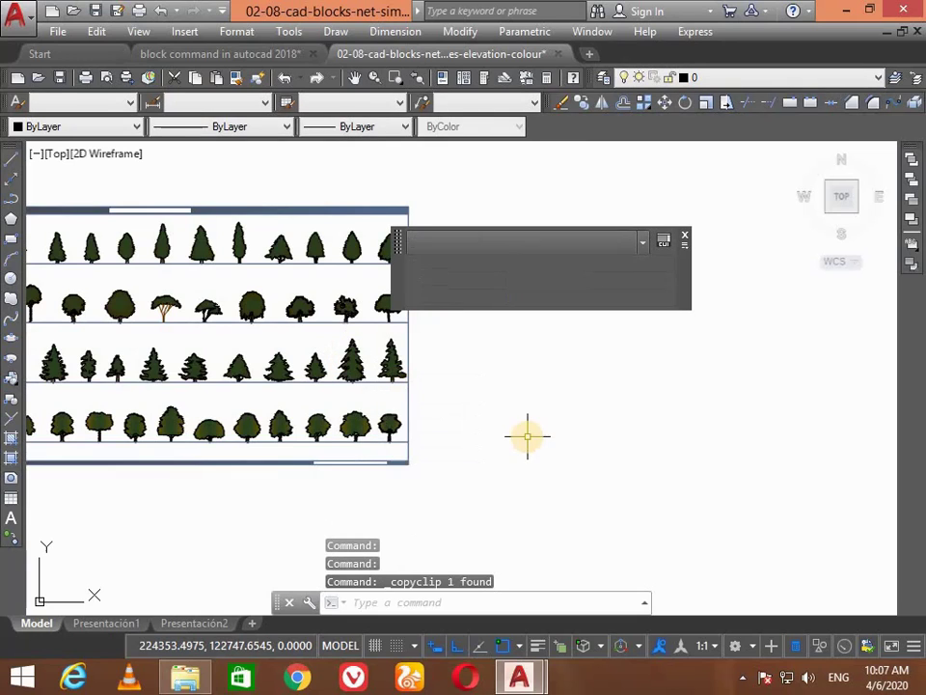
key("Escape")
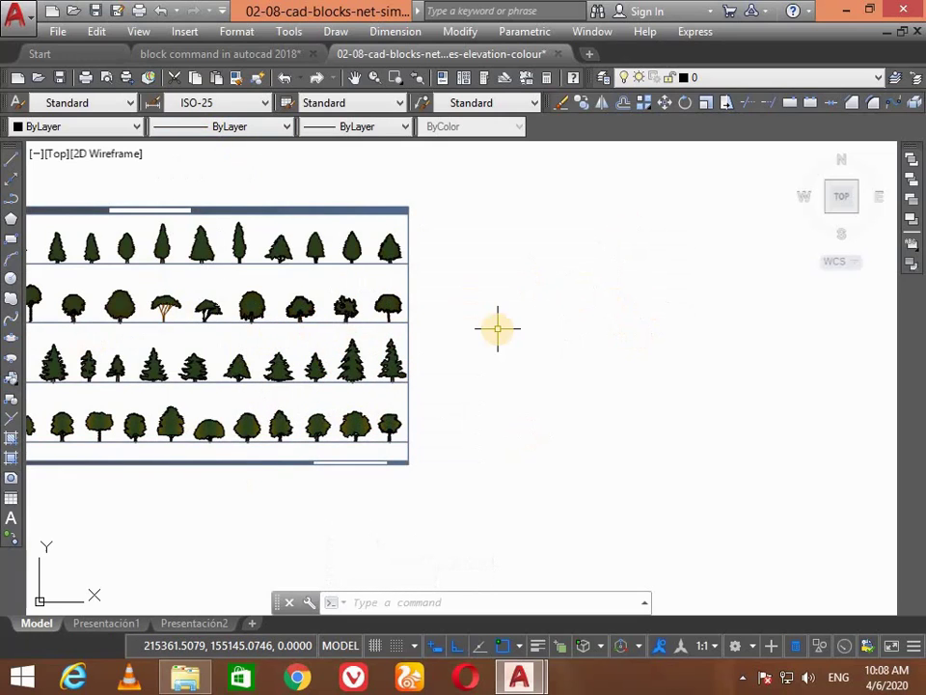
Paste two copies of the pine tree side by side right of the tree sheet.
key("ctrl+v")
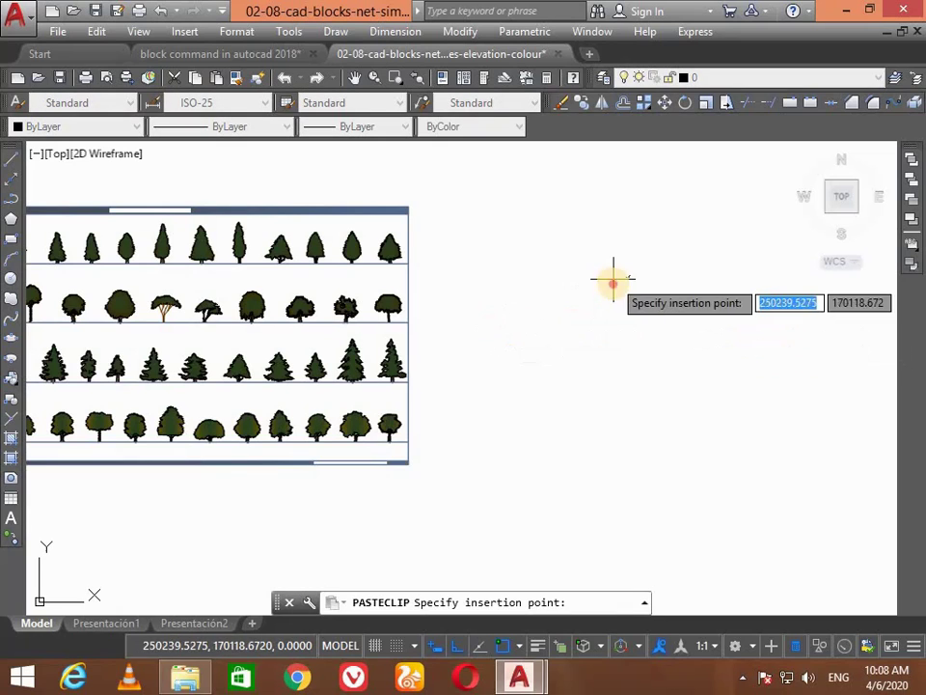
left_click(614, 280)
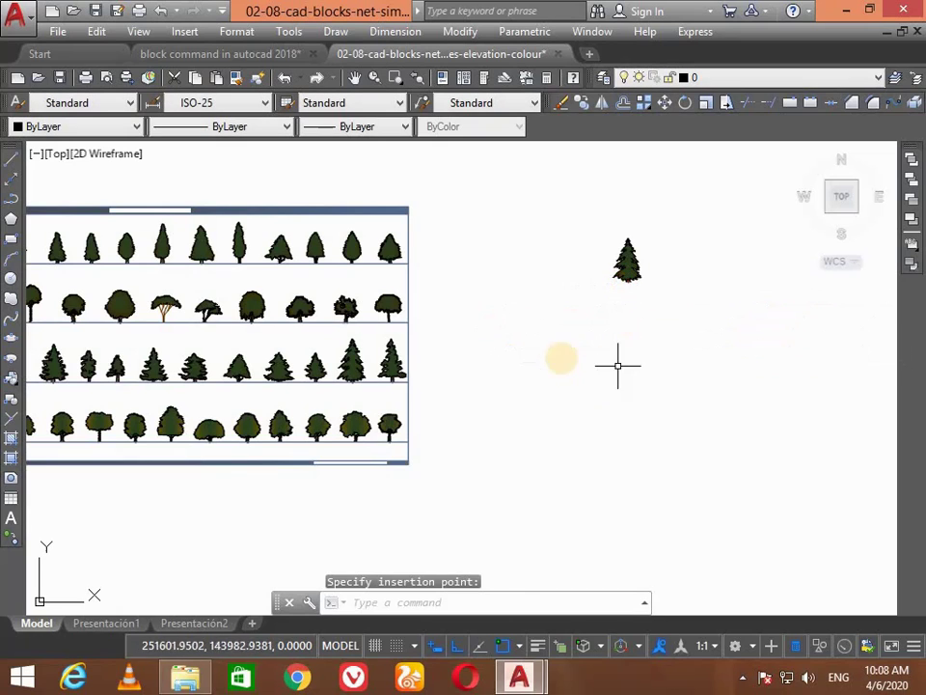
left_click(101, 31)
left_click(179, 179)
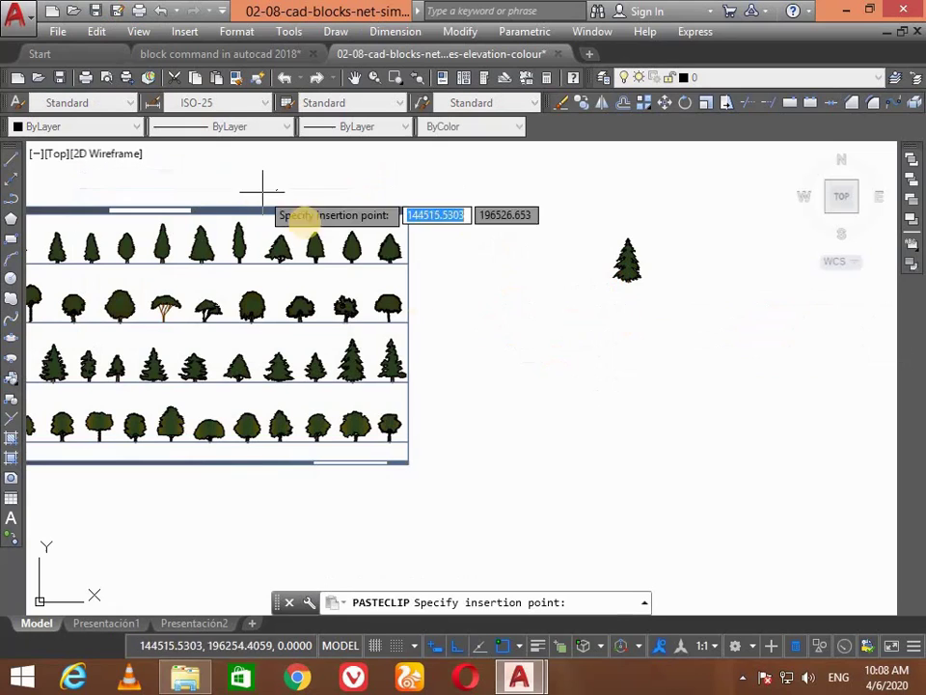
left_click(550, 270)
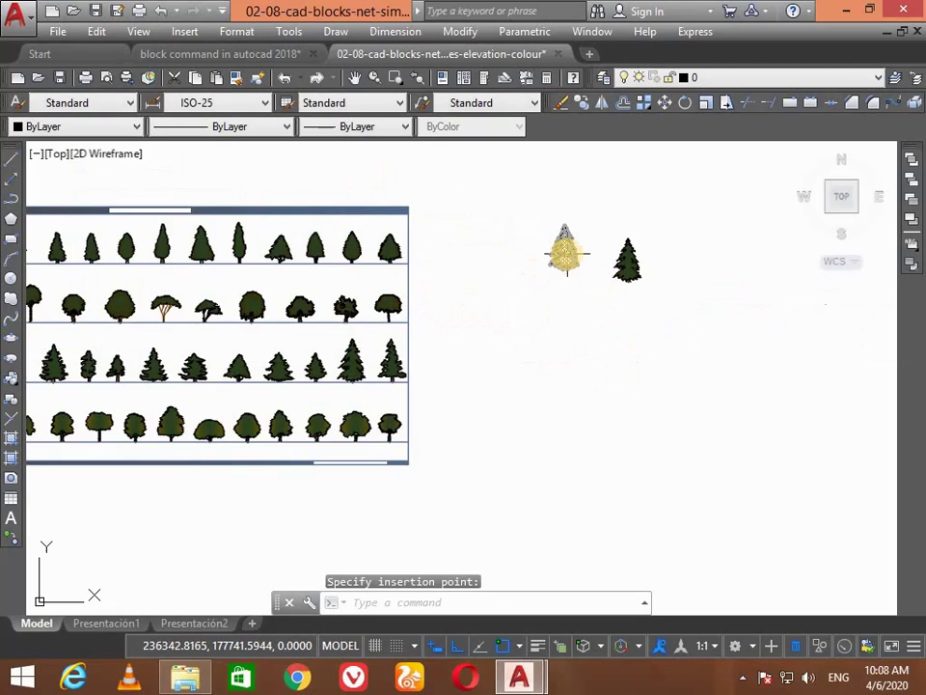
scroll(543, 249, "up", 2)
scroll(543, 249, "up", 4)
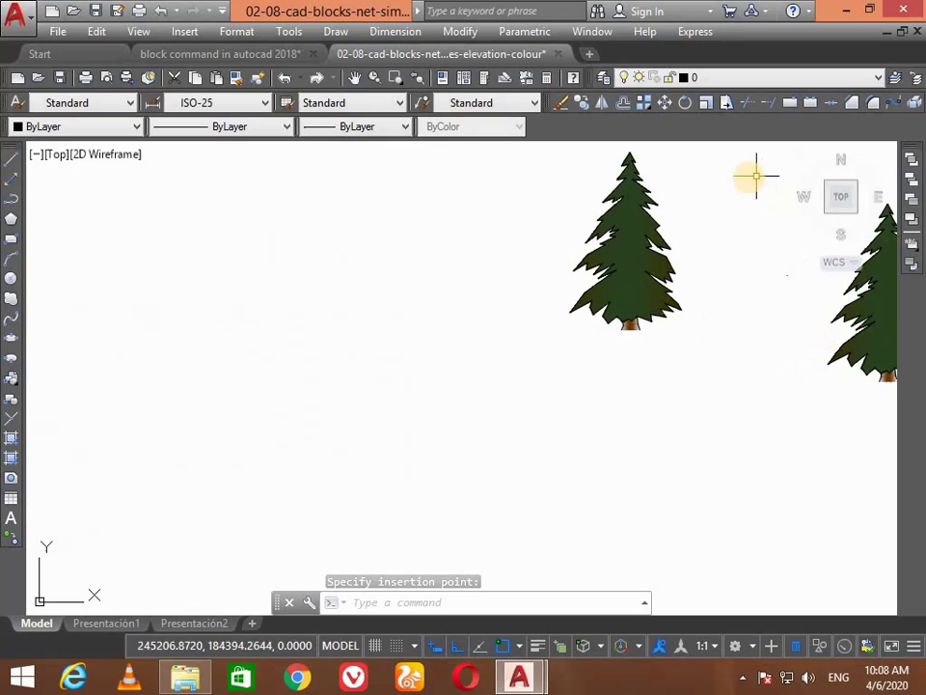
scroll(743, 185, "up", 2)
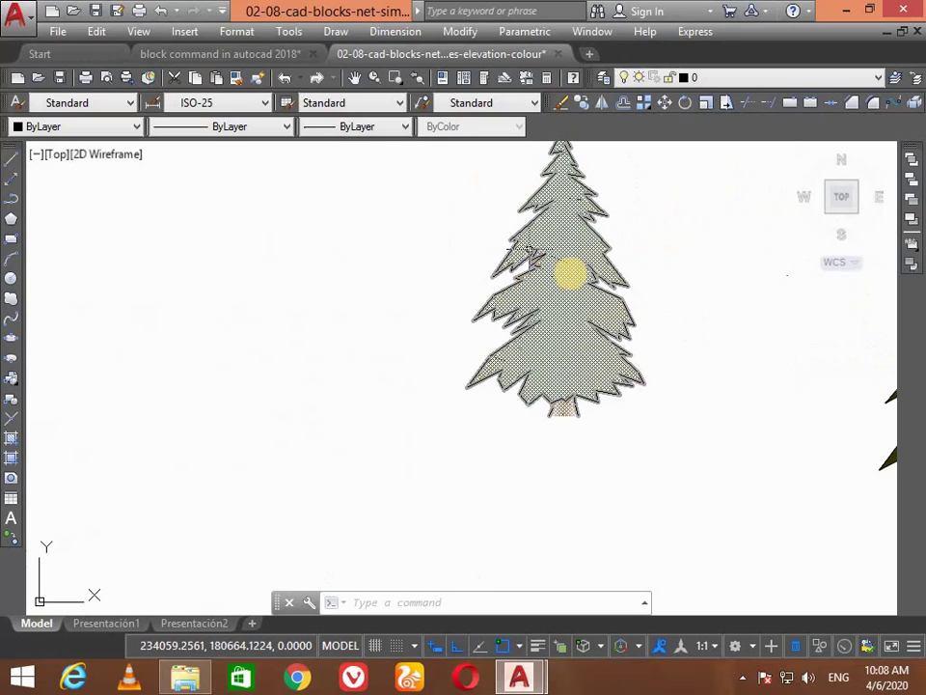
In the 'block command in autocad 2018' drawing, pan past the circular blocks to empty space.
left_click(248, 54)
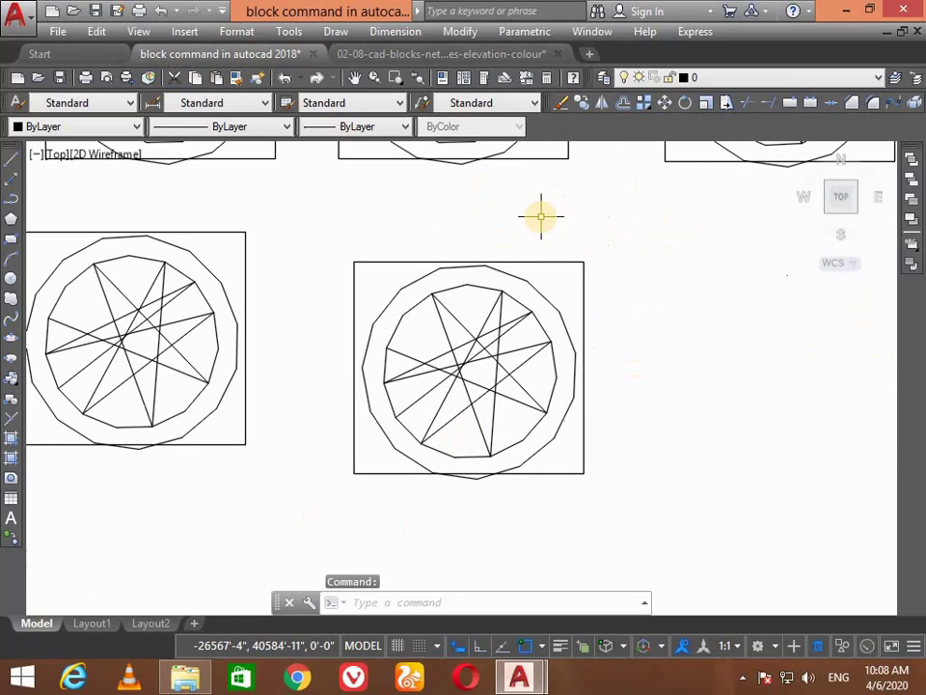
type("p")
key("Return")
left_click_drag(537, 216, 246, 227)
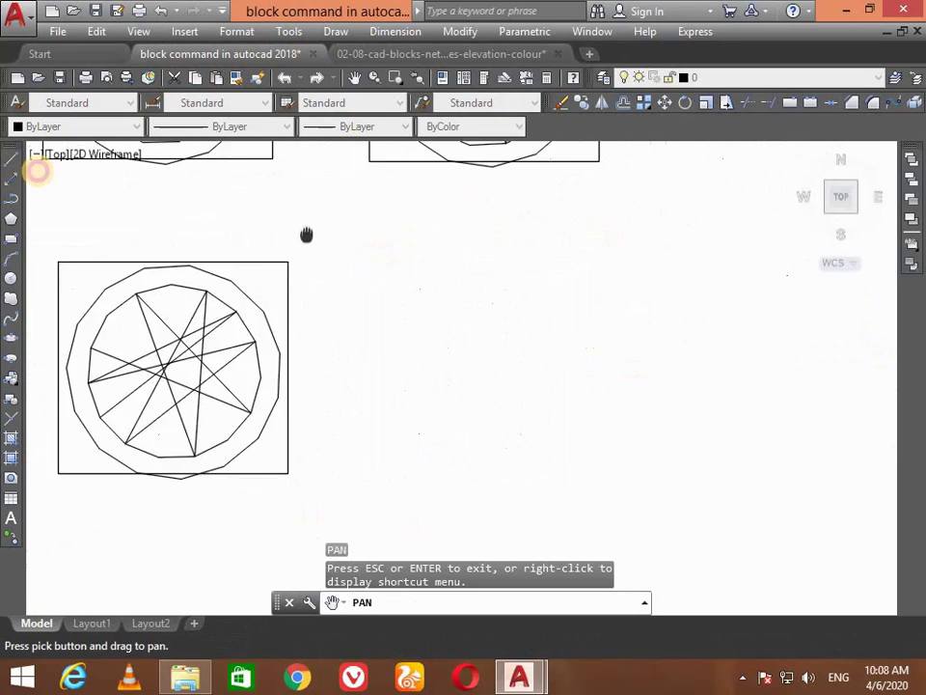
key("Escape")
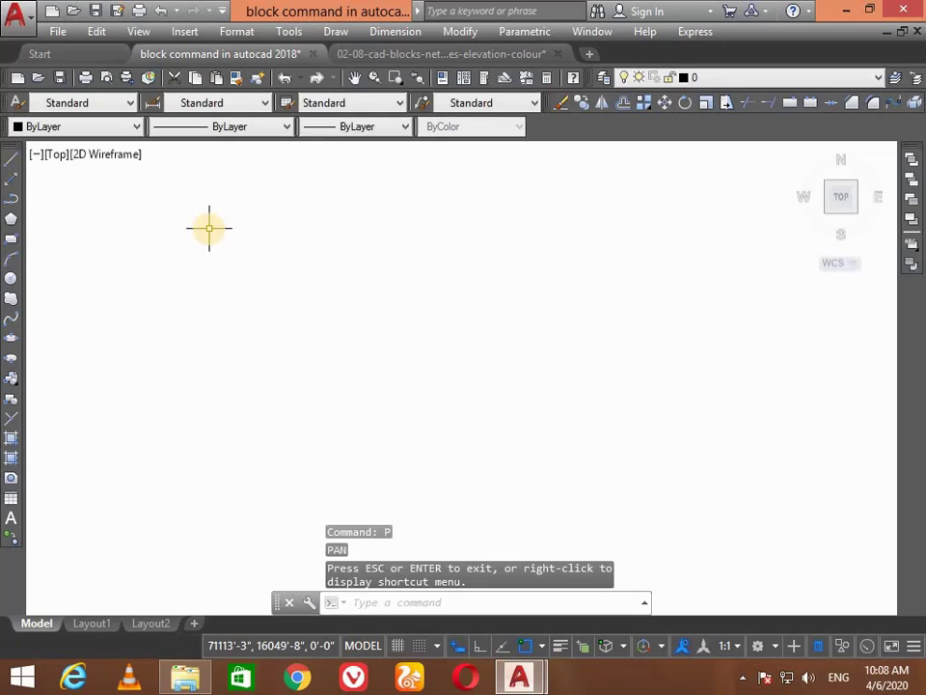
Copy the pine tree block from the downloaded tree drawing.
key("Escape")
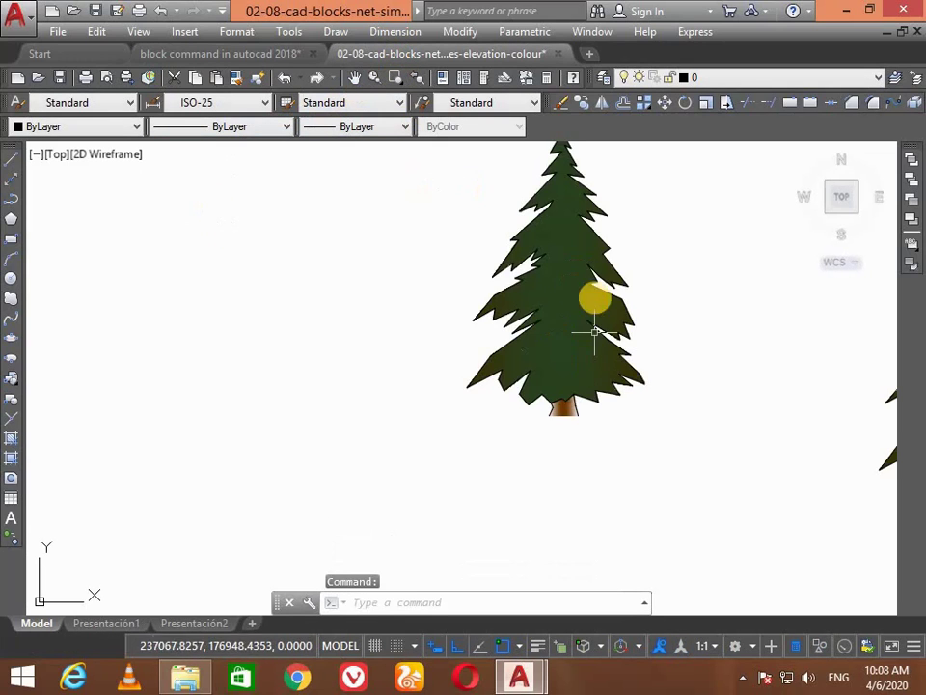
left_click(546, 324)
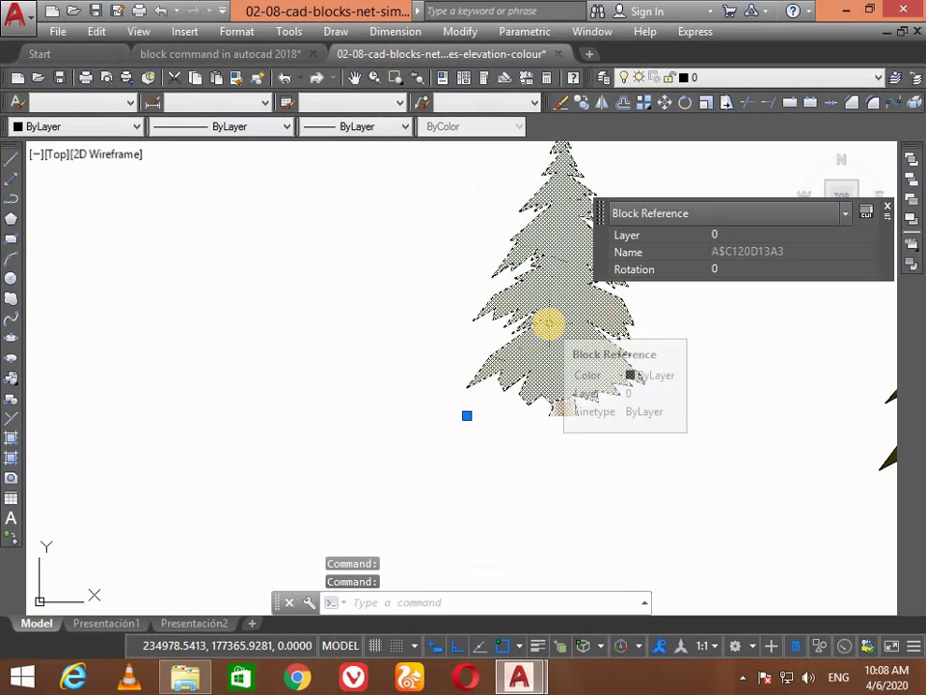
key("ctrl+c")
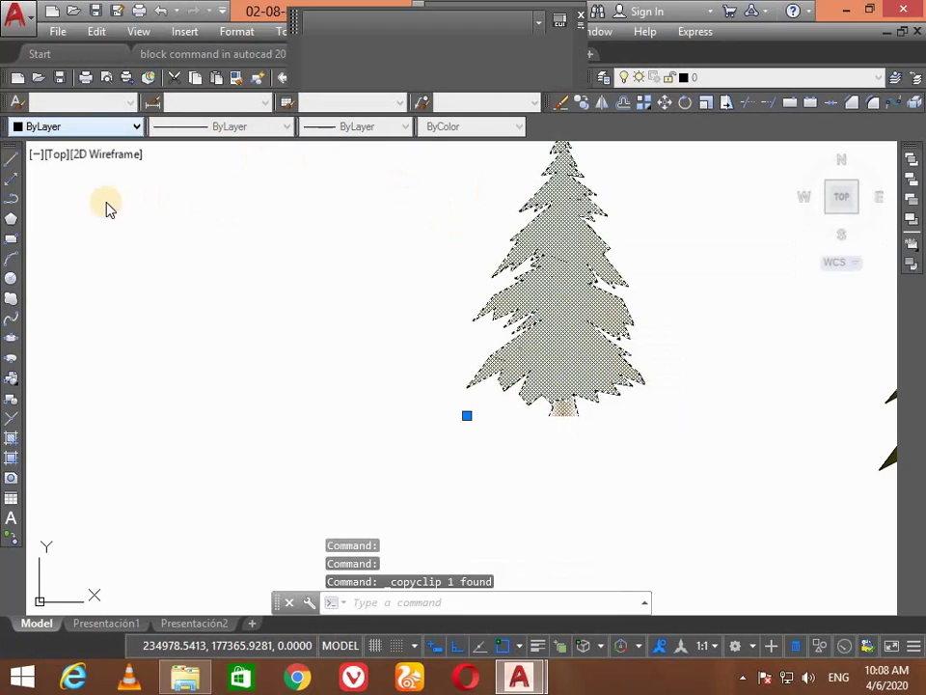
Paste the pine tree into the empty area of 'block command in autocad 2018' and zoom in on it.
left_click(216, 56)
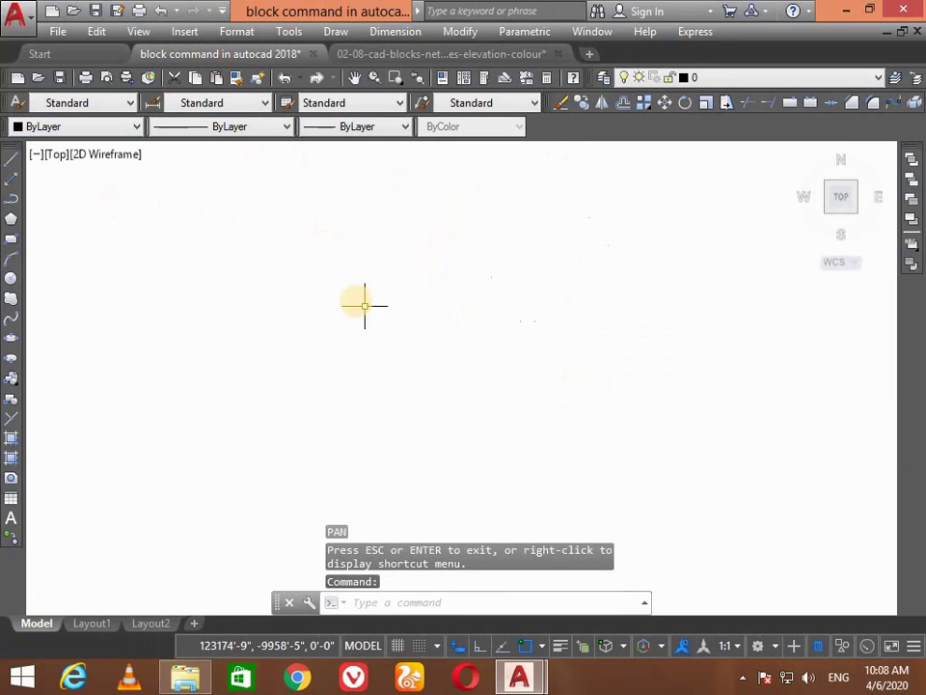
key("ctrl+v")
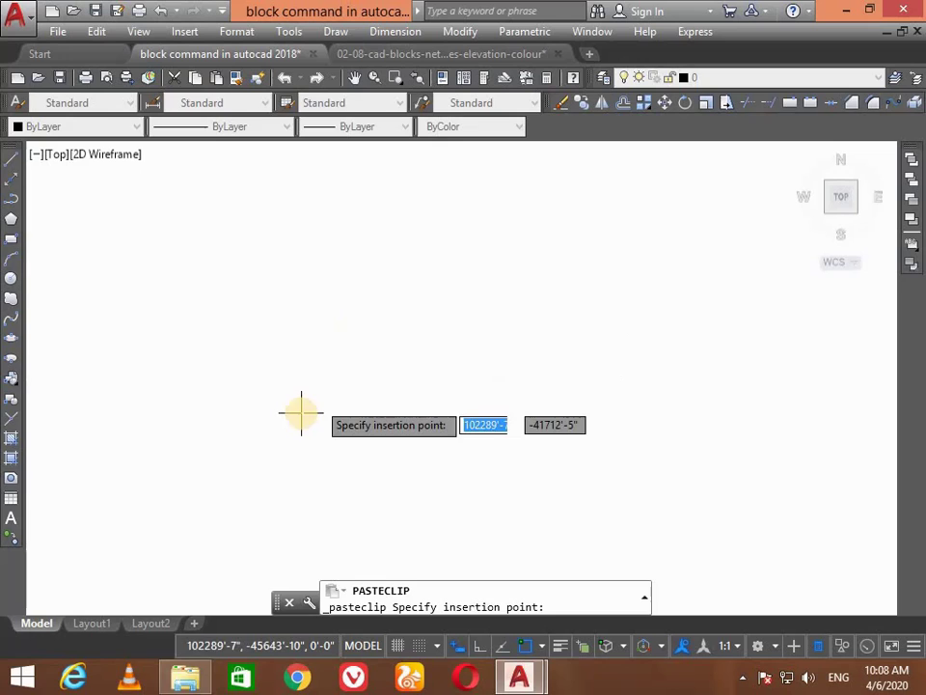
left_click(310, 412)
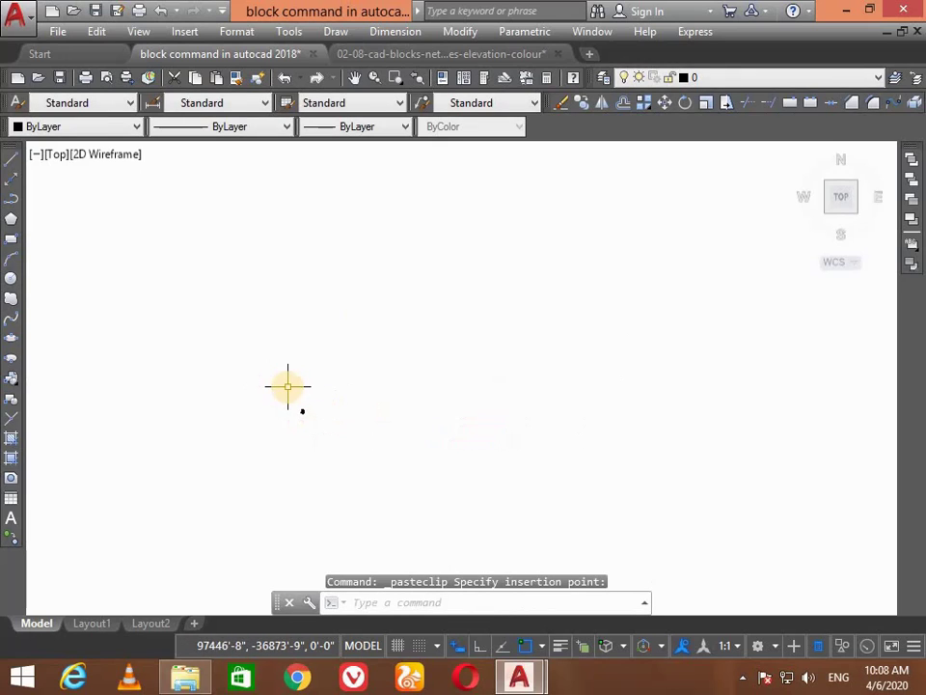
scroll(289, 410, "up", 5)
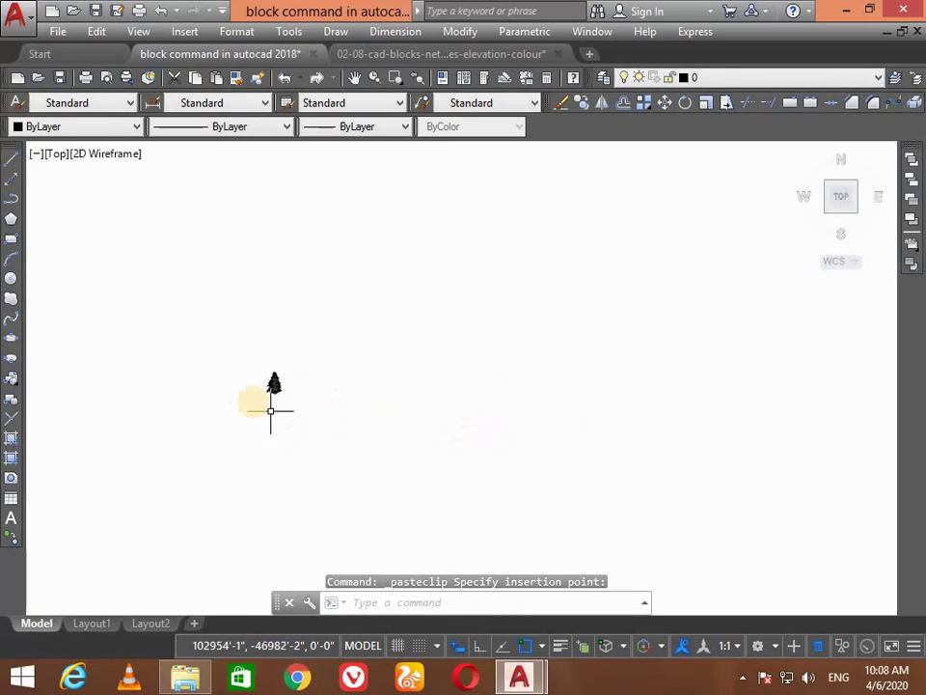
scroll(274, 386, "up", 3)
scroll(308, 395, "up", 3)
scroll(193, 338, "up", 2)
scroll(145, 284, "up", 2)
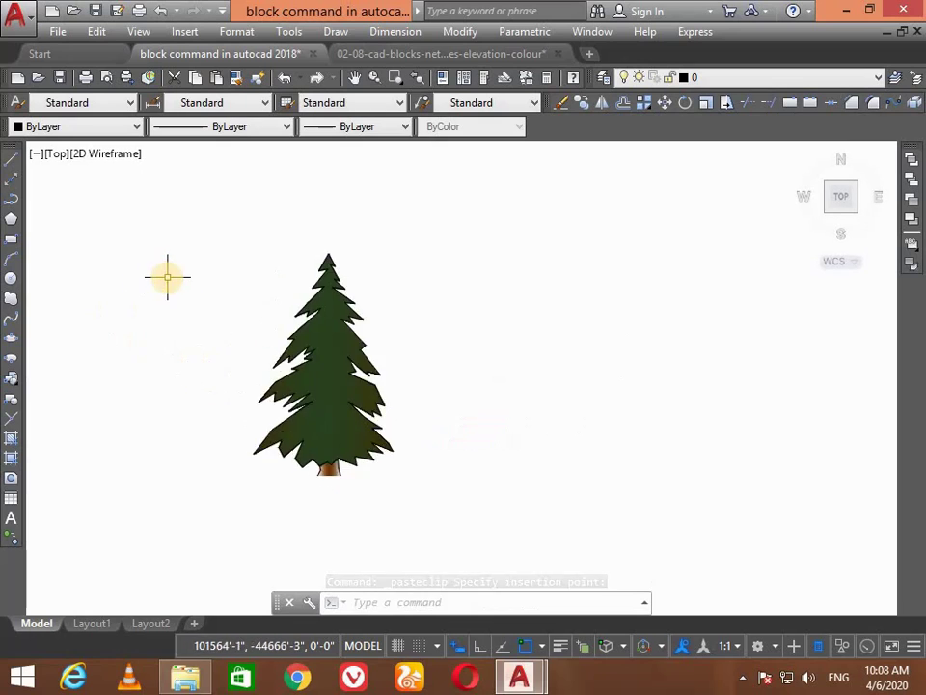
scroll(434, 465, "up", 2)
scroll(434, 465, "down", 2)
scroll(449, 558, "up", 2)
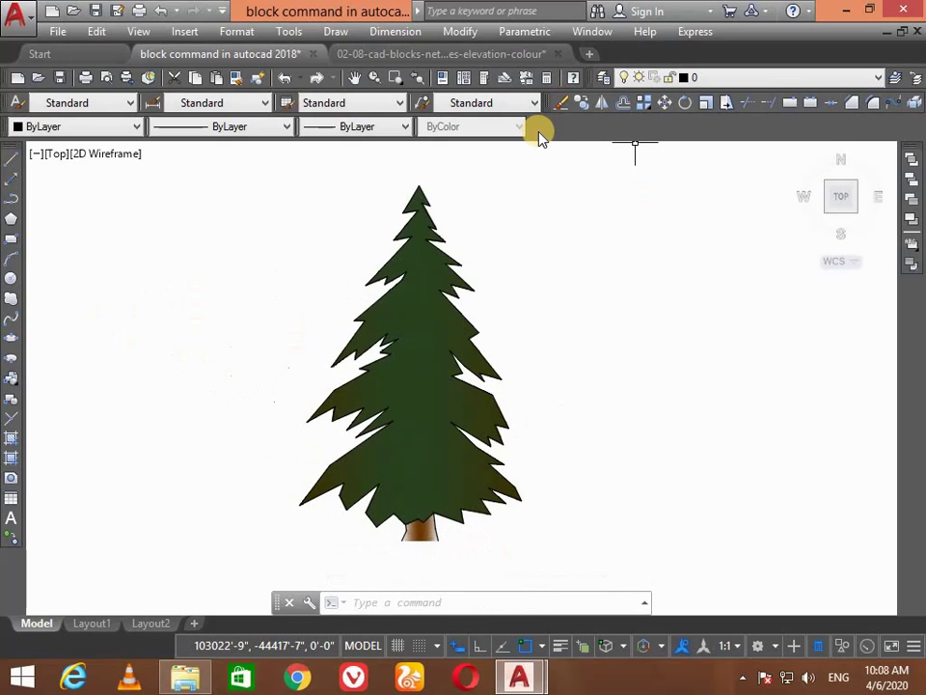
left_click(444, 292)
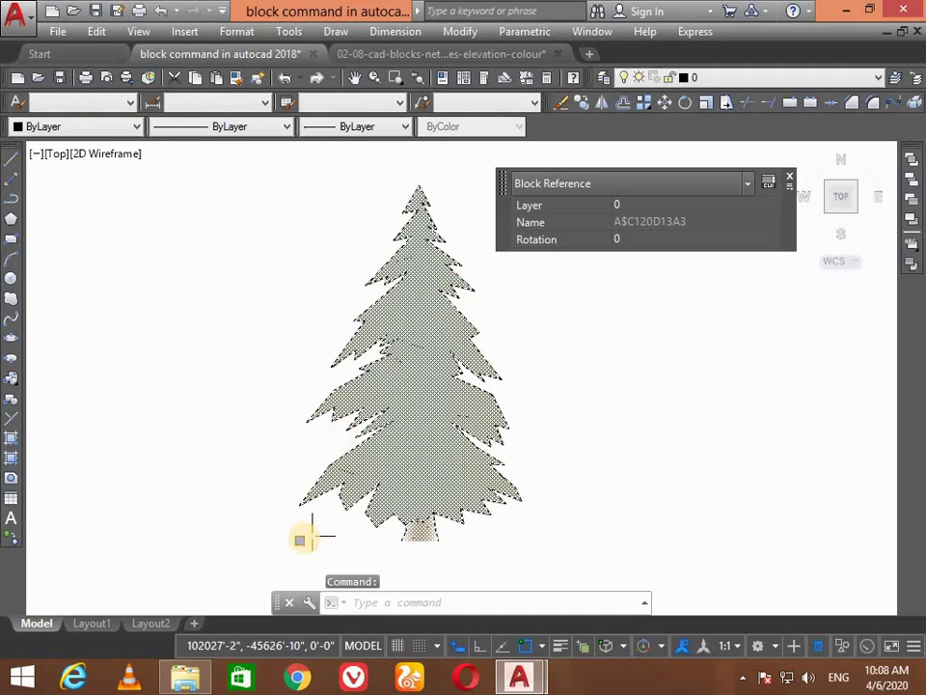
left_click(299, 540)
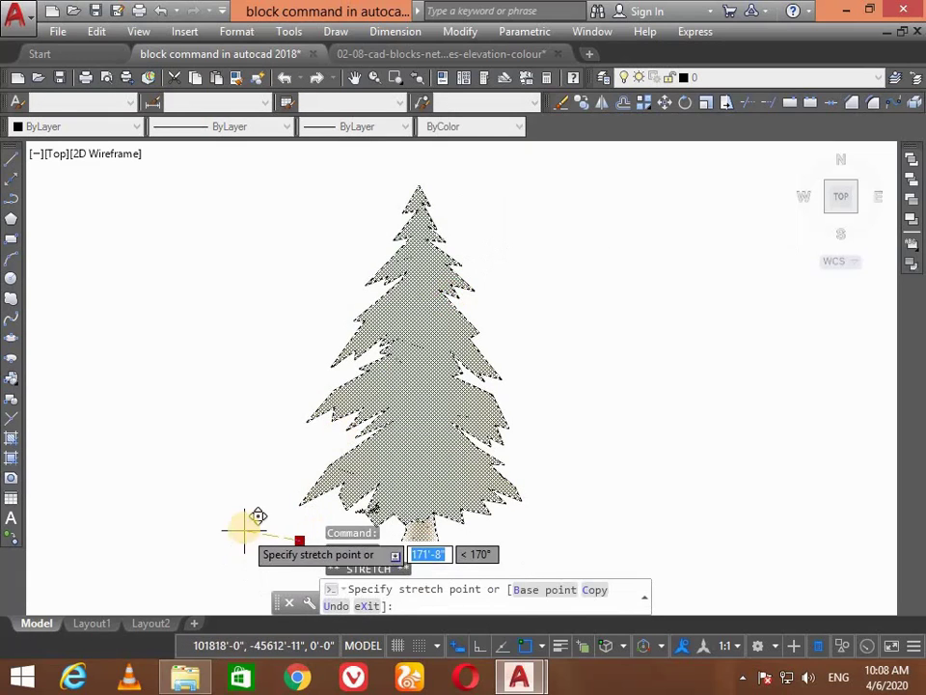
key("Escape")
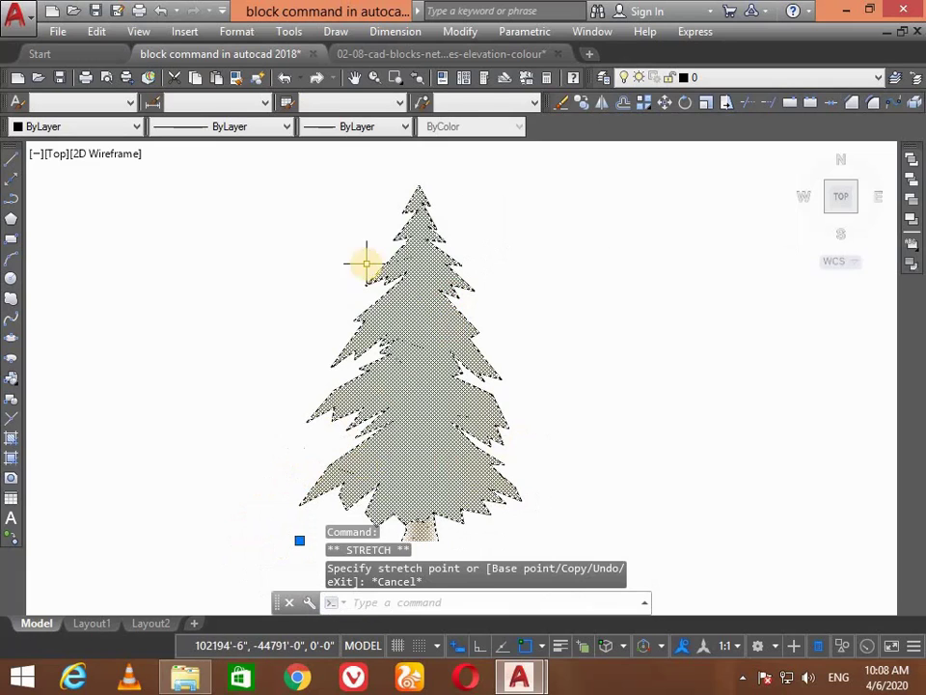
key("Escape")
left_click(357, 329)
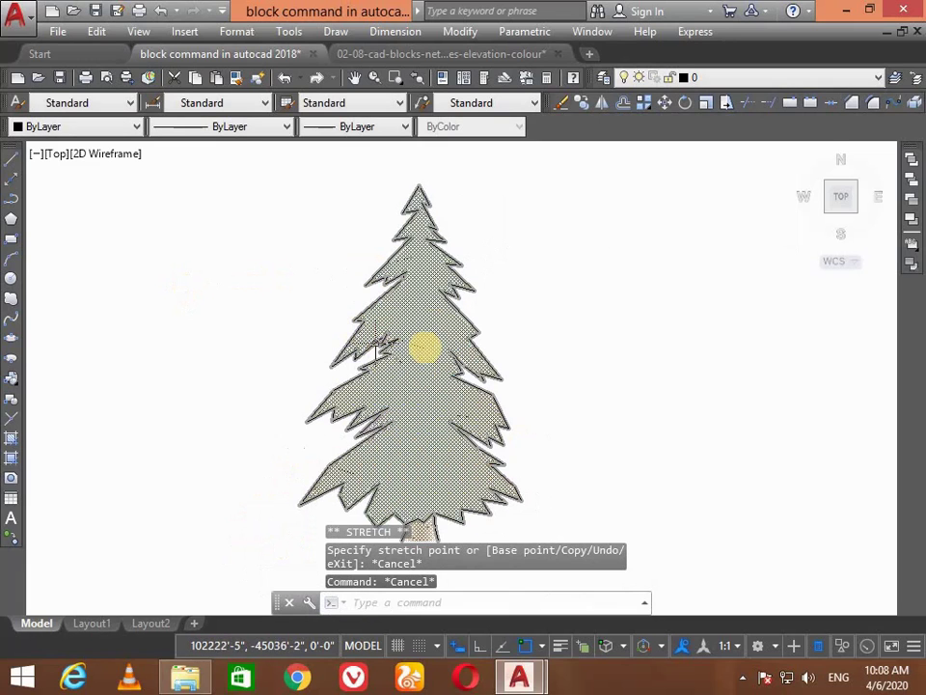
left_click(426, 358)
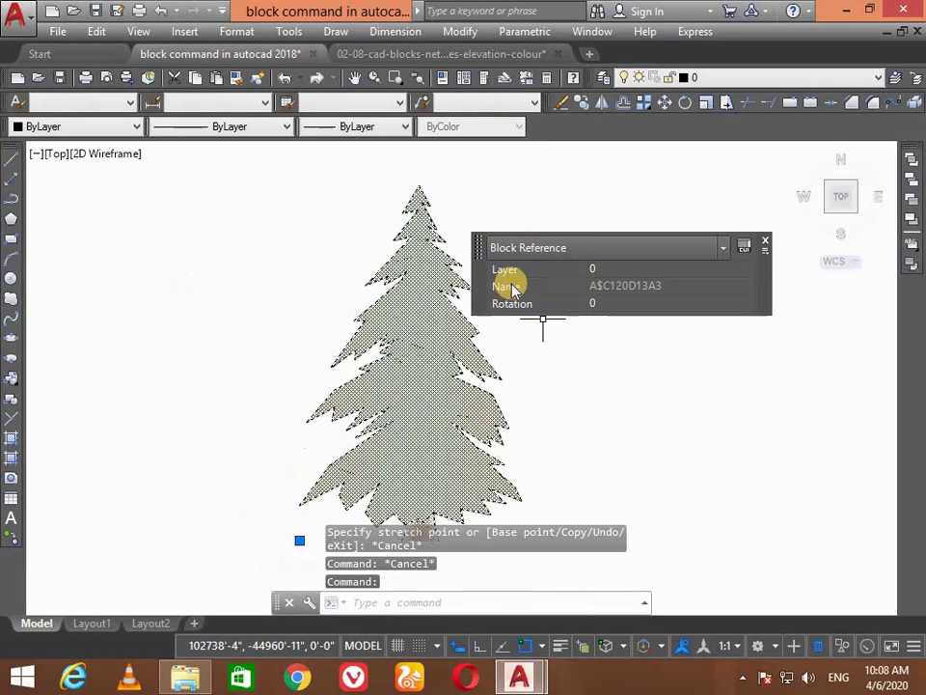
left_click(393, 53)
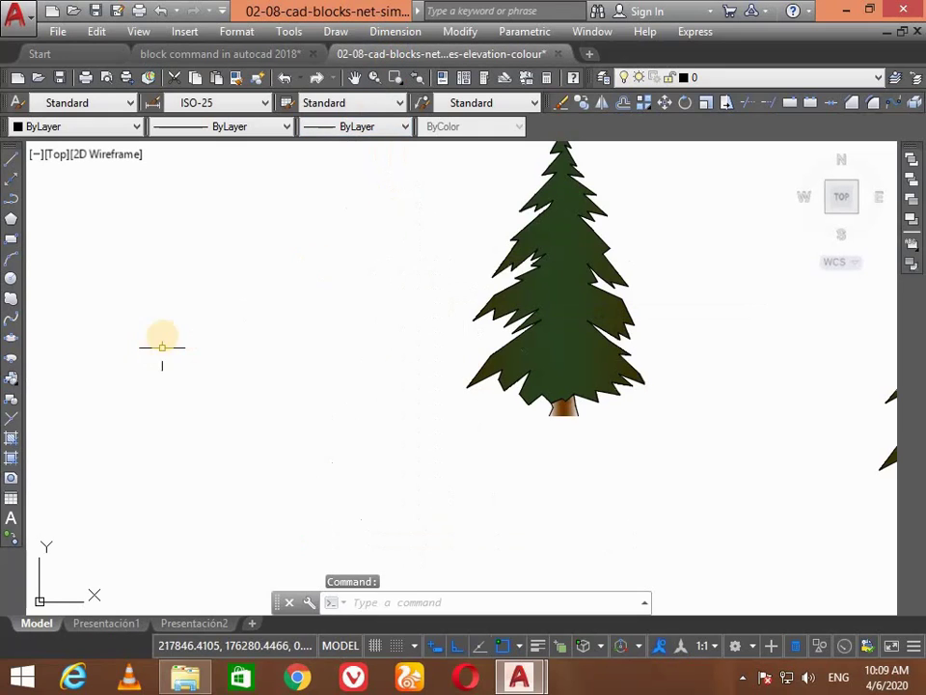
left_click(241, 54)
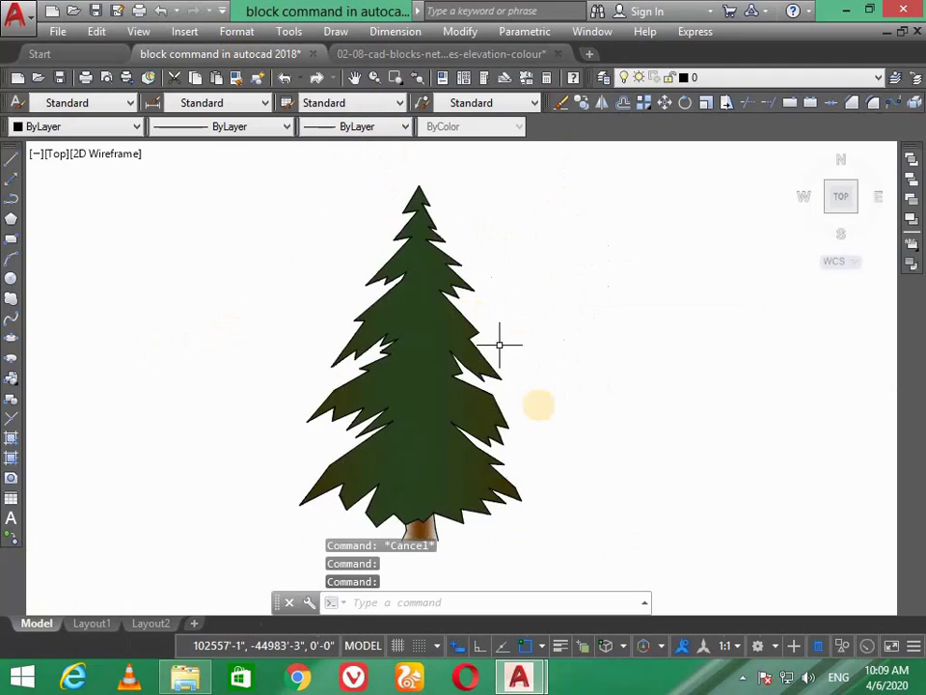
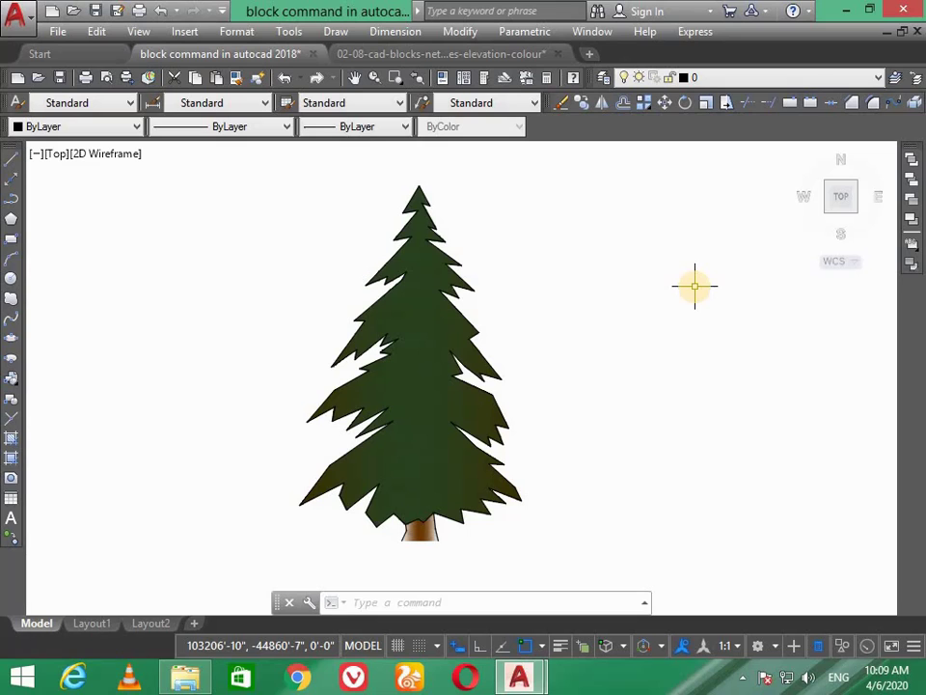
Explode the tree block into its separate line and hatch objects.
key("Return")
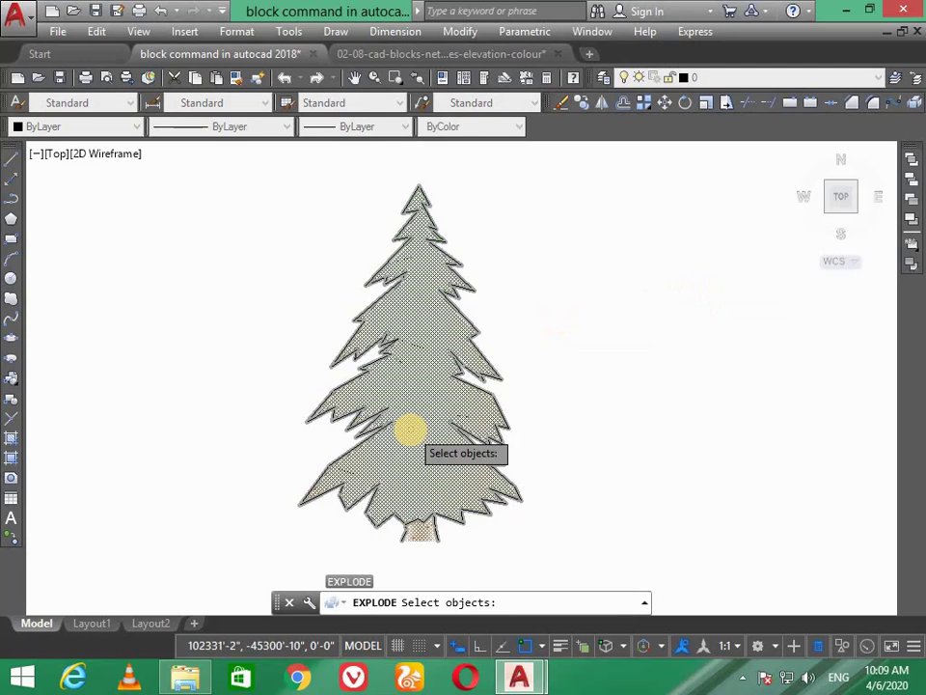
left_click(407, 331)
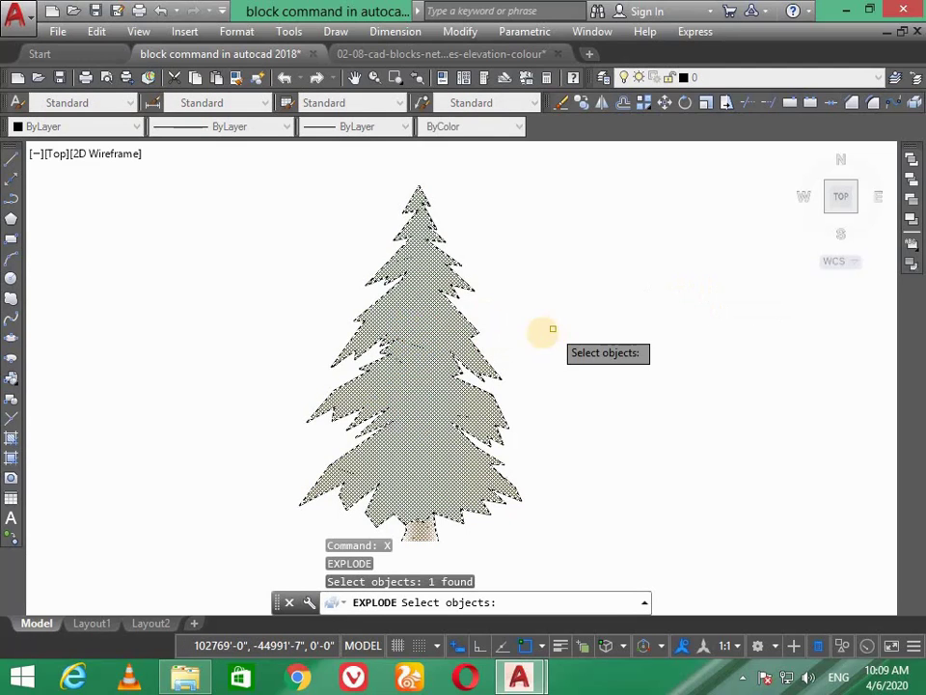
key("Return")
Select individual lines and window the tree to confirm its pieces are separate objects.
left_click(387, 344)
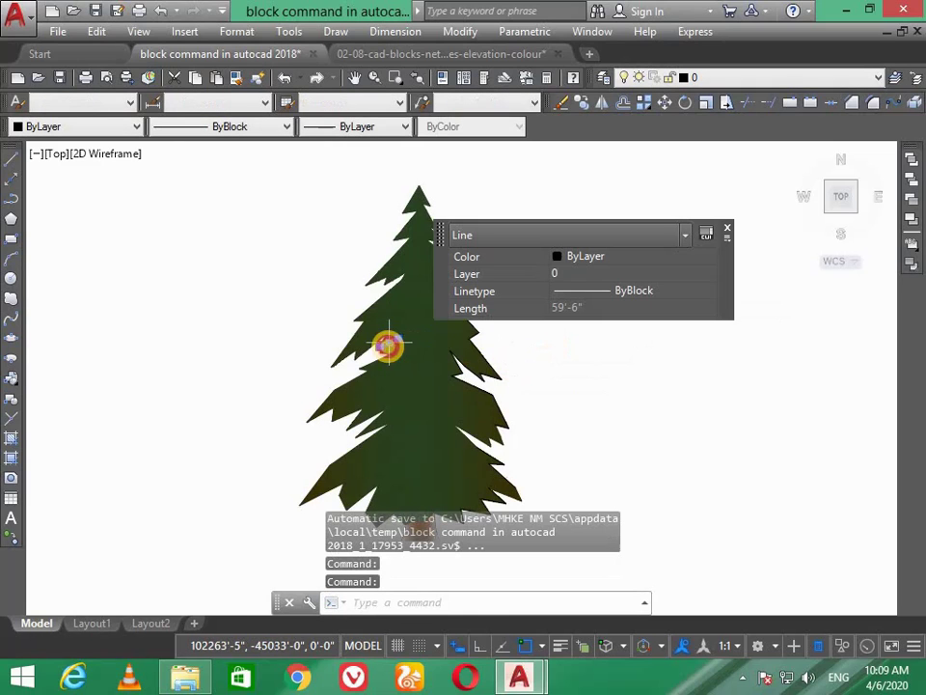
left_click(453, 420)
left_click(479, 324)
left_click(521, 284)
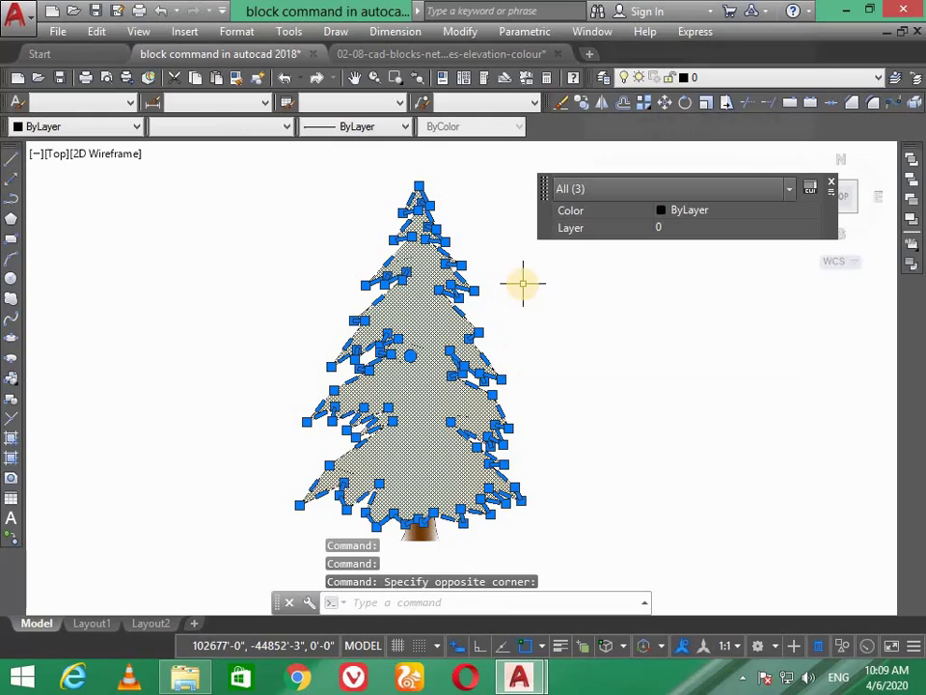
key("Escape")
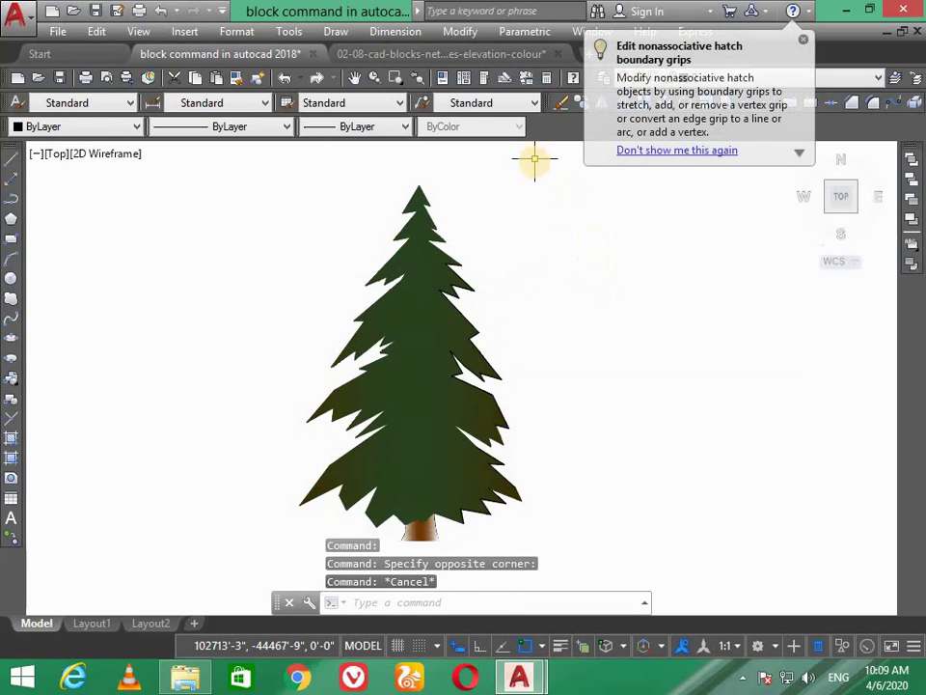
left_click(533, 162)
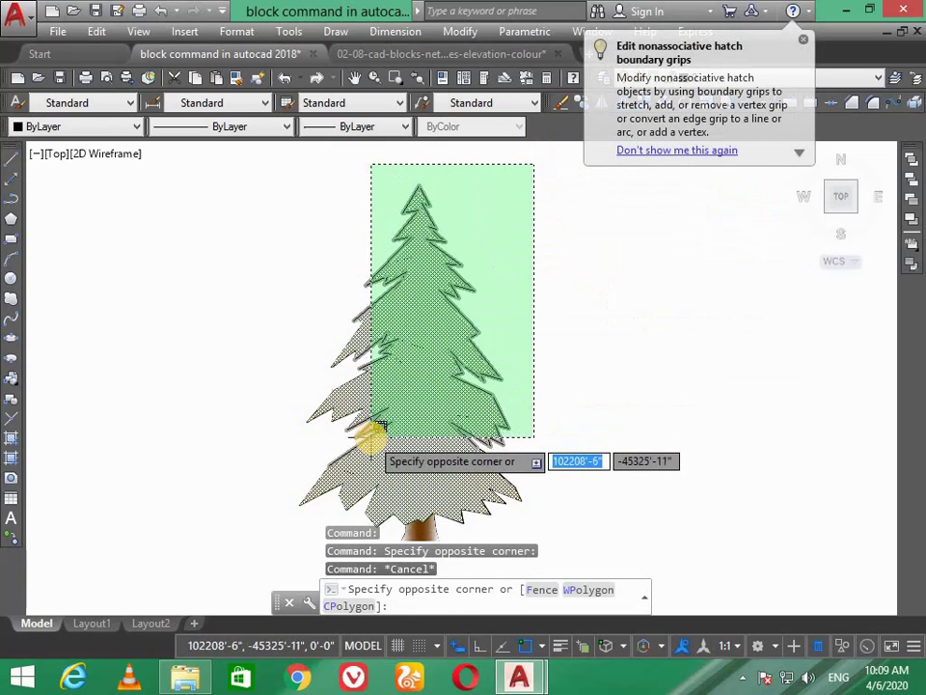
left_click(281, 543)
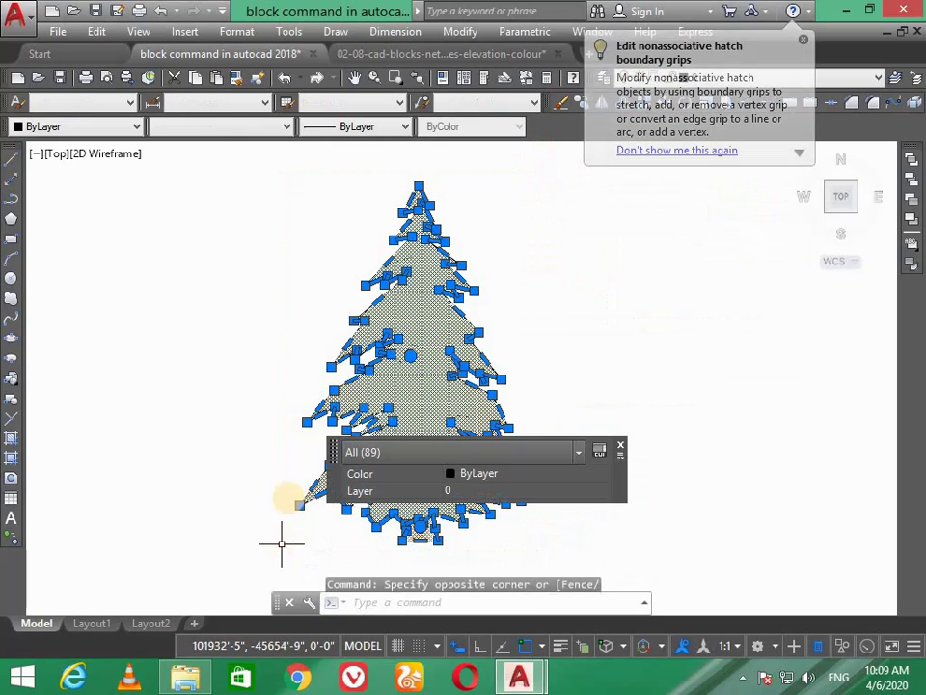
left_click(519, 409)
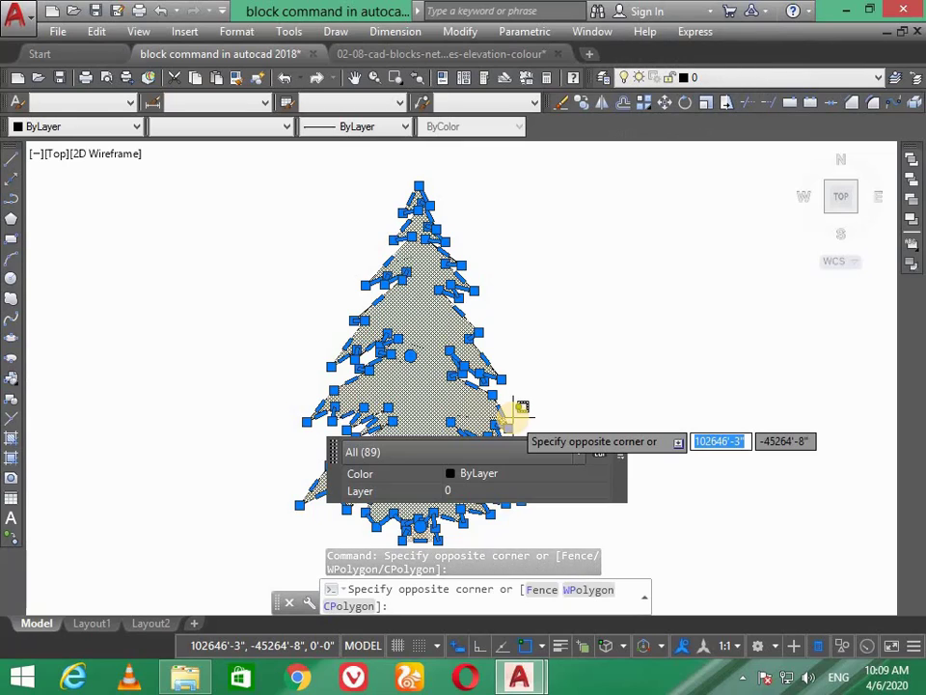
scroll(510, 391, "up", 3)
scroll(492, 376, "up", 3)
scroll(488, 372, "up", 2)
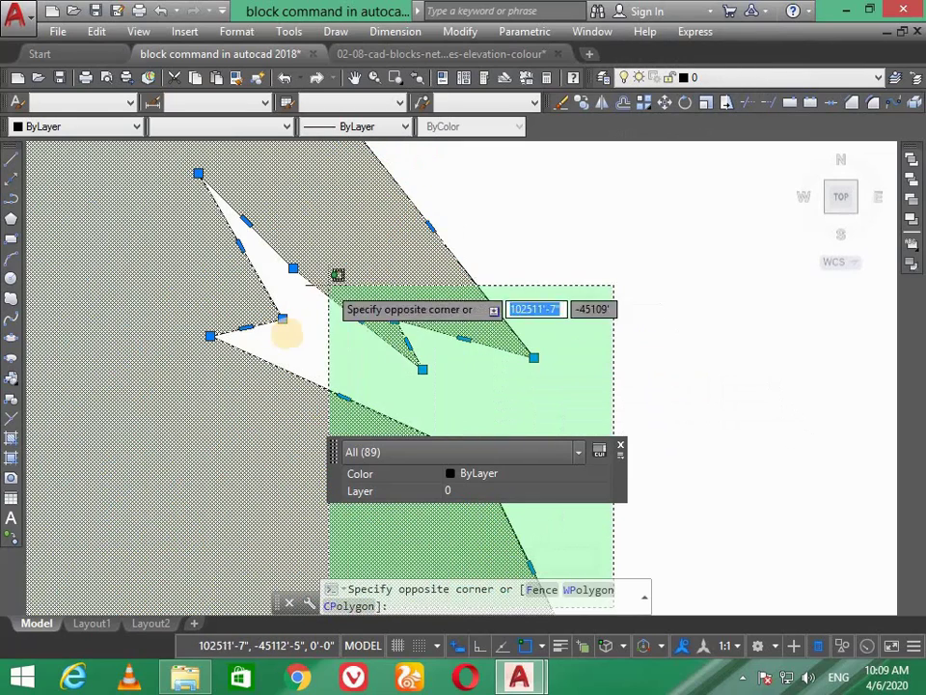
right_click(589, 356)
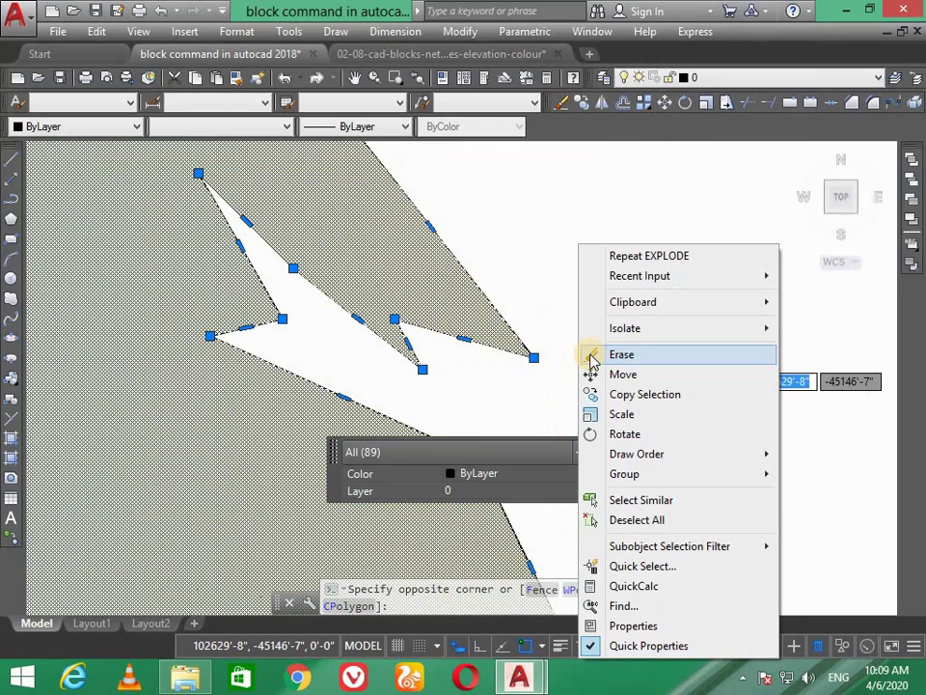
key("Escape")
key("Escape")
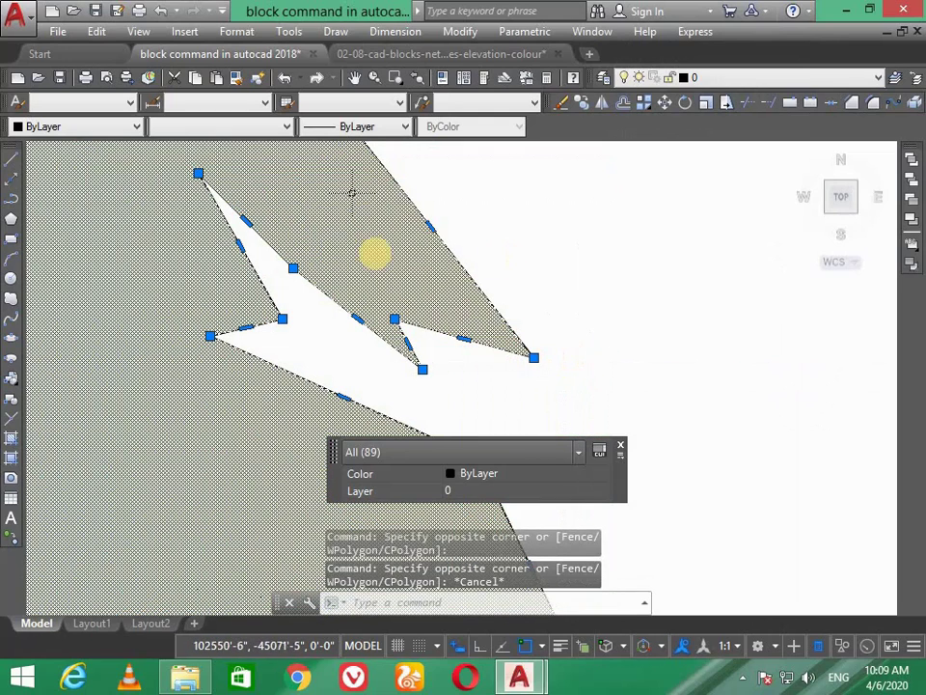
scroll(338, 279, "down", 3)
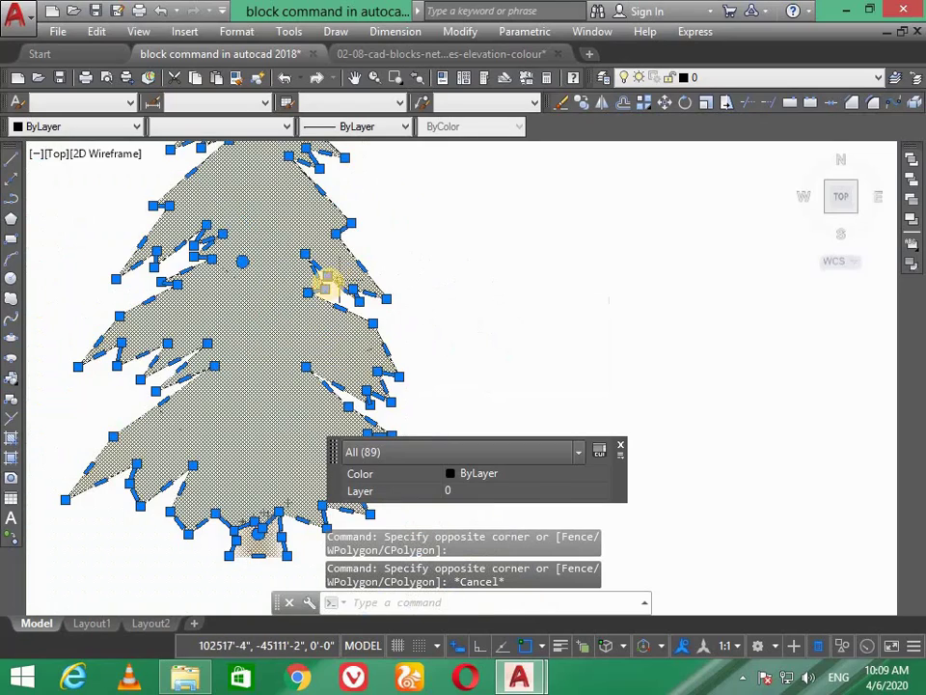
scroll(106, 319, "down", 1)
scroll(106, 198, "down", 1)
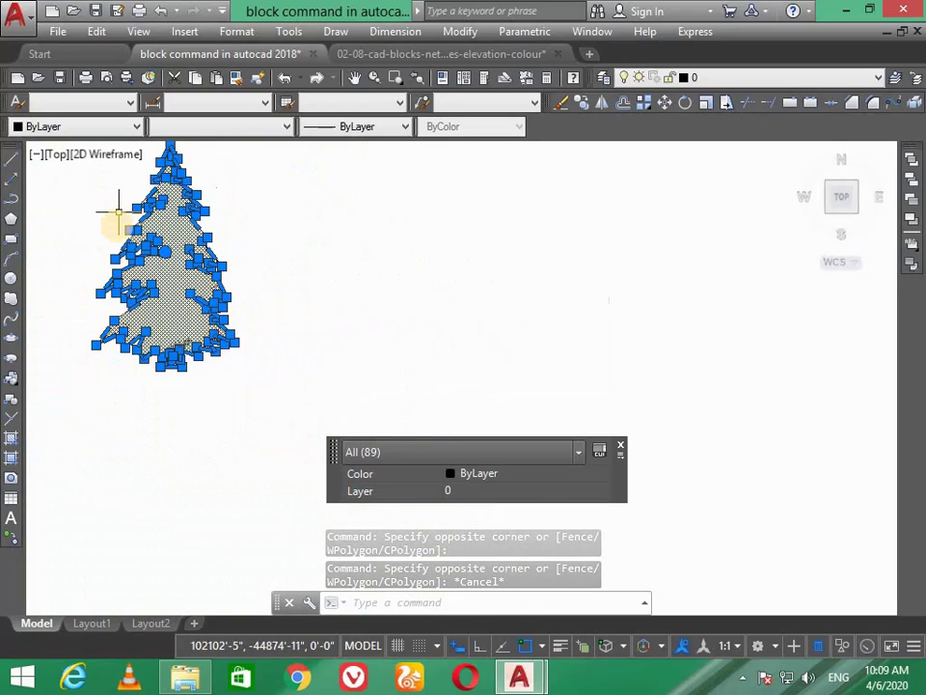
scroll(108, 229, "up", 1)
scroll(252, 186, "up", 1)
scroll(265, 231, "down", 2)
scroll(264, 232, "down", 1)
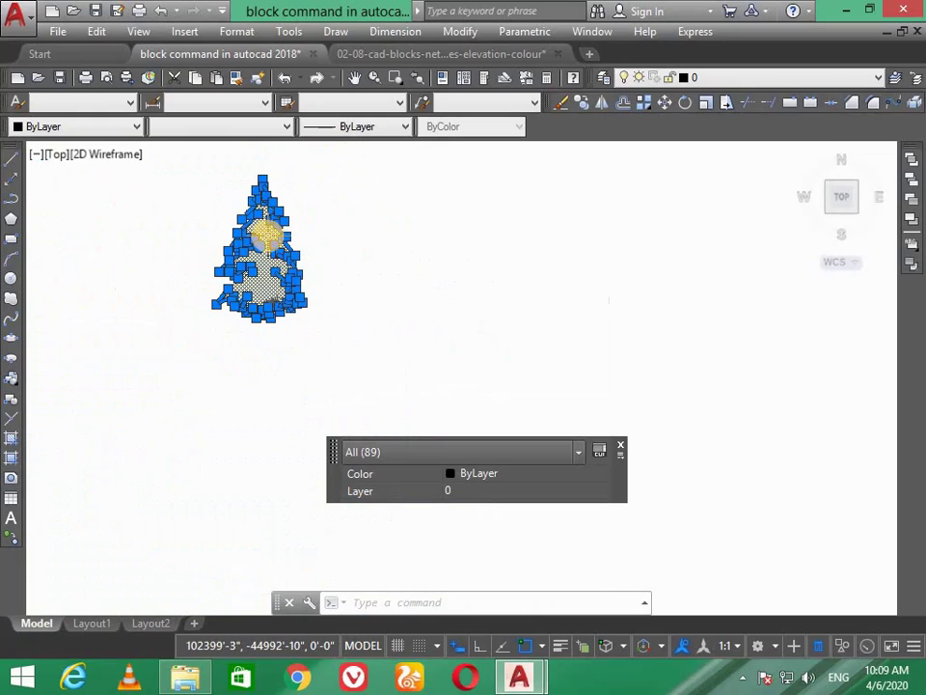
scroll(293, 246, "up", 1)
left_click(428, 310)
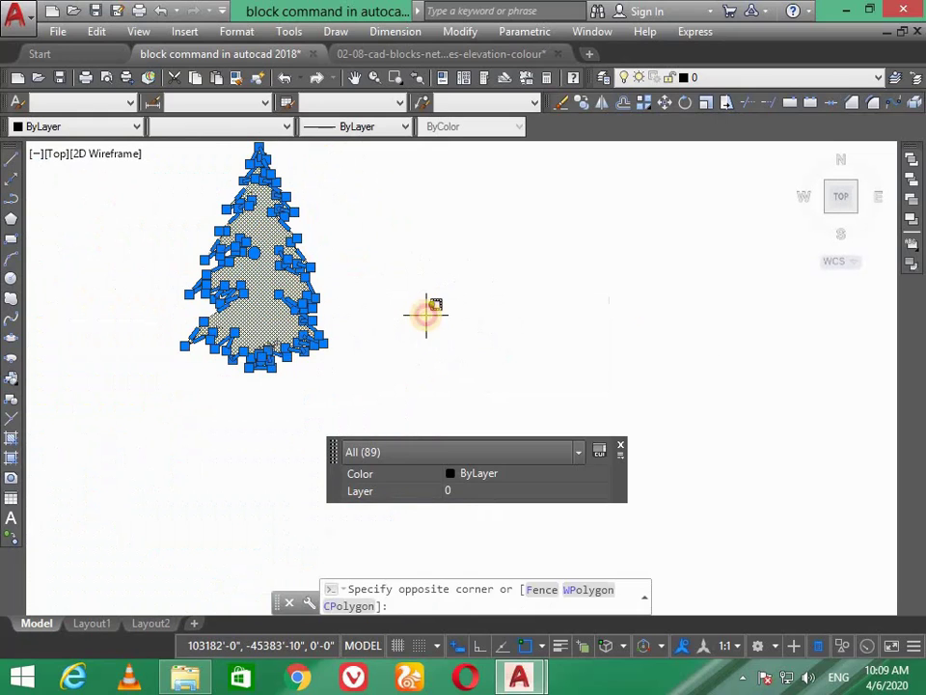
key("Escape")
left_click(427, 311)
key("Escape")
key("Escape")
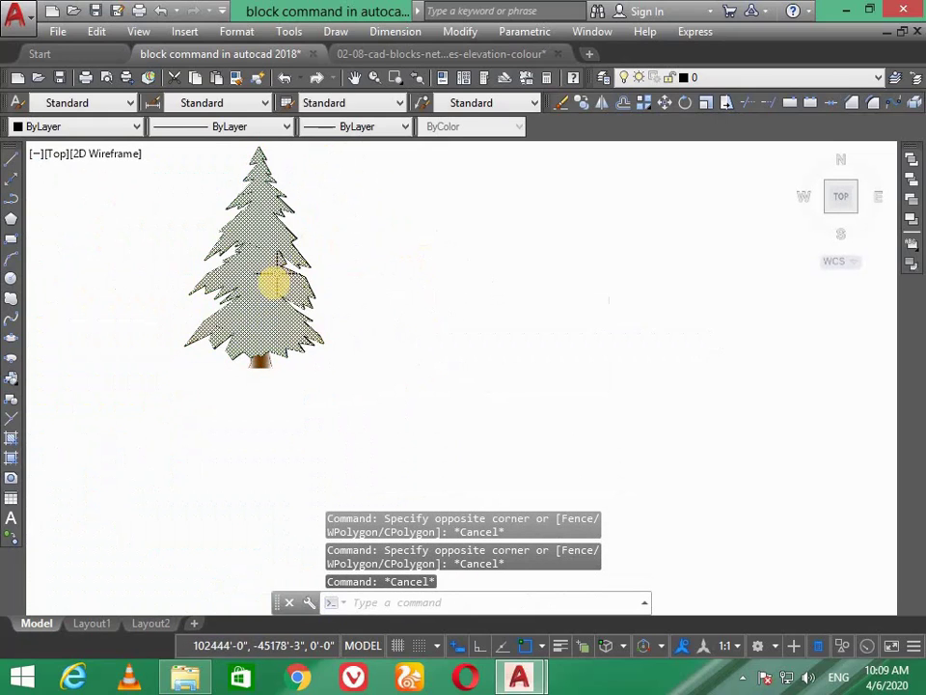
left_click(262, 275)
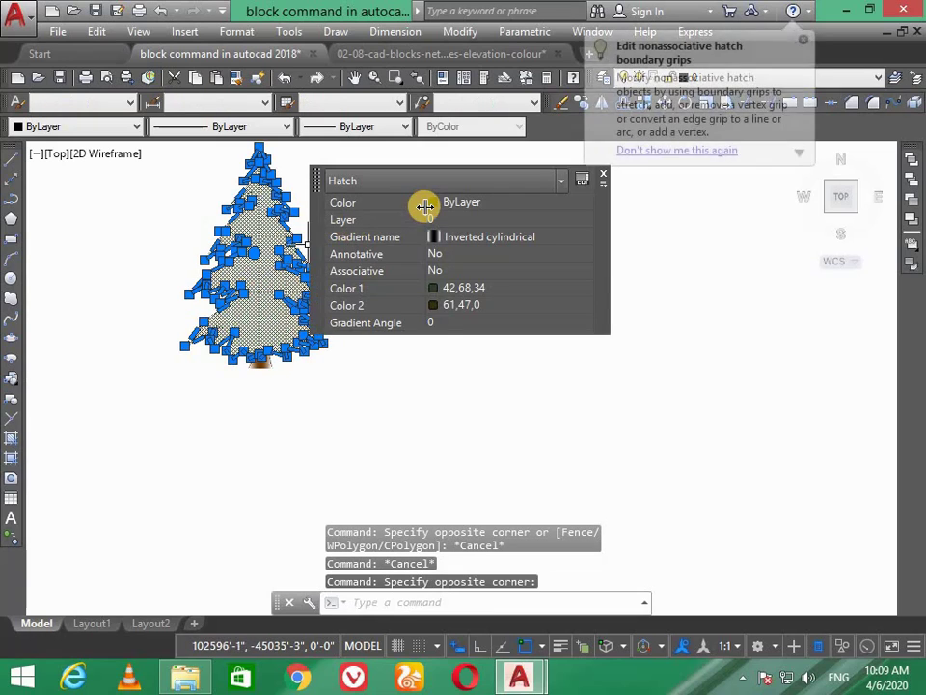
left_click(603, 177)
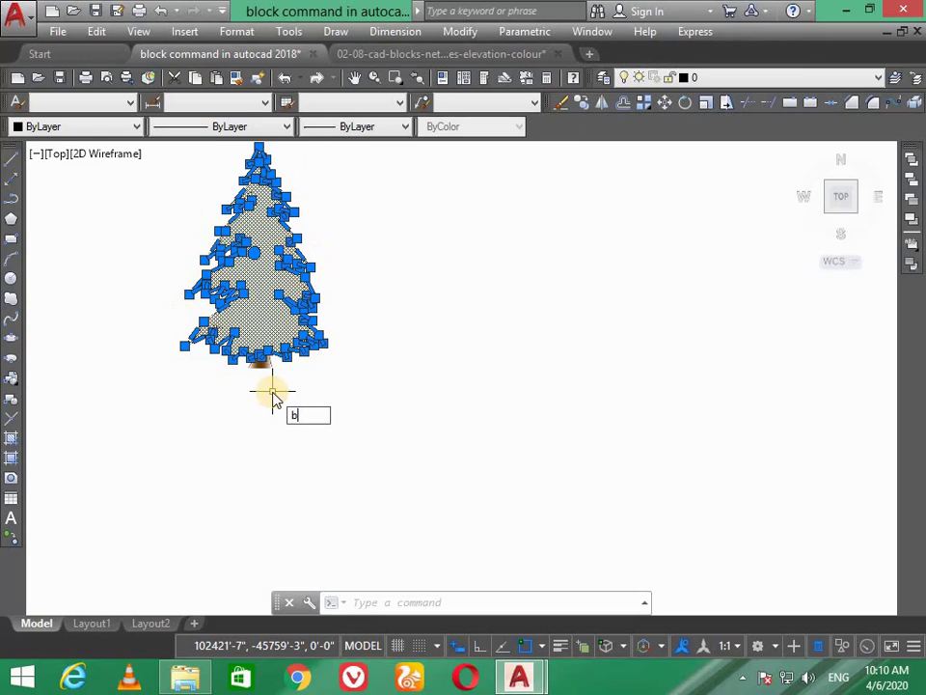
Convert the tree's 89 objects into a block named 'tree block' with description 'tree'.
key("Return")
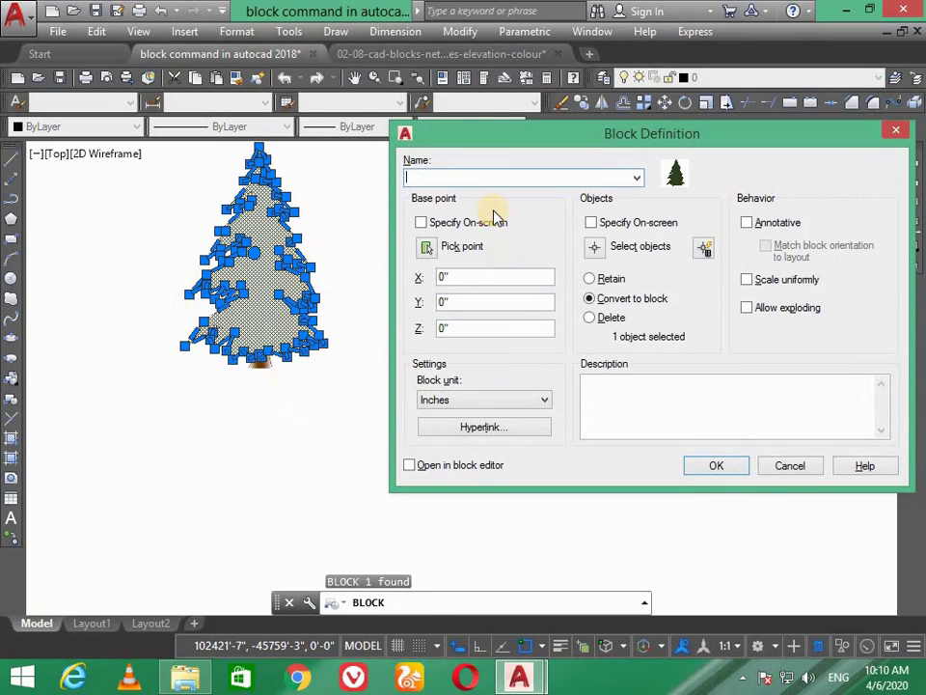
type("tree block")
left_click(608, 248)
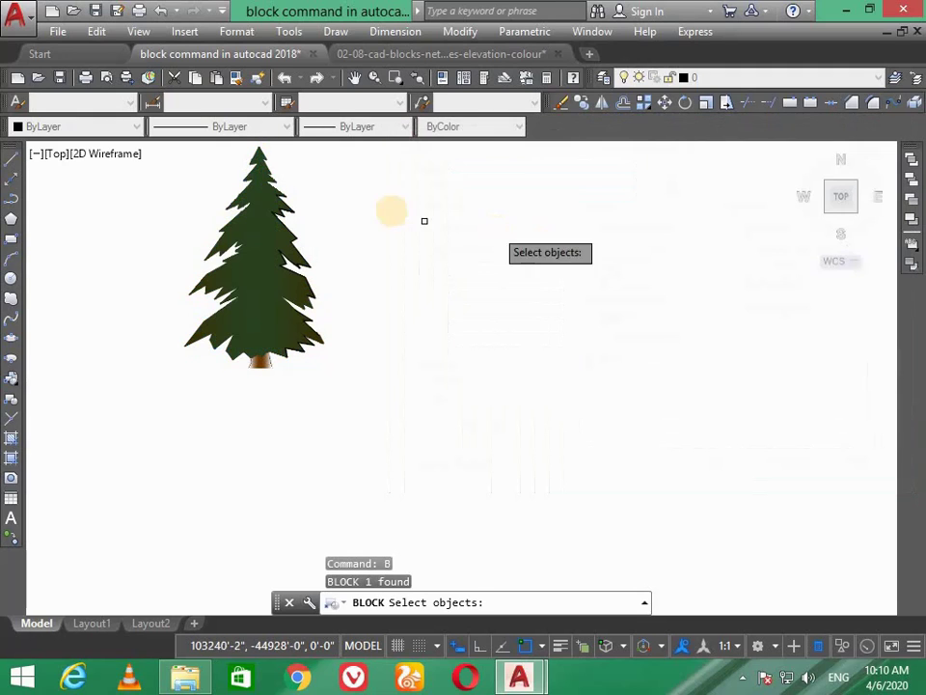
left_click(357, 145)
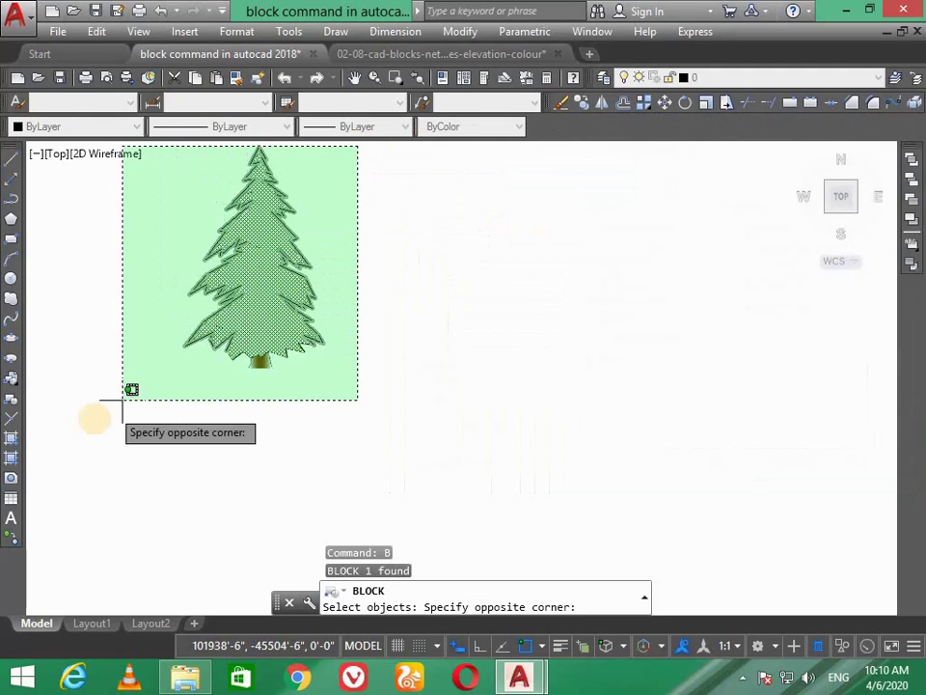
left_click(160, 429)
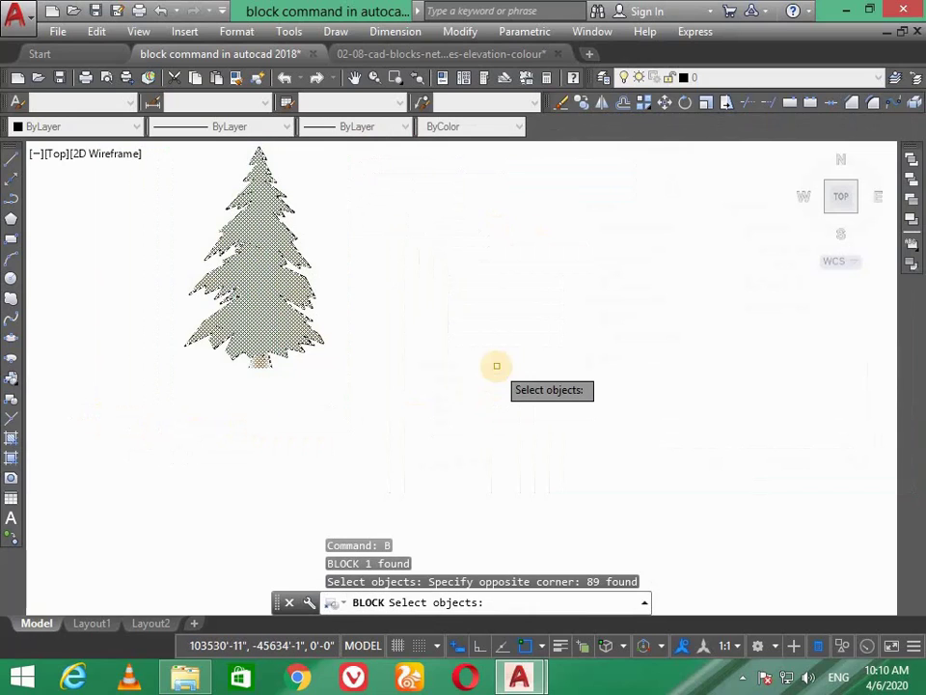
key("Return")
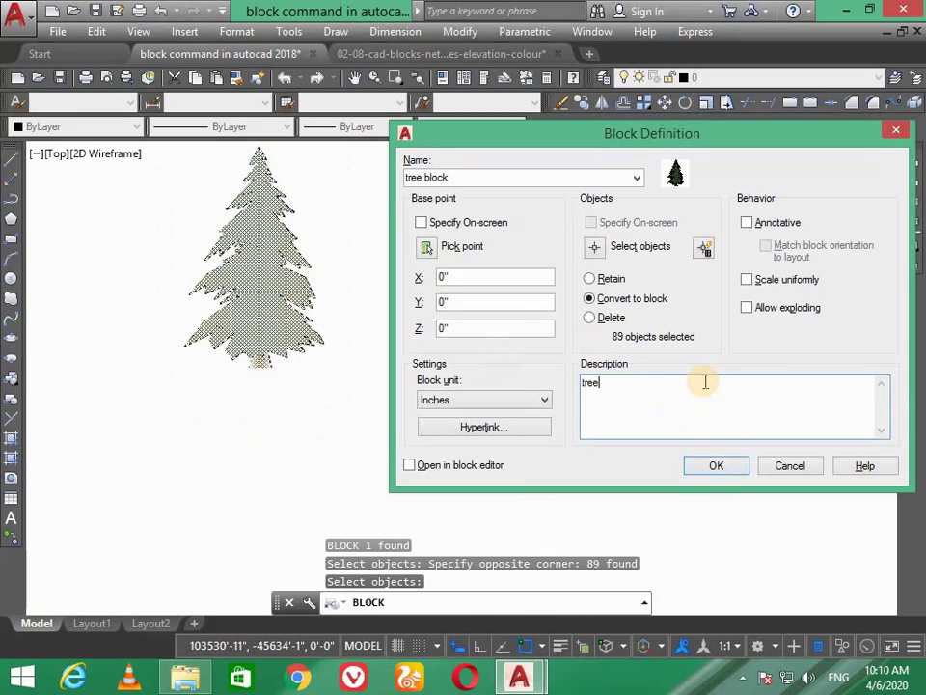
left_click(711, 465)
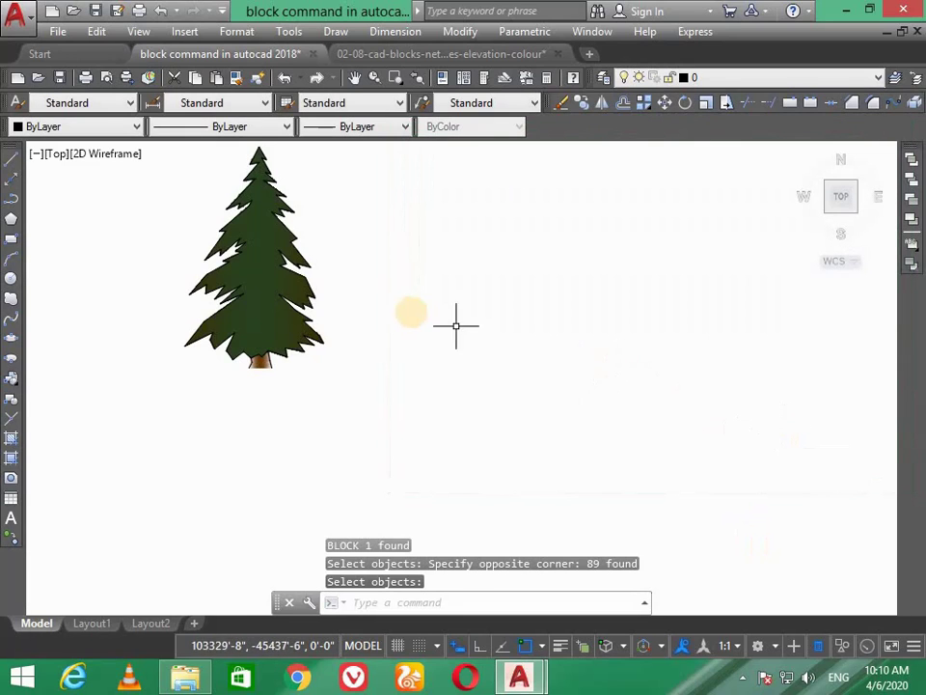
left_click(283, 263)
Insert a copy of tree block at default scale beside the original tree.
key("Escape")
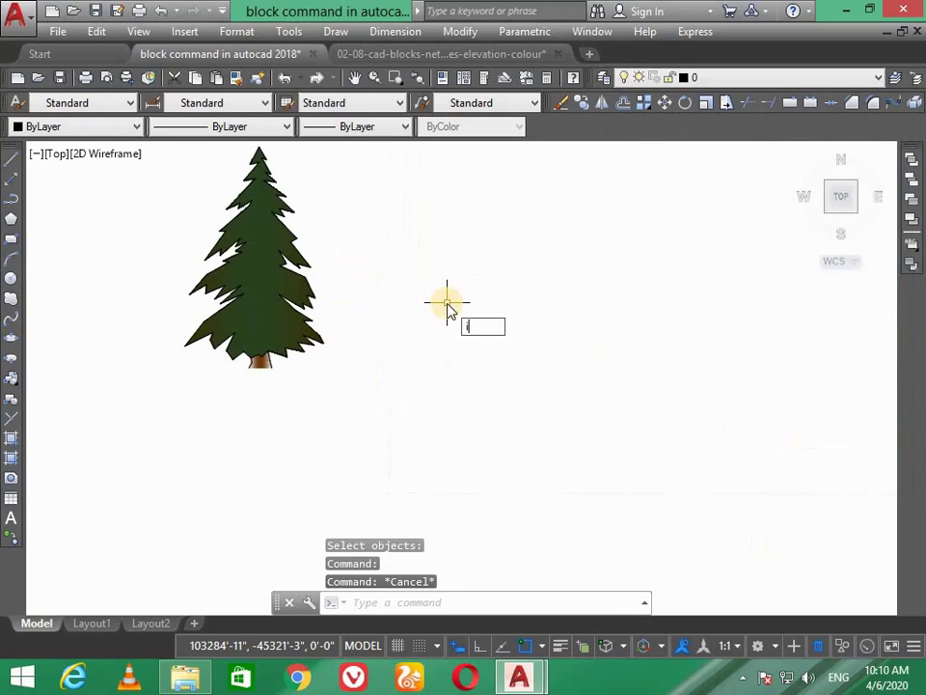
key("Return")
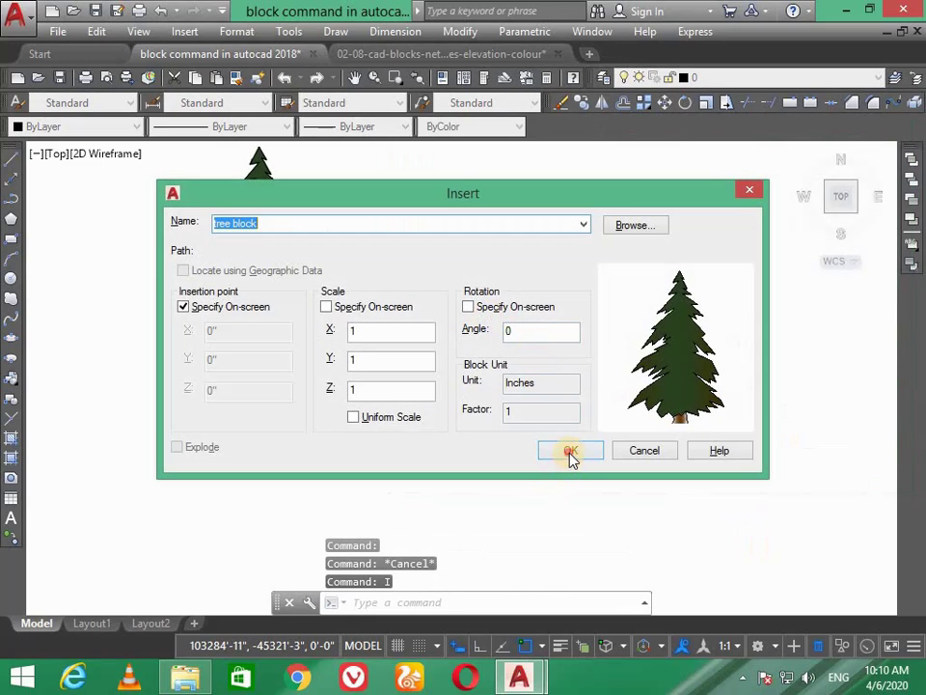
left_click(568, 460)
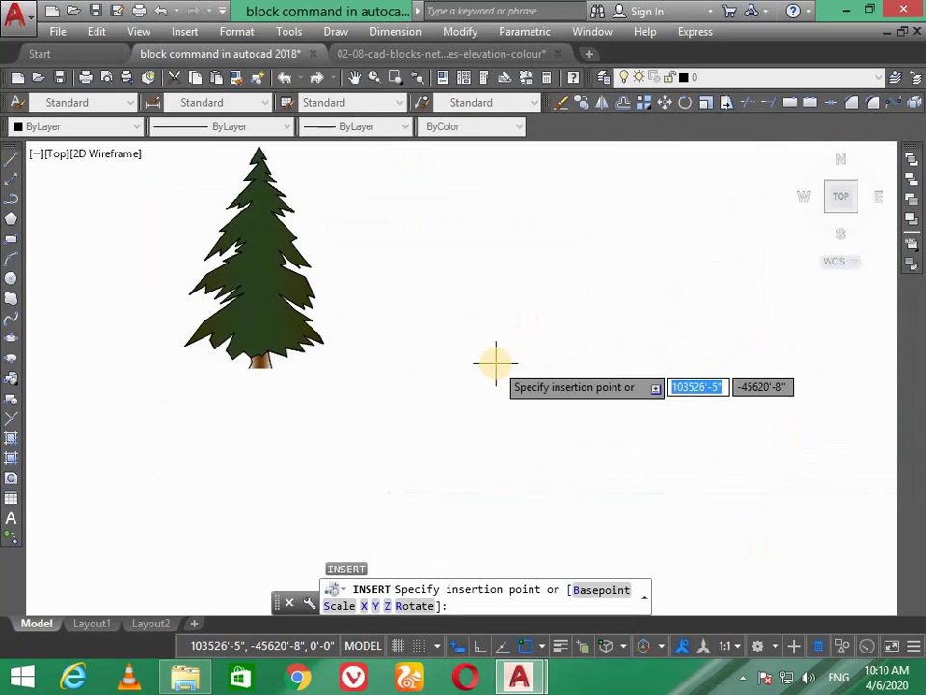
scroll(496, 362, "down", 8)
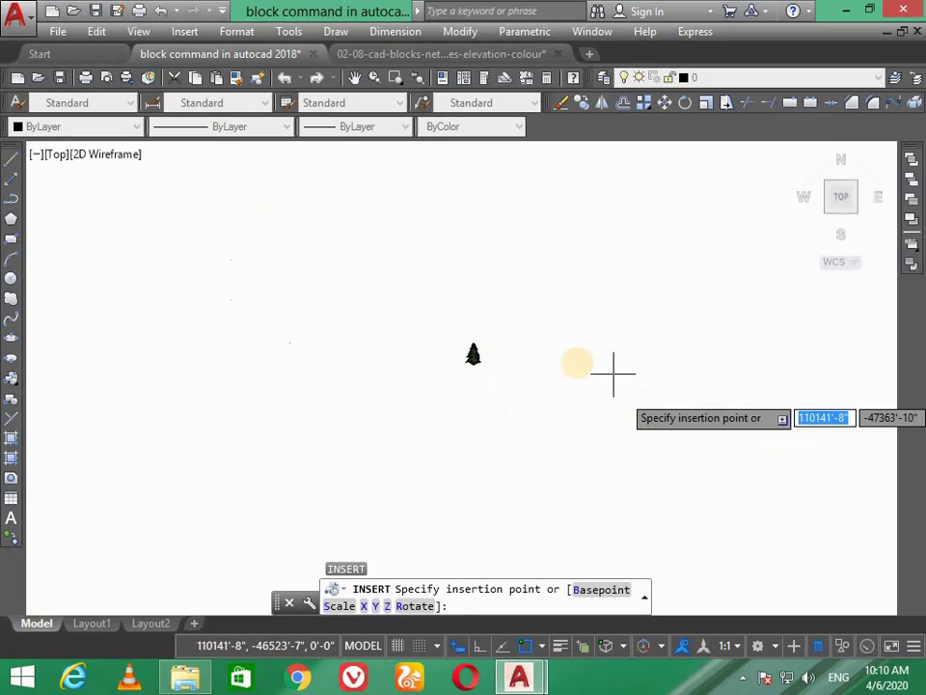
scroll(602, 372, "up", 5)
scroll(403, 364, "down", 5)
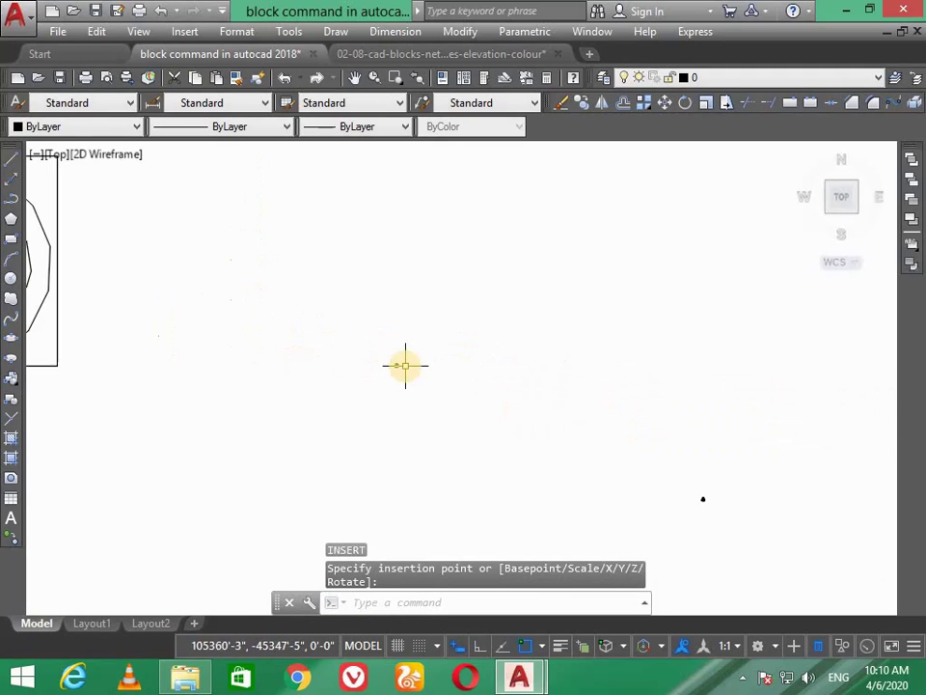
left_click(703, 499)
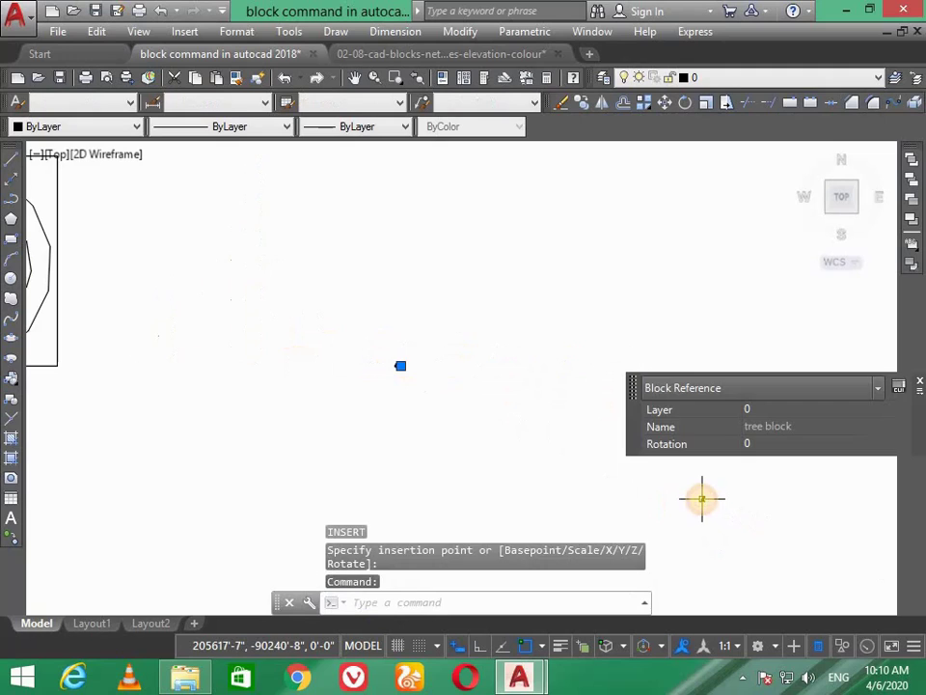
key("Escape")
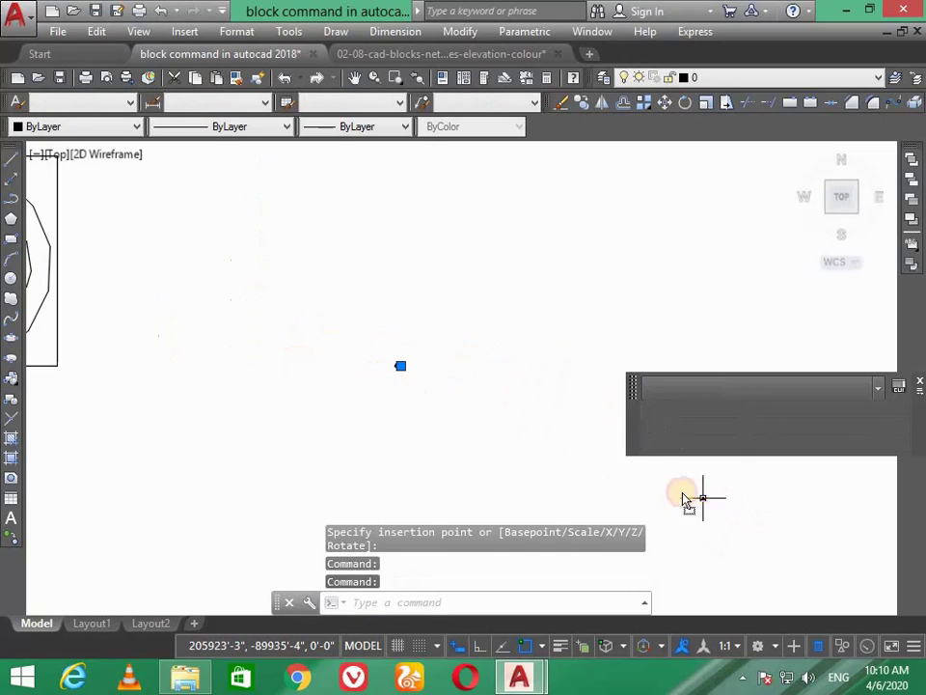
key("Escape")
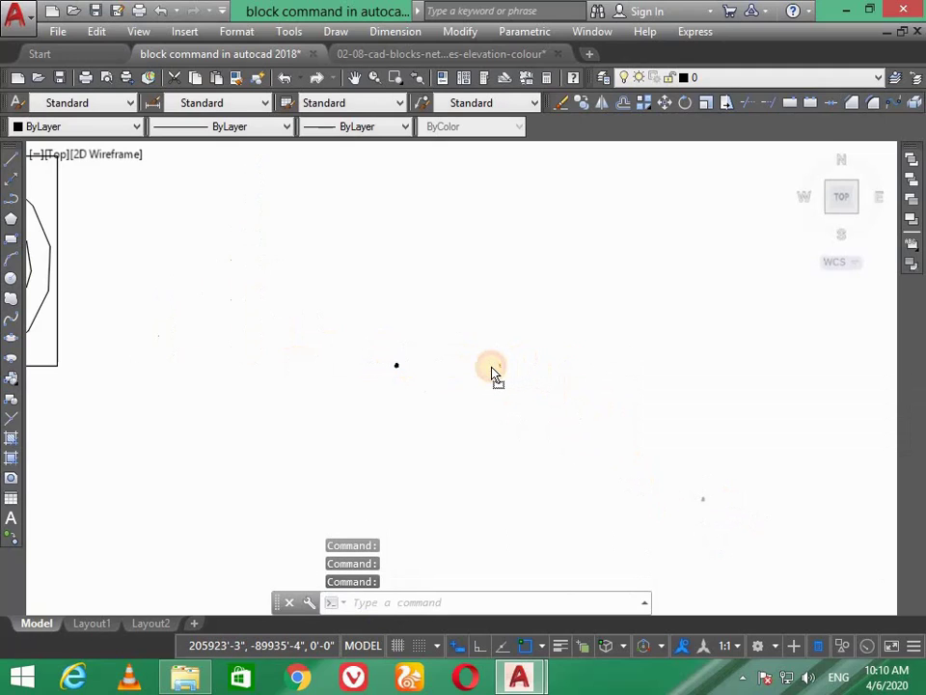
scroll(409, 349, "up", 3)
scroll(409, 349, "up", 2)
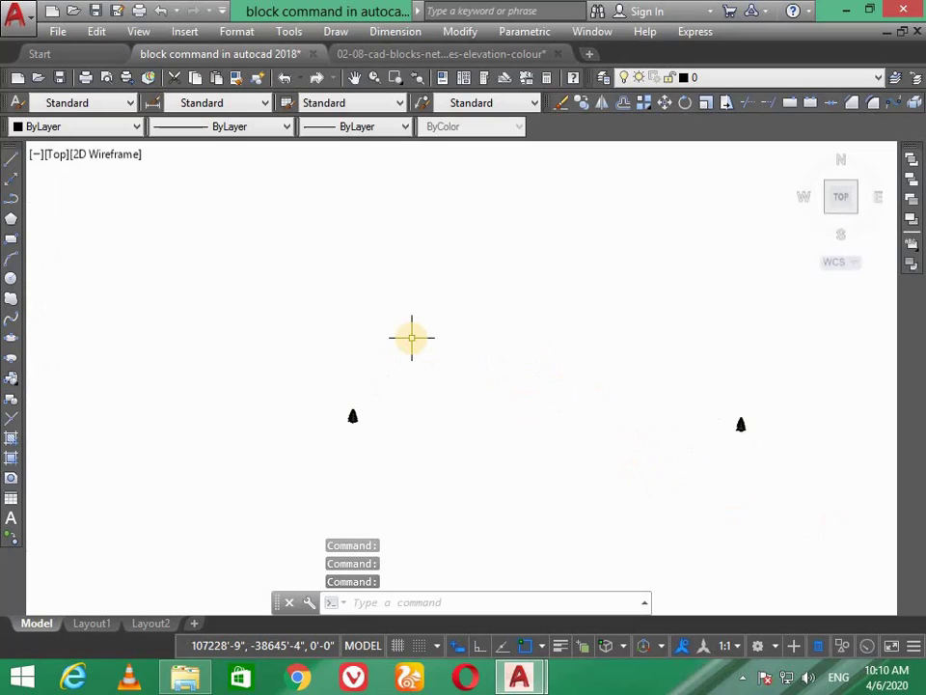
Insert another tree block copy below the others with I, then zoom back in.
type("i")
key("Return")
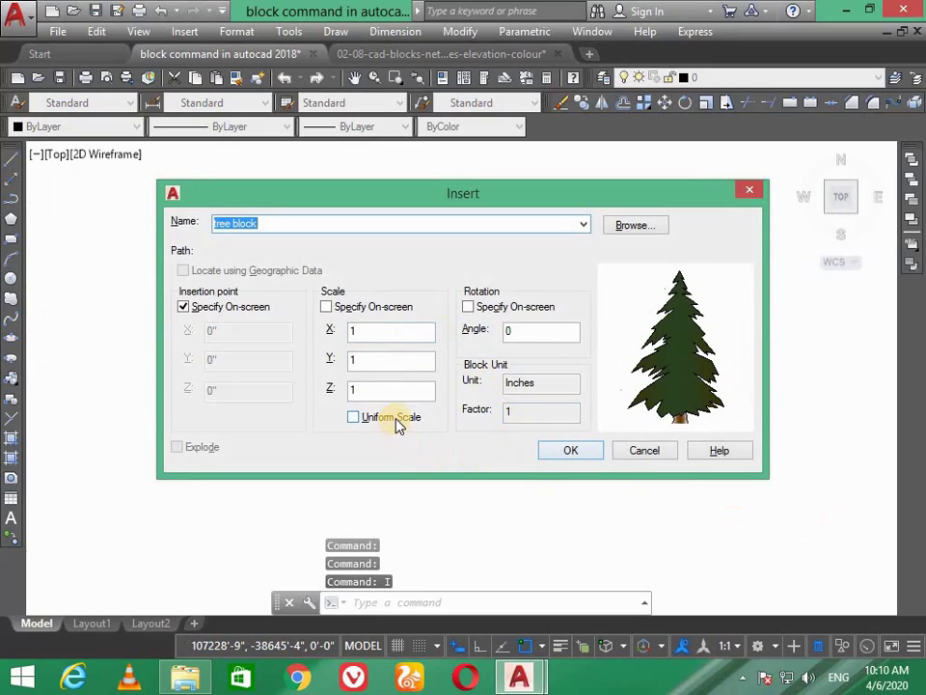
left_click(588, 452)
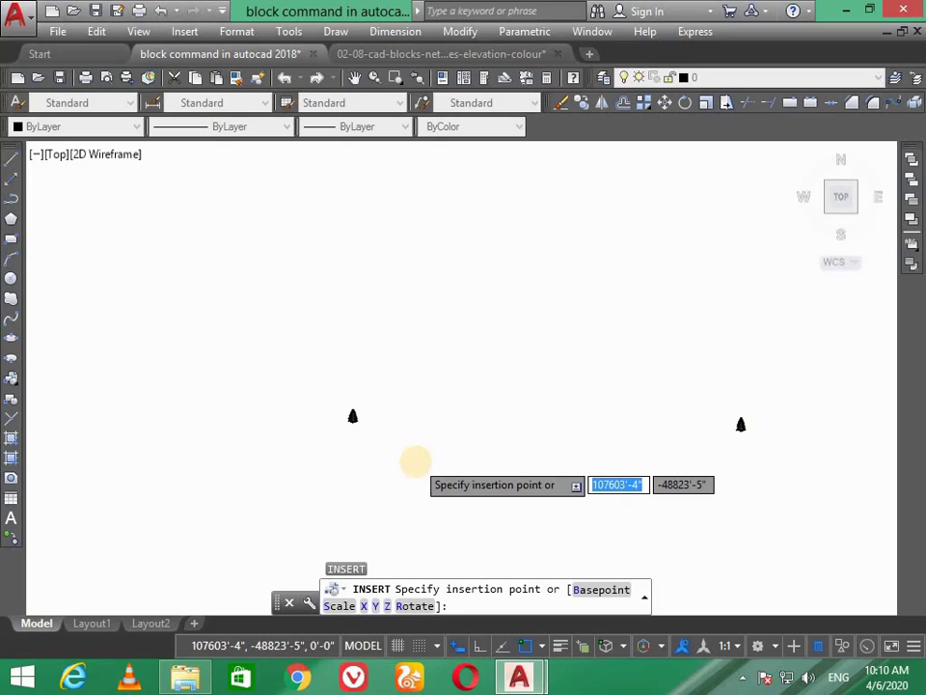
scroll(416, 461, "down", 5)
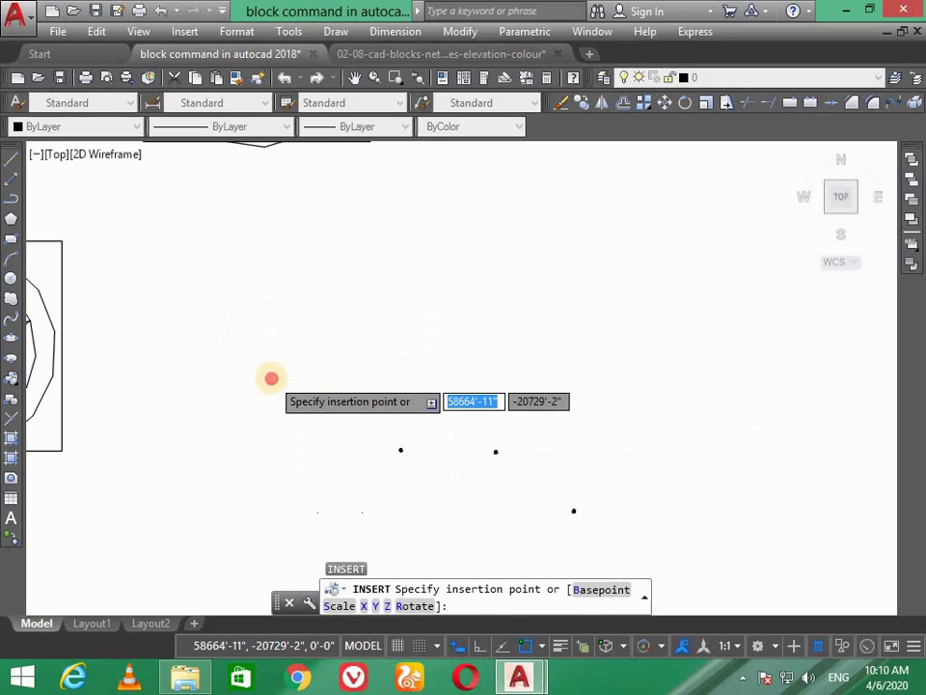
left_click(271, 378)
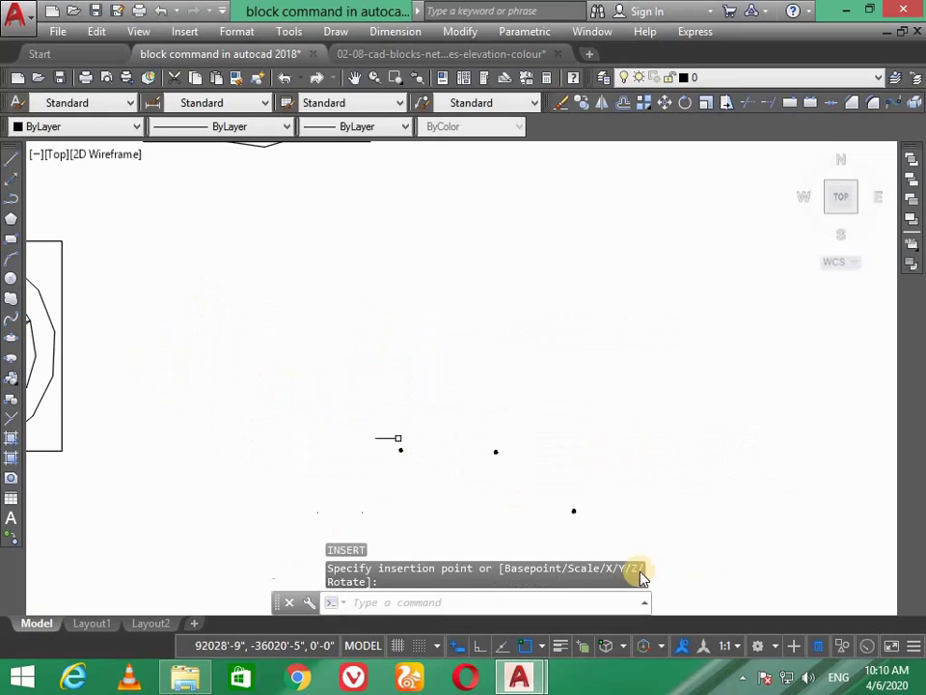
left_click(558, 502)
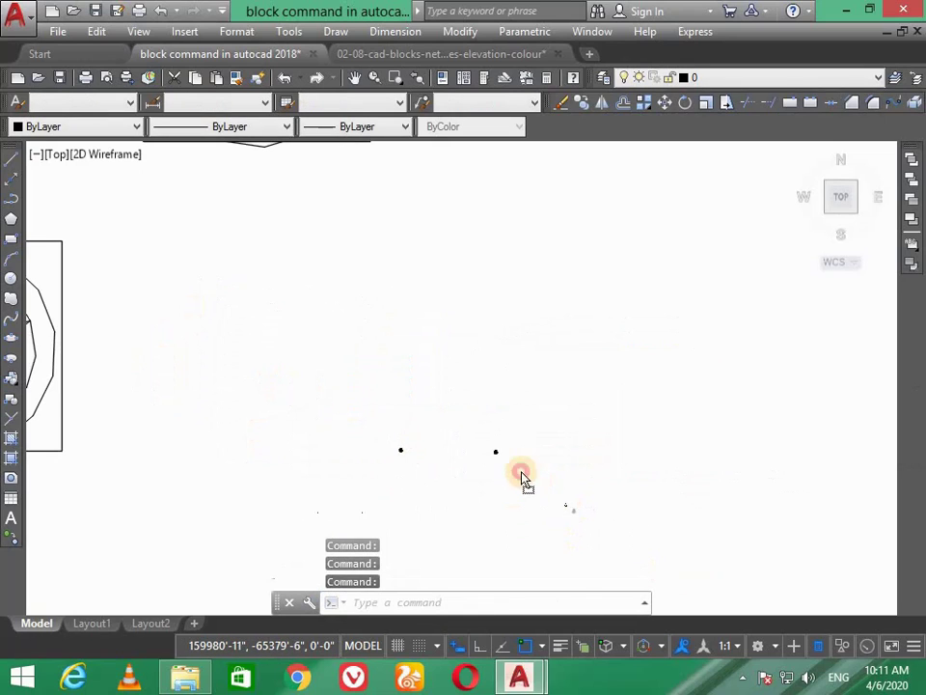
left_click(439, 440)
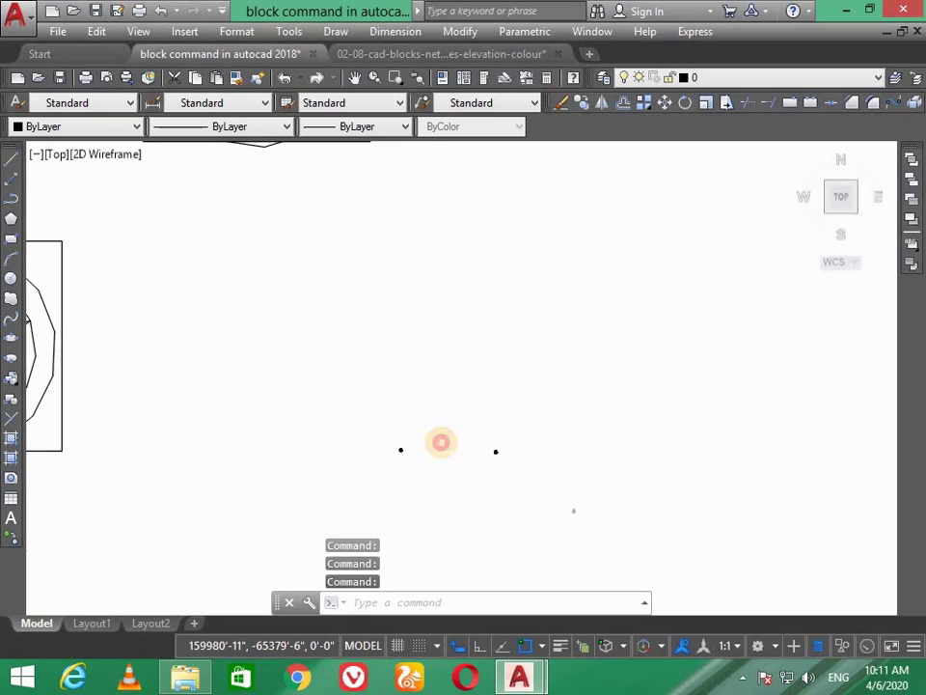
scroll(386, 444, "up", 3)
scroll(436, 492, "up", 2)
scroll(337, 445, "up", 1)
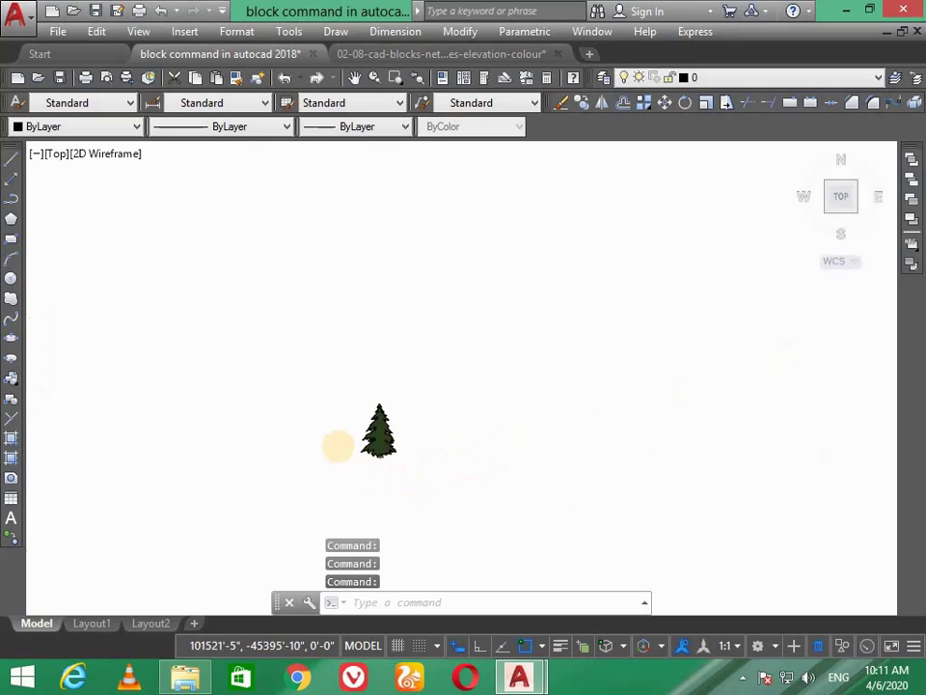
scroll(434, 424, "up", 3)
type("BE")
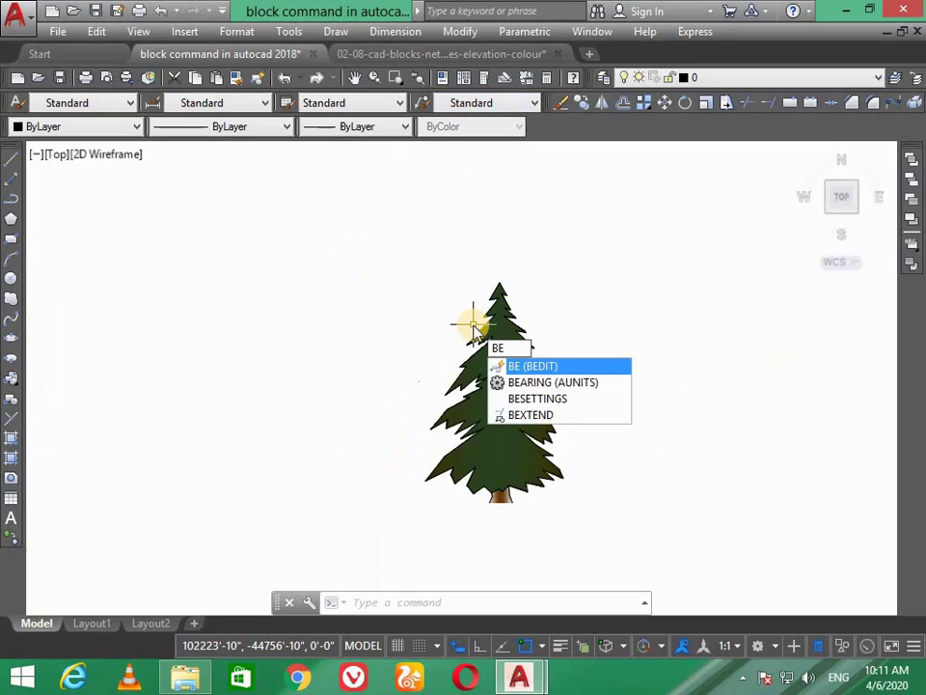
Open tree block in the Block Editor from the Edit Block Definition list.
key("Return")
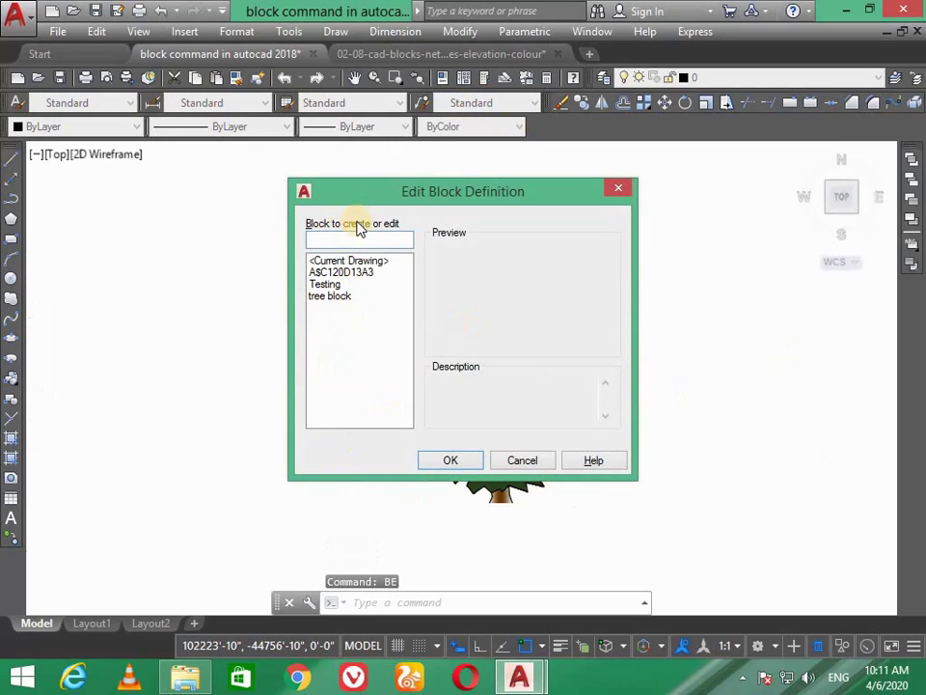
left_click(318, 274)
left_click(332, 285)
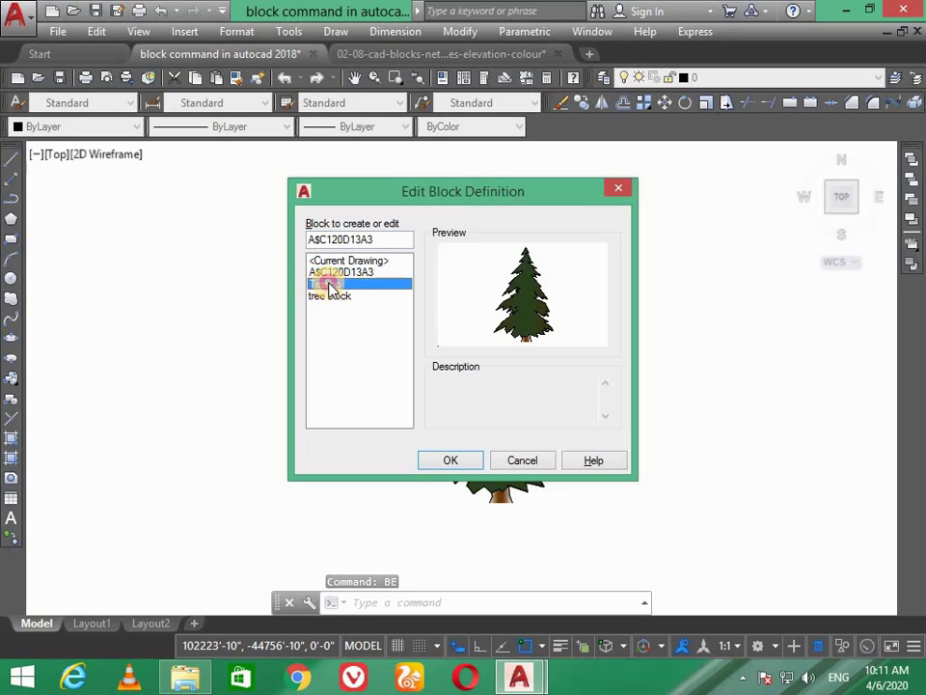
left_click(337, 297)
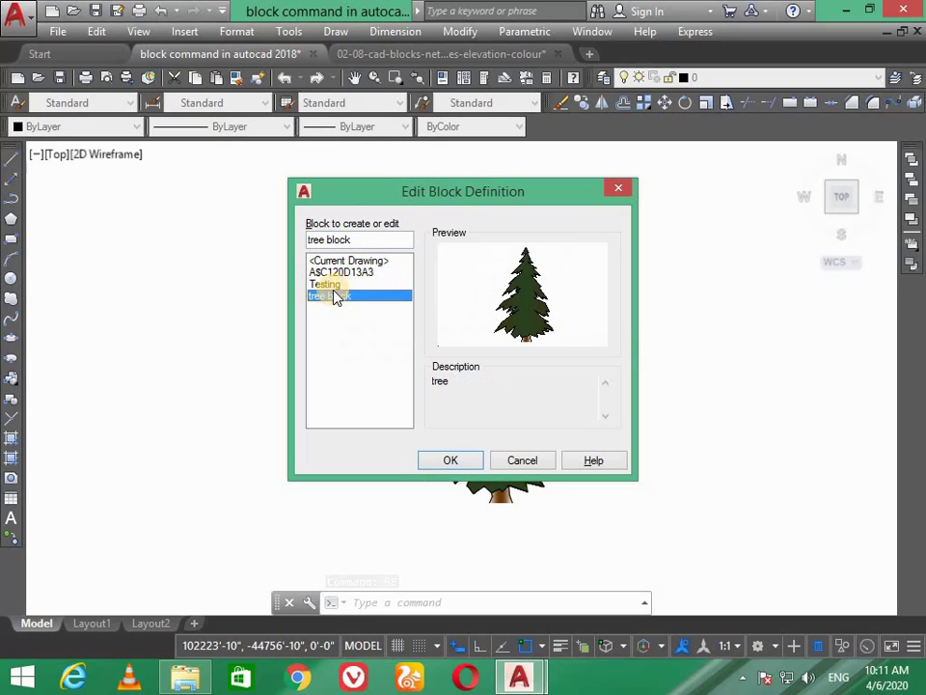
left_click(446, 461)
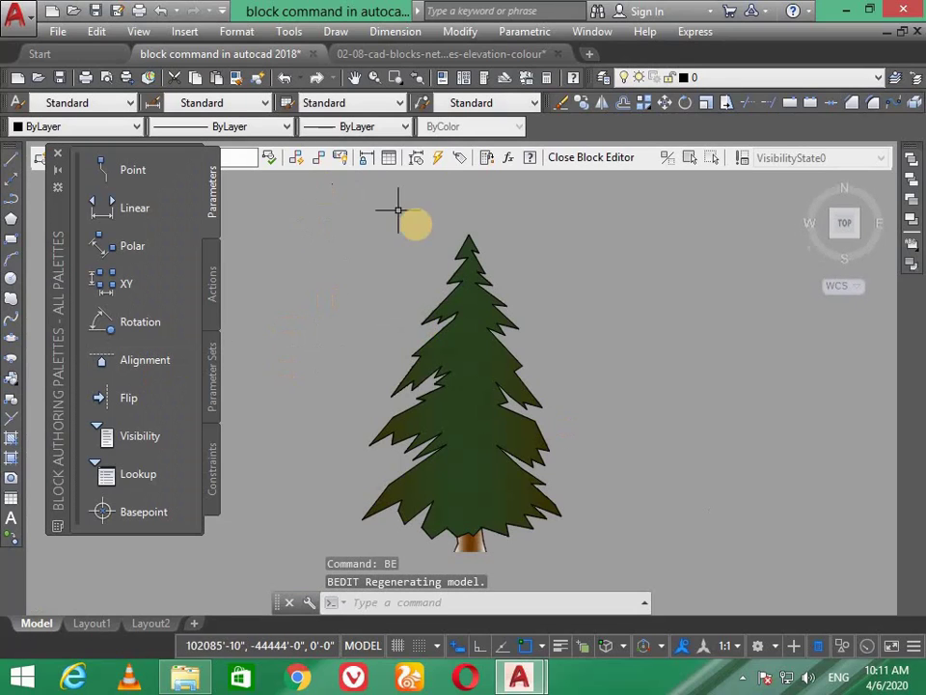
Draw a chain of criss-crossing straight lines over the tree.
left_click(11, 164)
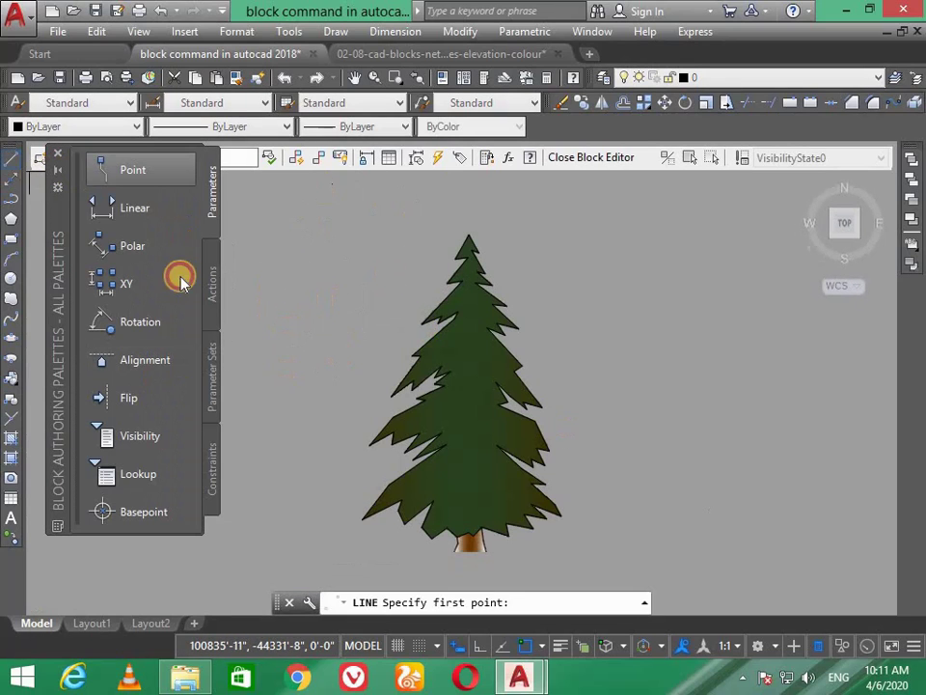
left_click(359, 255)
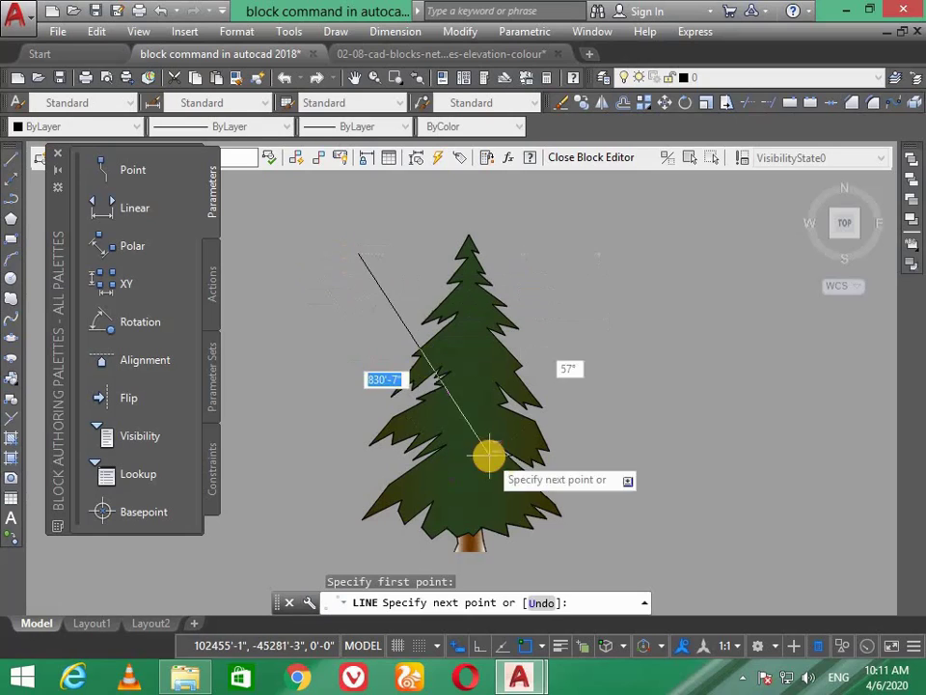
left_click(608, 553)
left_click(617, 253)
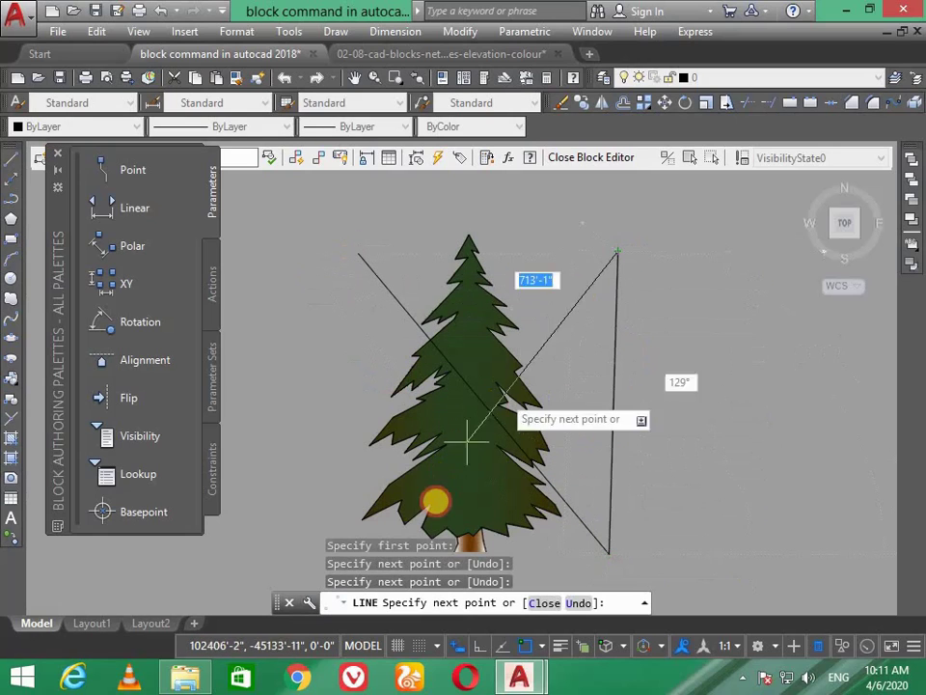
left_click(294, 545)
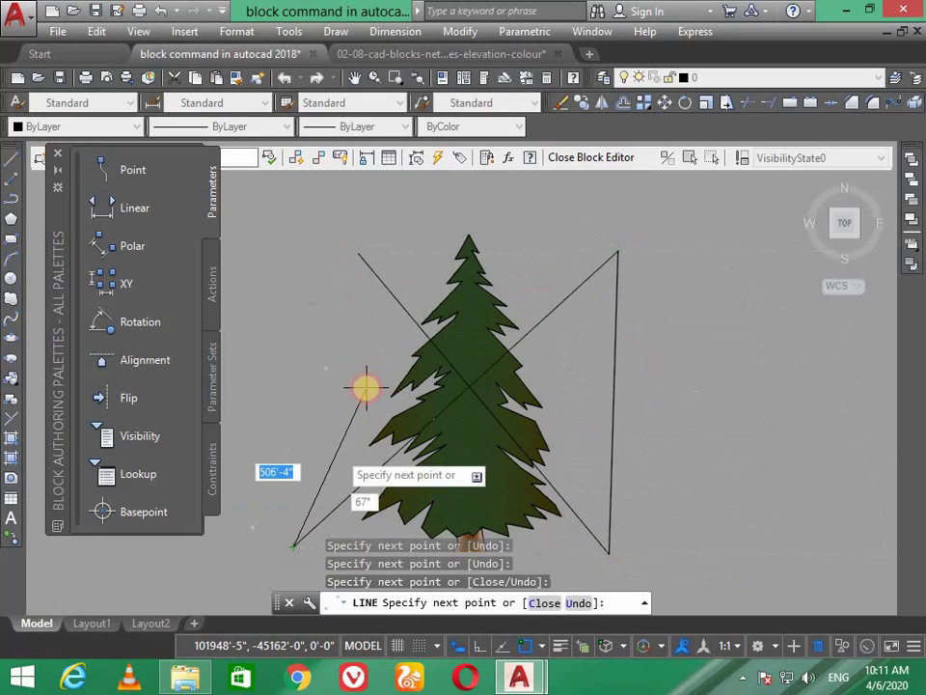
left_click(359, 255)
left_click(613, 401)
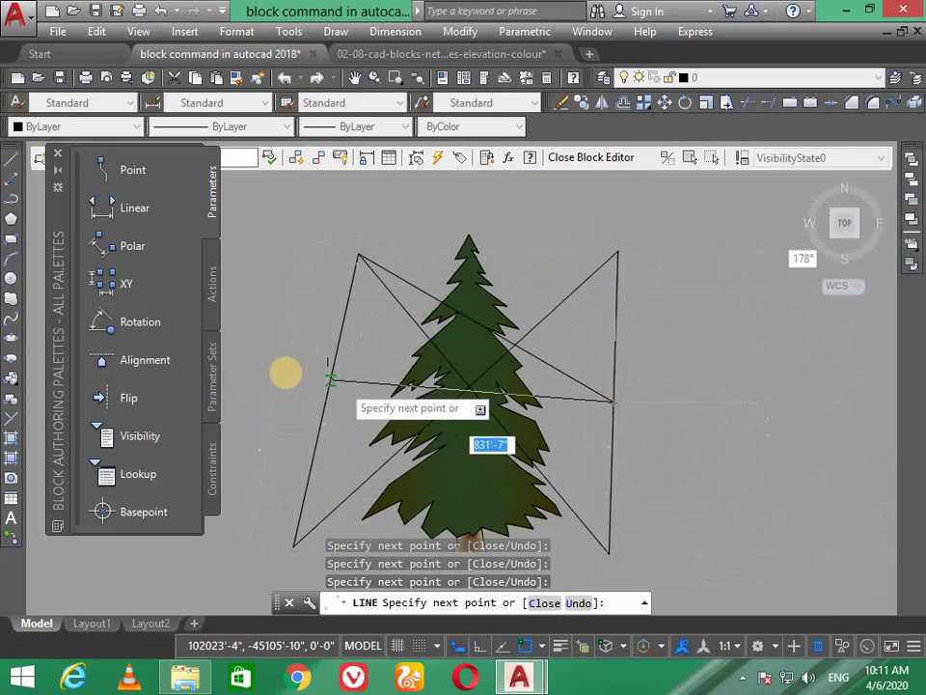
left_click(283, 371)
key("Return")
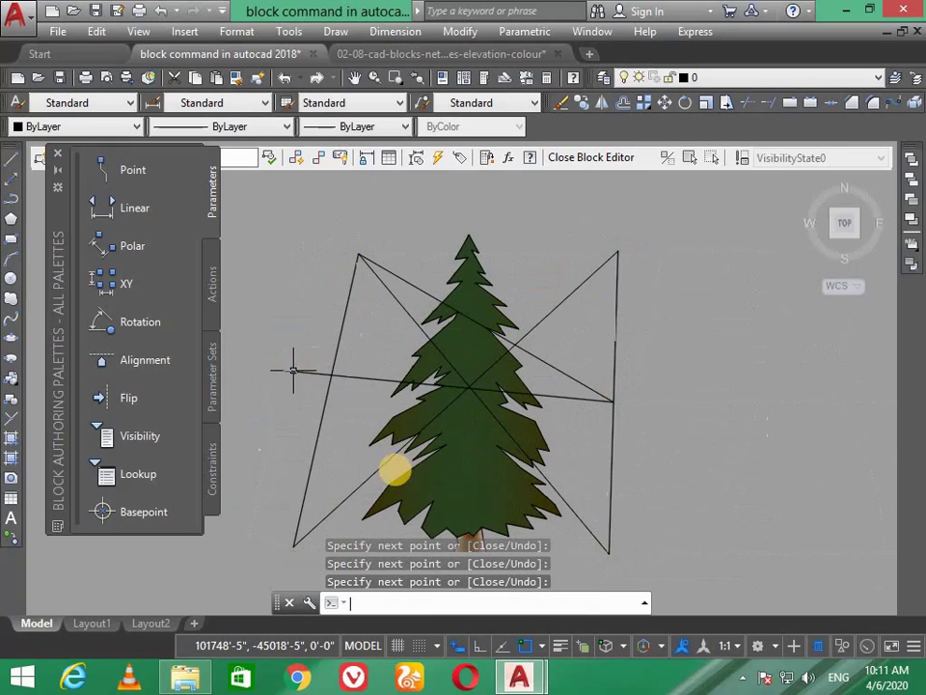
left_click(584, 157)
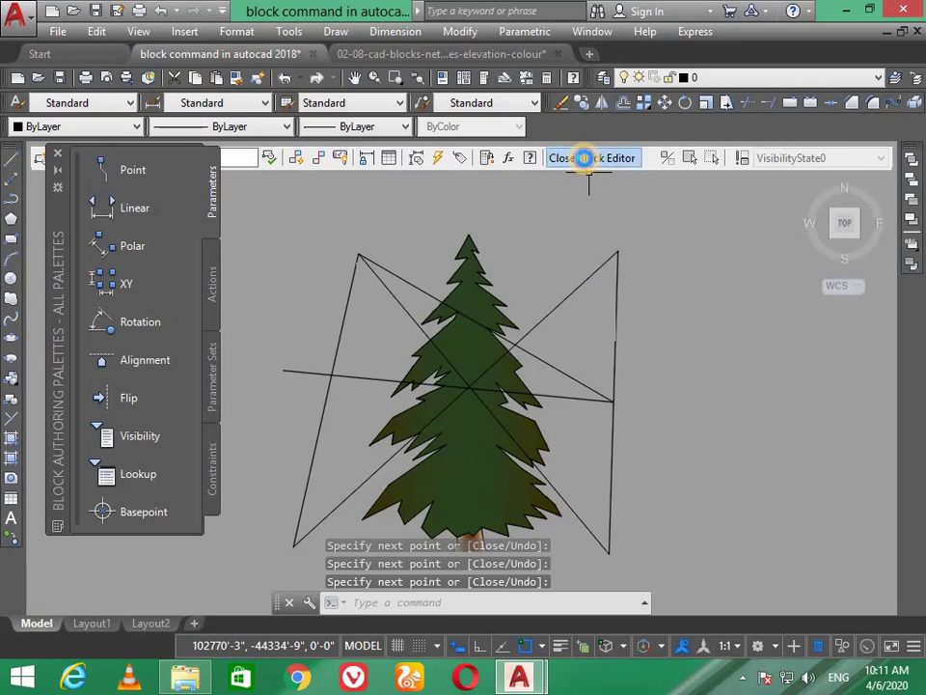
Save the changes to tree block so every copy shows the cross lines.
left_click(483, 300)
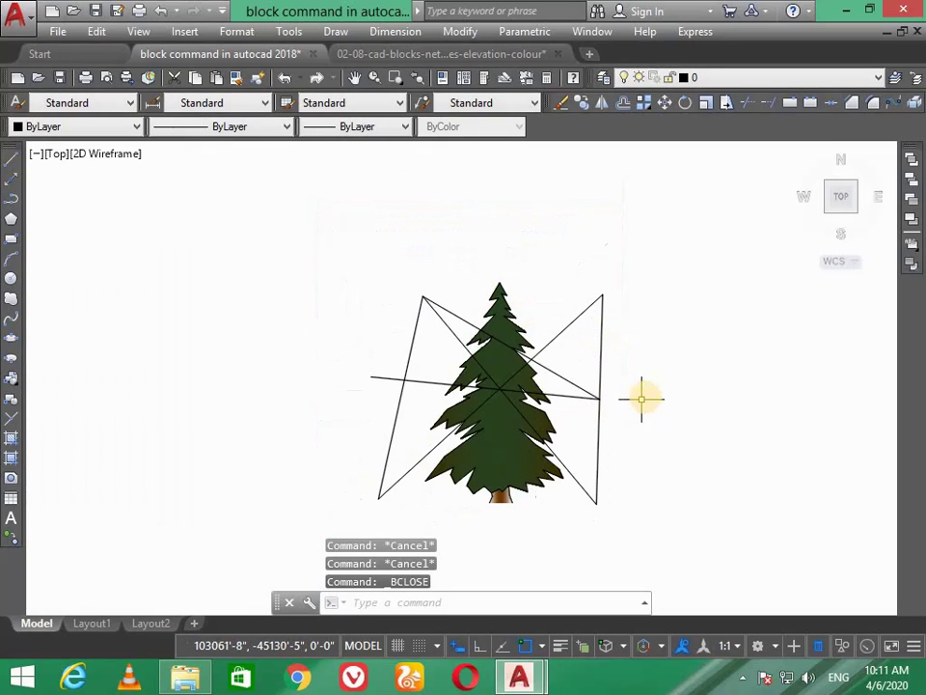
scroll(642, 399, "down", 5)
scroll(645, 324, "down", 3)
scroll(703, 374, "down", 3)
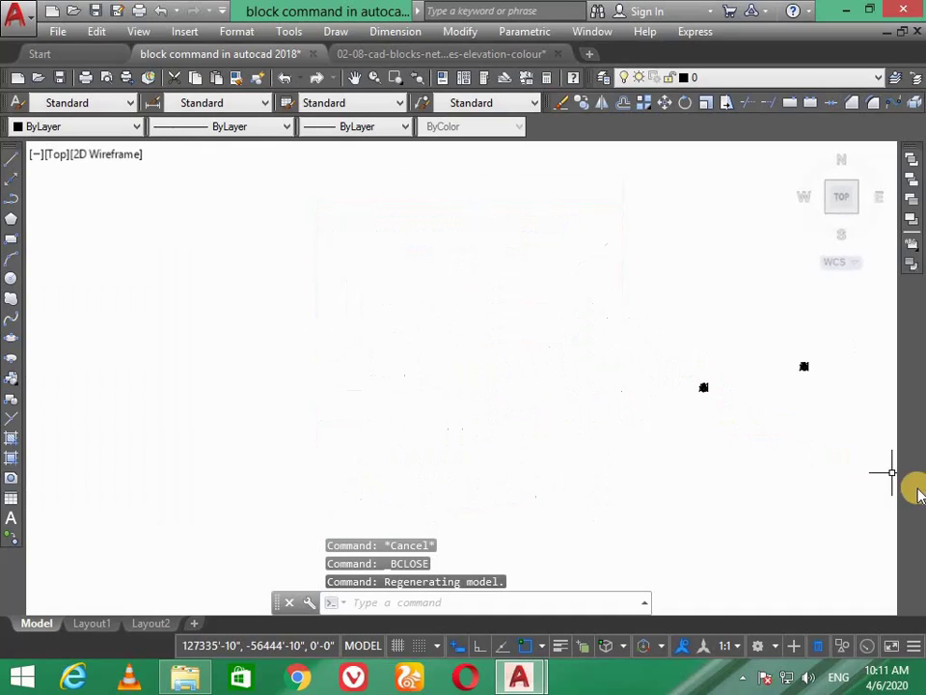
scroll(868, 434, "up", 2)
scroll(844, 371, "up", 2)
scroll(791, 366, "up", 2)
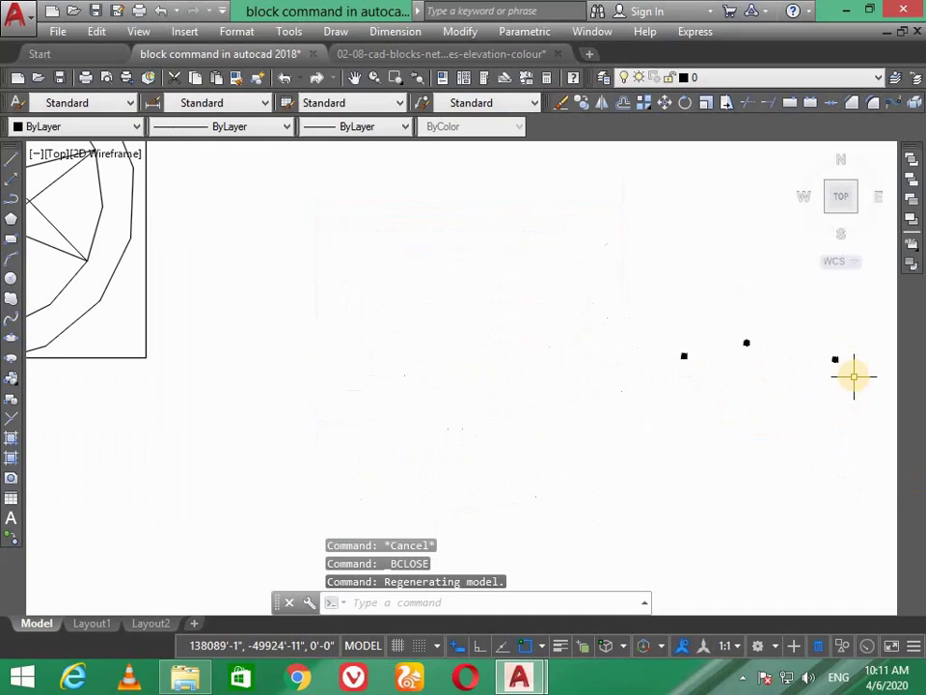
scroll(854, 377, "up", 2)
scroll(846, 373, "up", 2)
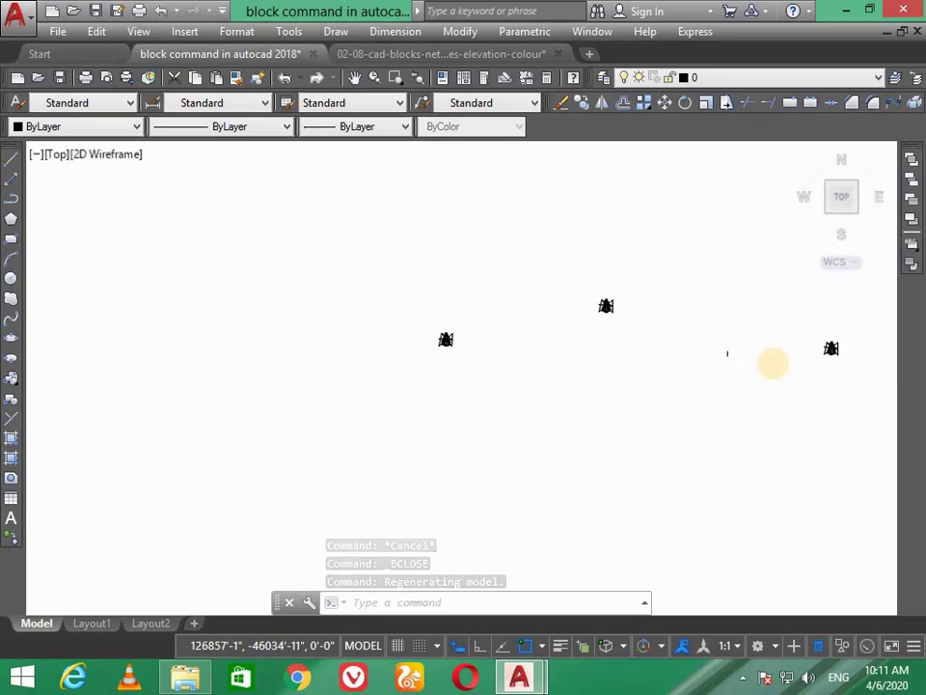
Move two tree copies closer to the others.
left_click(831, 345)
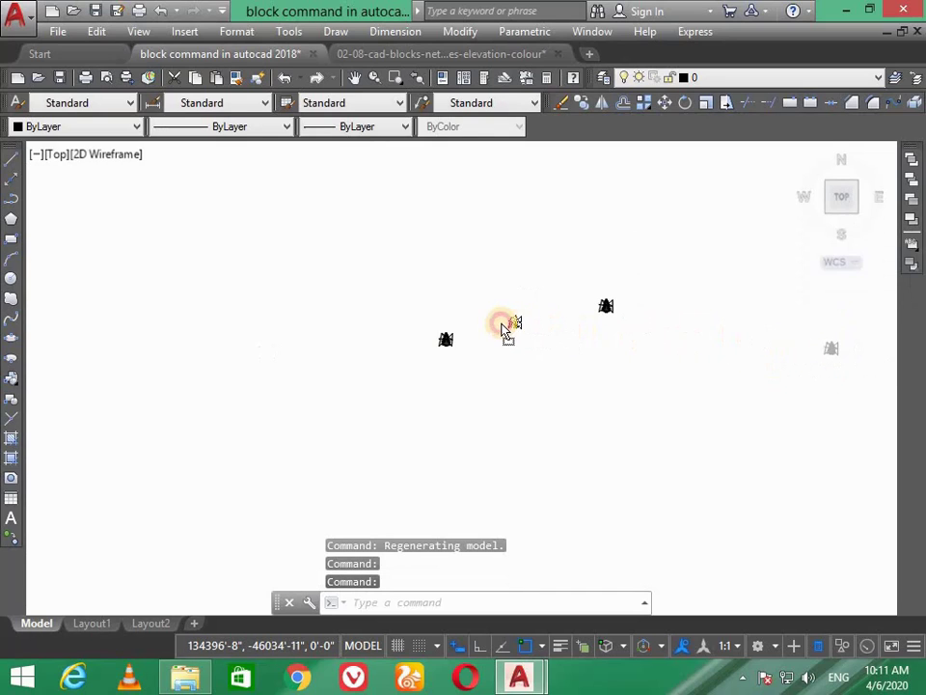
left_click(513, 321)
left_click(607, 307)
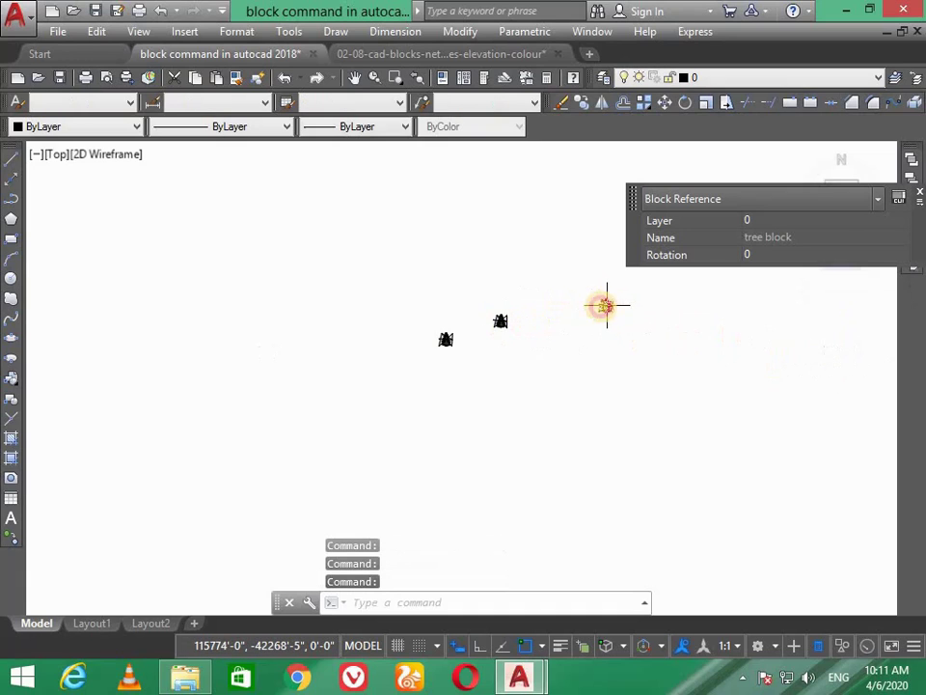
mouse_move(607, 305)
left_mouse_down()
mouse_move(552, 321)
mouse_move(528, 316)
left_mouse_up()
scroll(488, 337, "up", 2)
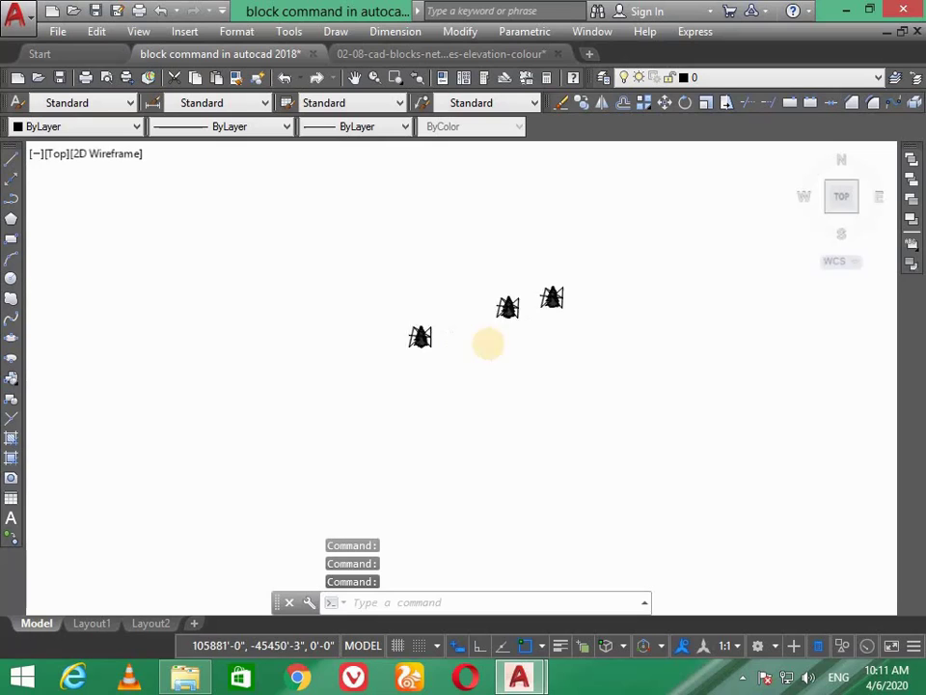
scroll(545, 321, "up", 4)
scroll(508, 205, "up", 2)
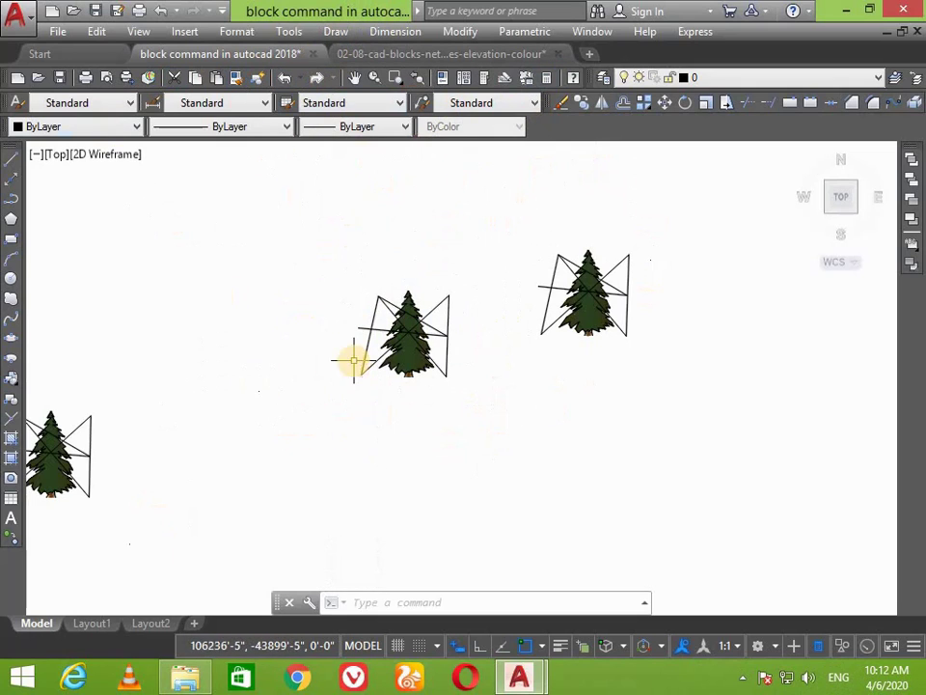
left_click(388, 52)
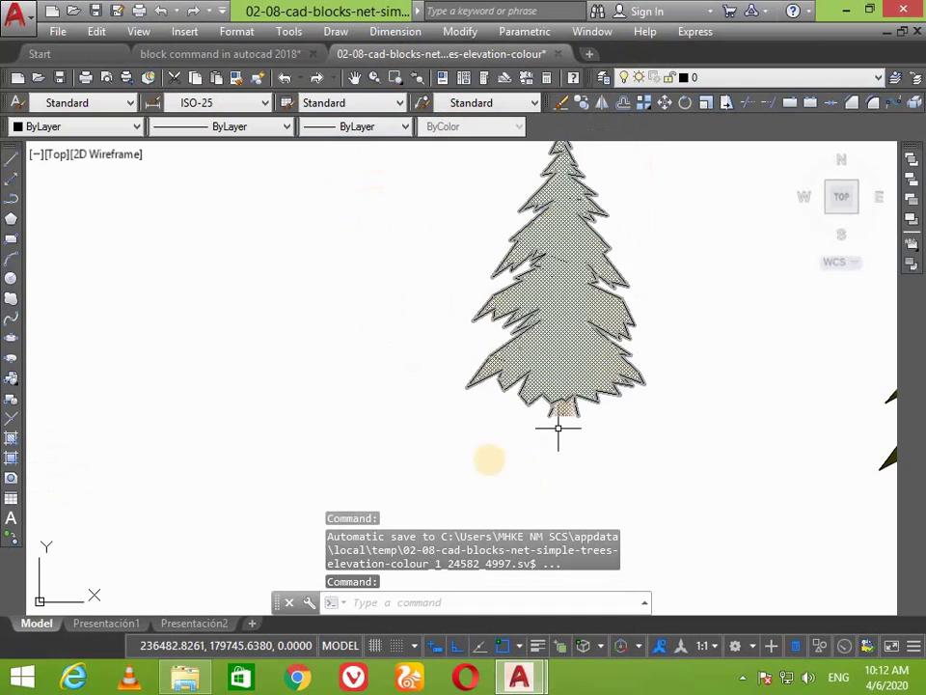
scroll(583, 348, "down", 1)
scroll(585, 328, "down", 3)
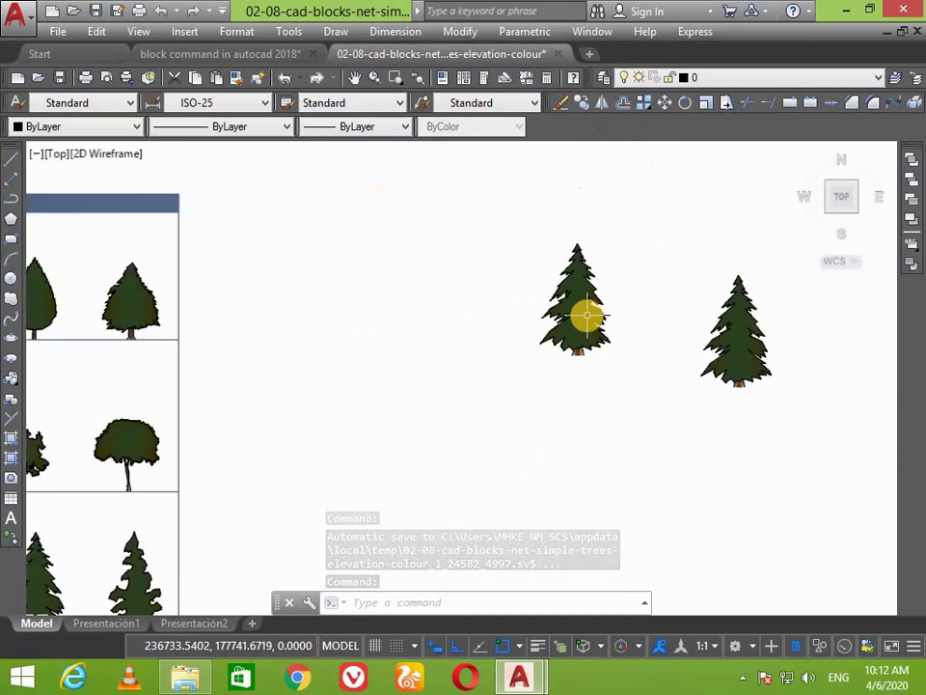
scroll(583, 315, "down", 3)
scroll(550, 328, "down", 3)
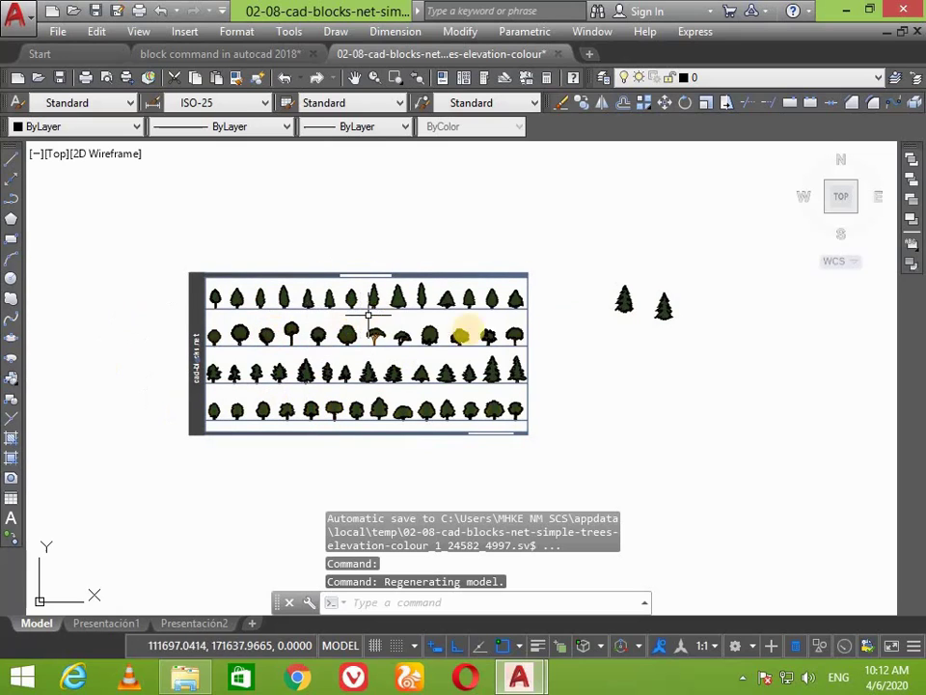
left_click(258, 52)
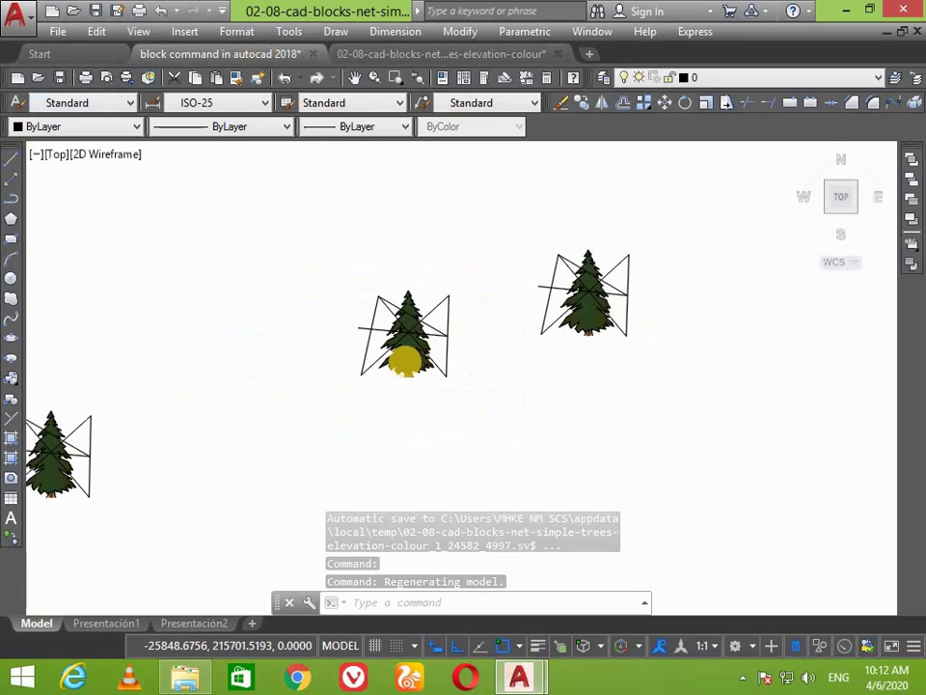
scroll(466, 270, "down", 2)
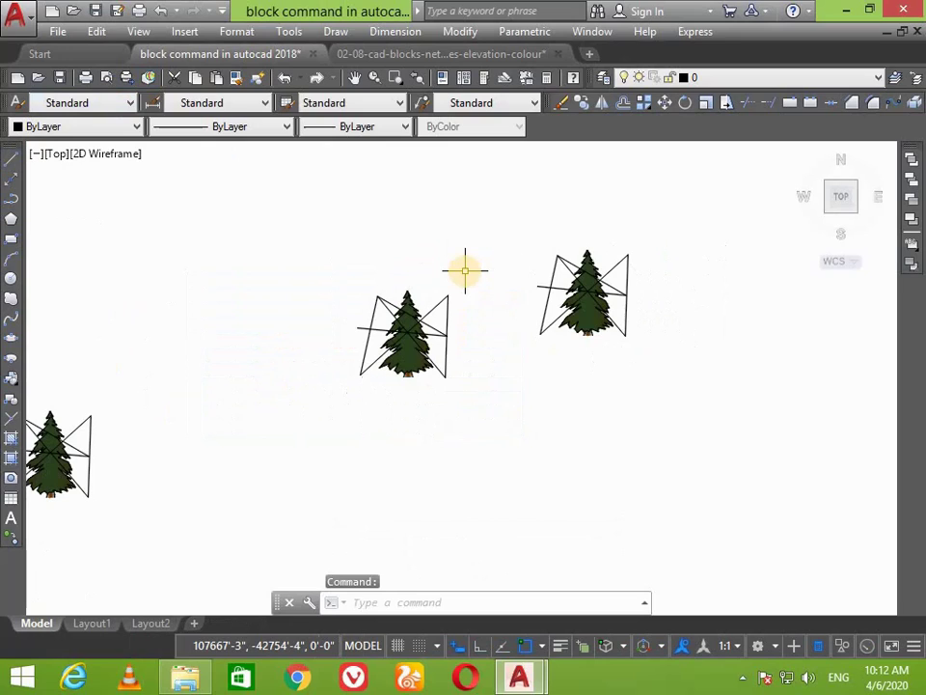